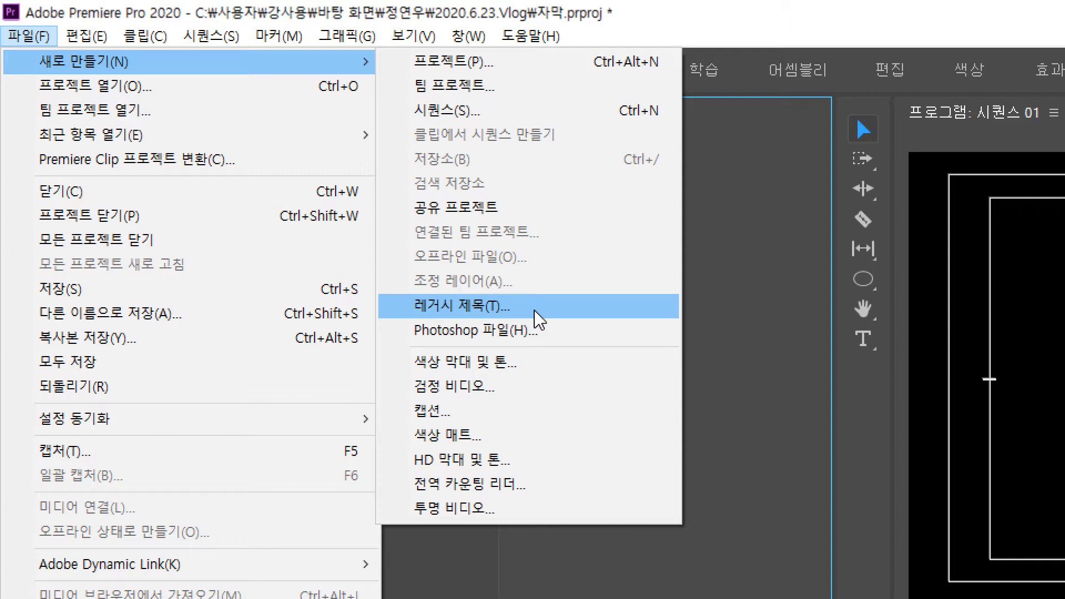
# Step: Create a legacy title (레거시 제목) named 제목 01 at 1920 × 1080, 29.97 fps drop-frame, with square pixels
pyautogui.click(537, 320)
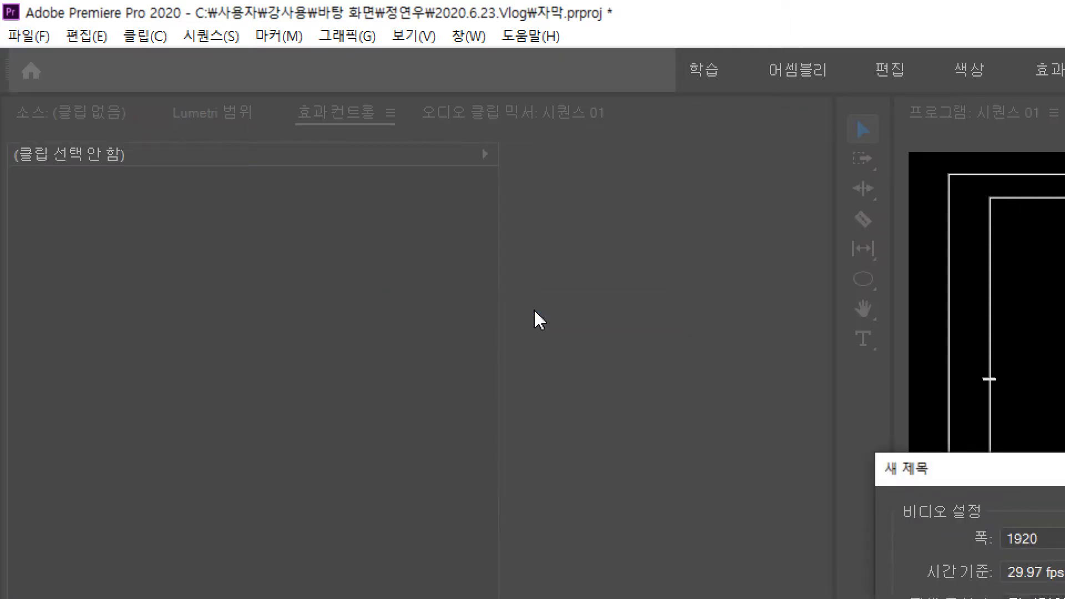
pyautogui.moveTo(975, 469); pyautogui.dragTo(229, 186)
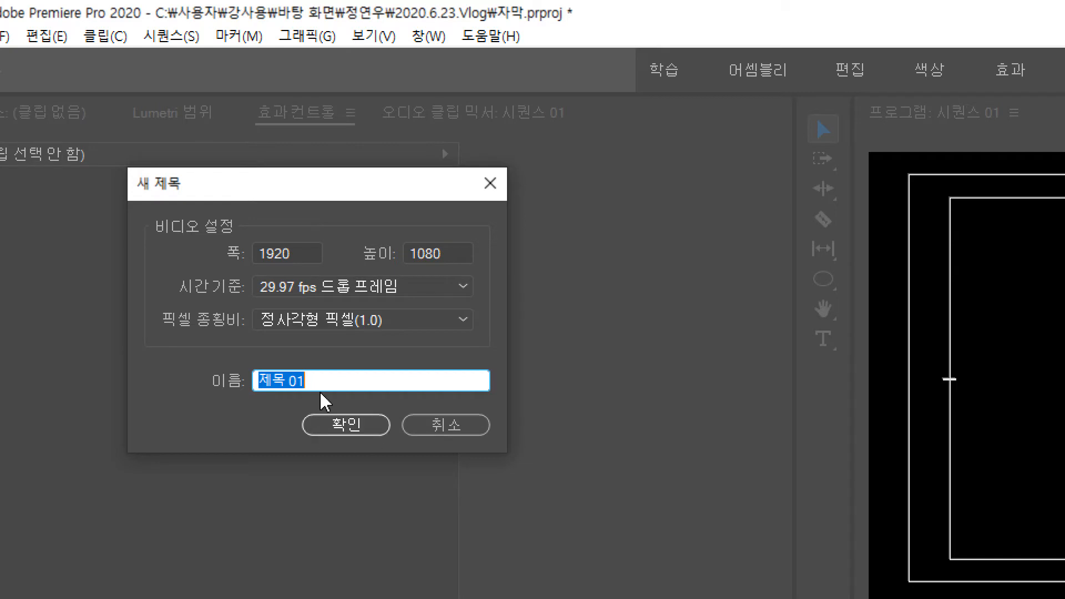
pyautogui.click(364, 426)
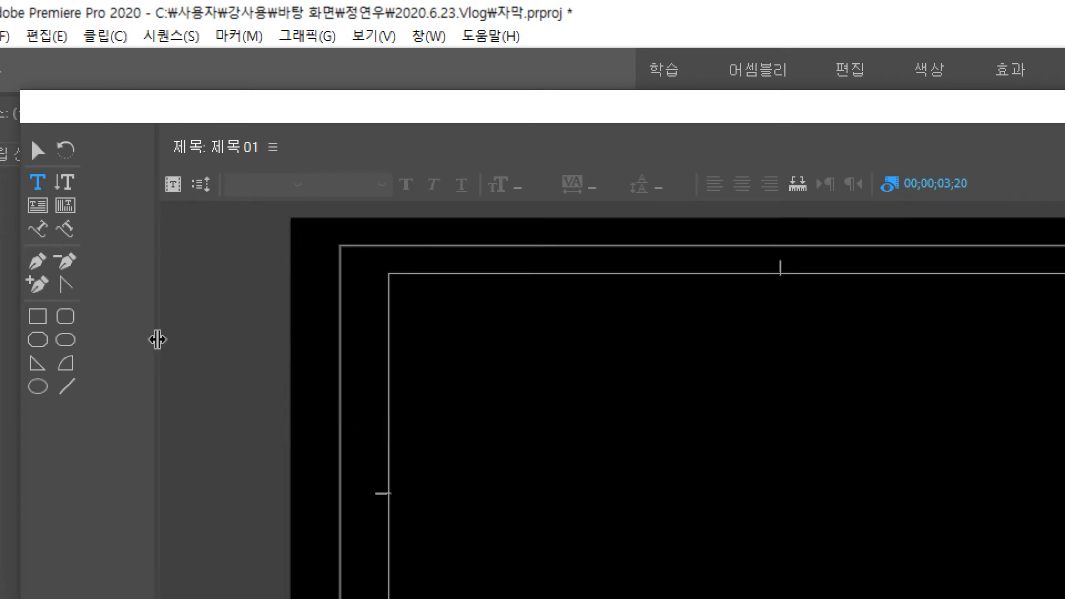
# Step: Shrink and reposition the title window, adjusting the widths of its sections so the tools and title properties are fully shown
pyautogui.moveTo(158, 340); pyautogui.dragTo(88, 338)
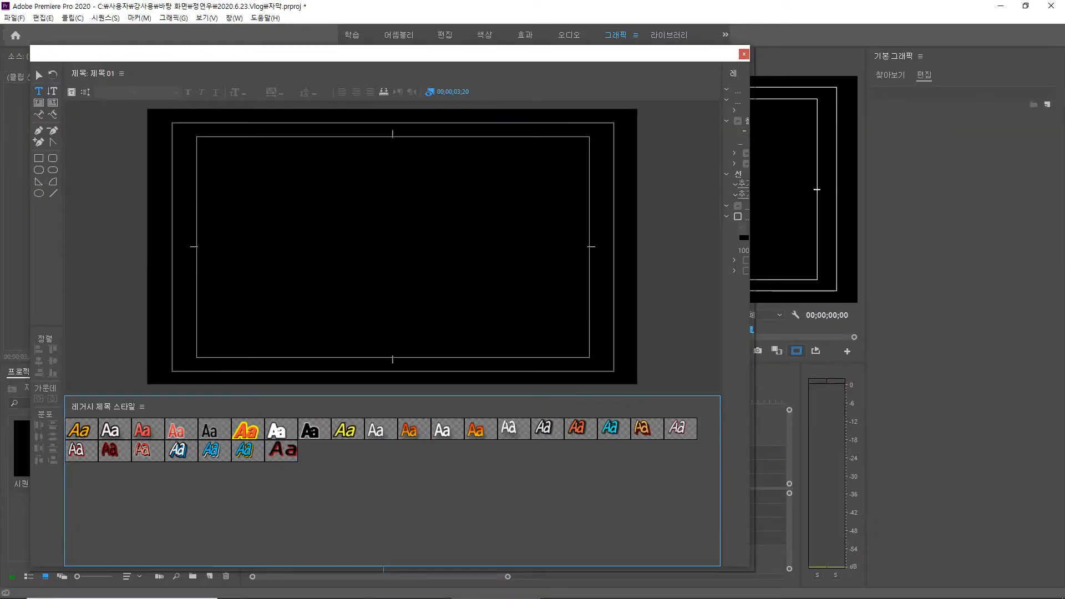
pyautogui.click(755, 569)
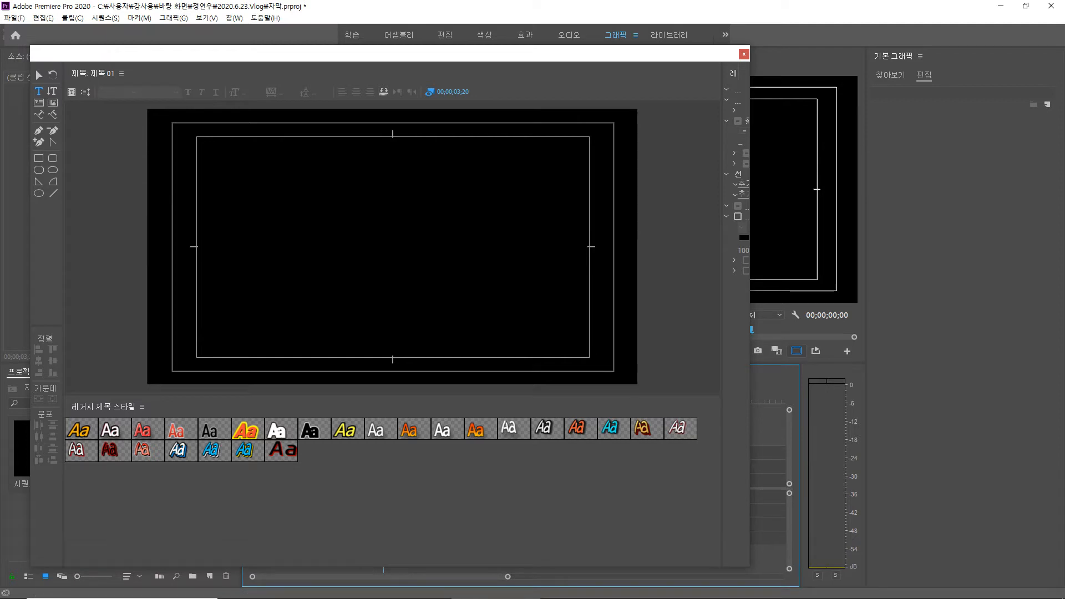
pyautogui.moveTo(722, 444); pyautogui.dragTo(582, 444)
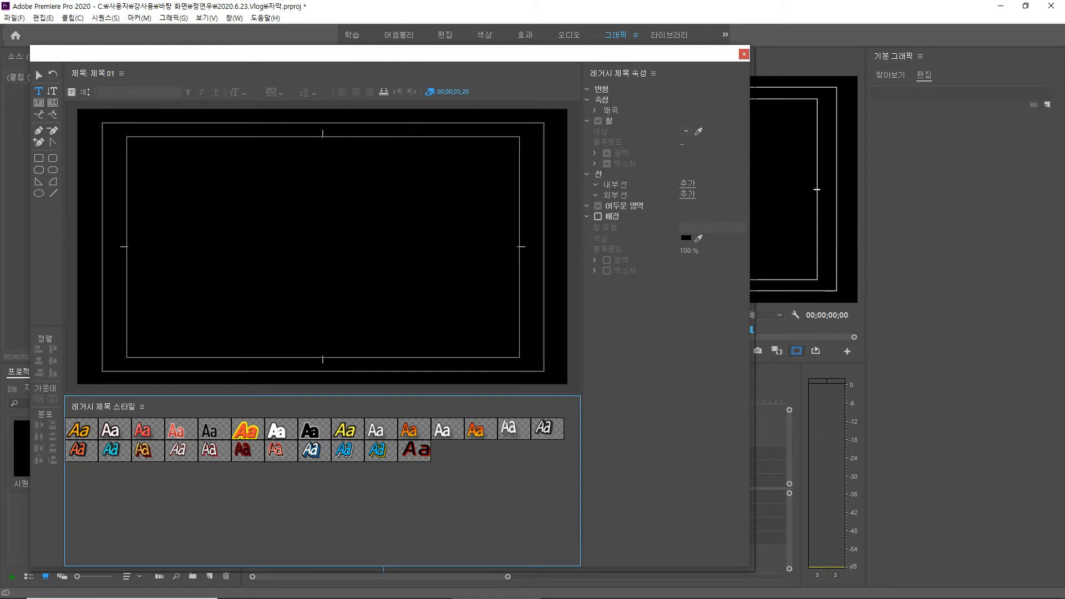
pyautogui.moveTo(752, 568); pyautogui.dragTo(620, 473)
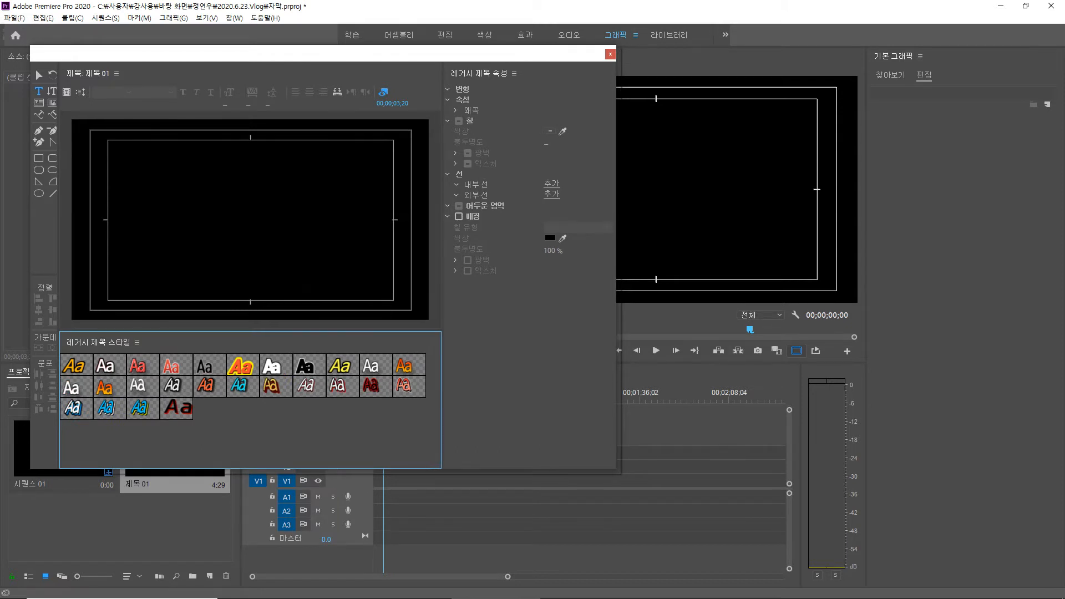
pyautogui.moveTo(322, 54); pyautogui.dragTo(319, 36)
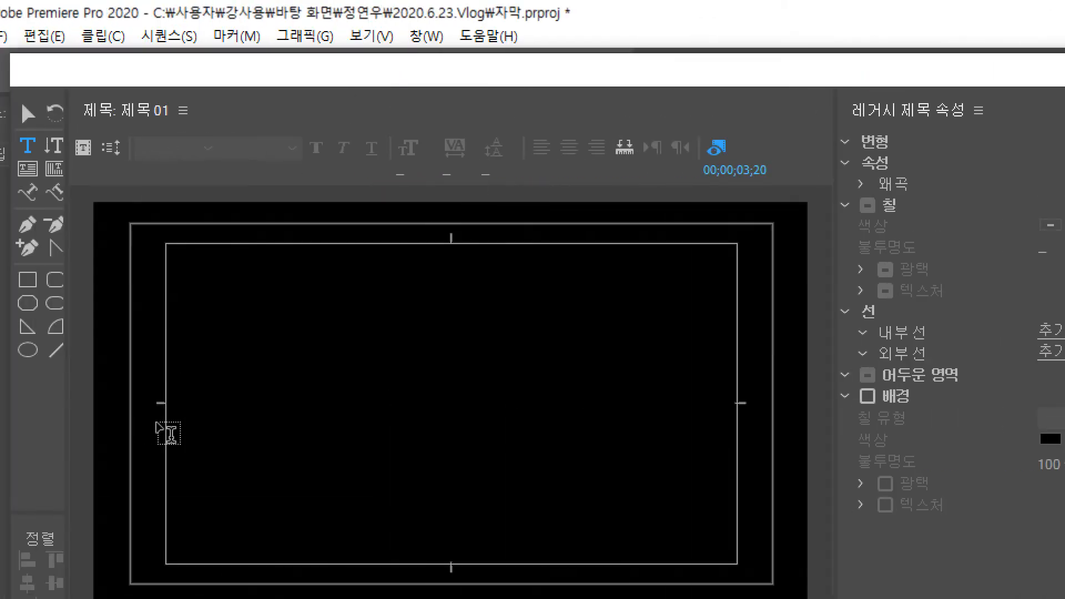
pyautogui.moveTo(66, 423); pyautogui.dragTo(131, 423)
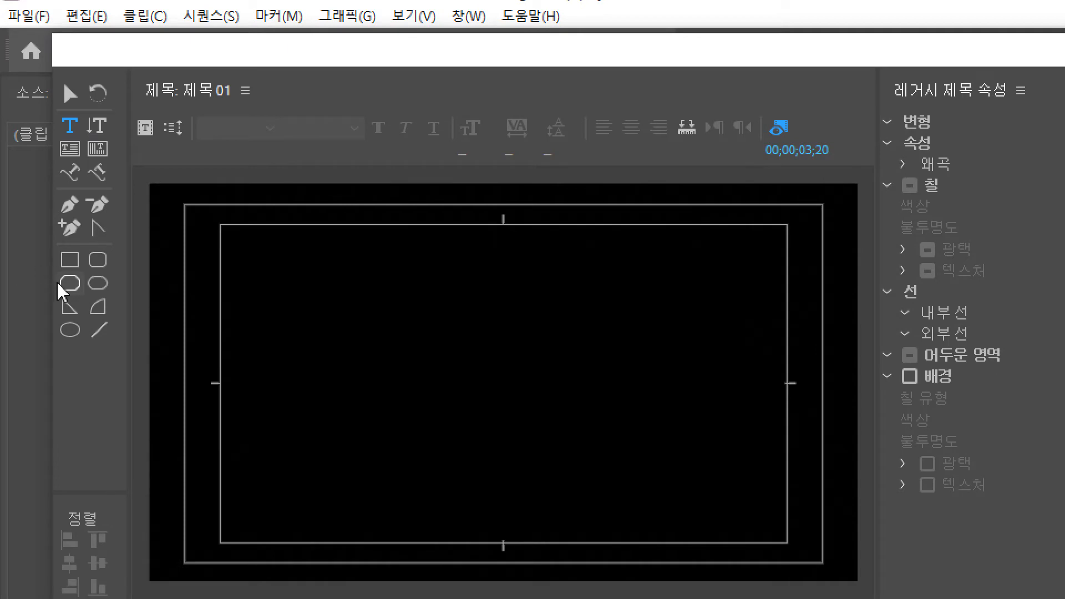
# Step: Draw a large circle in the title frame's upper-left area and a circle about half its size to its right with the Ellipse tool
pyautogui.click(67, 89)
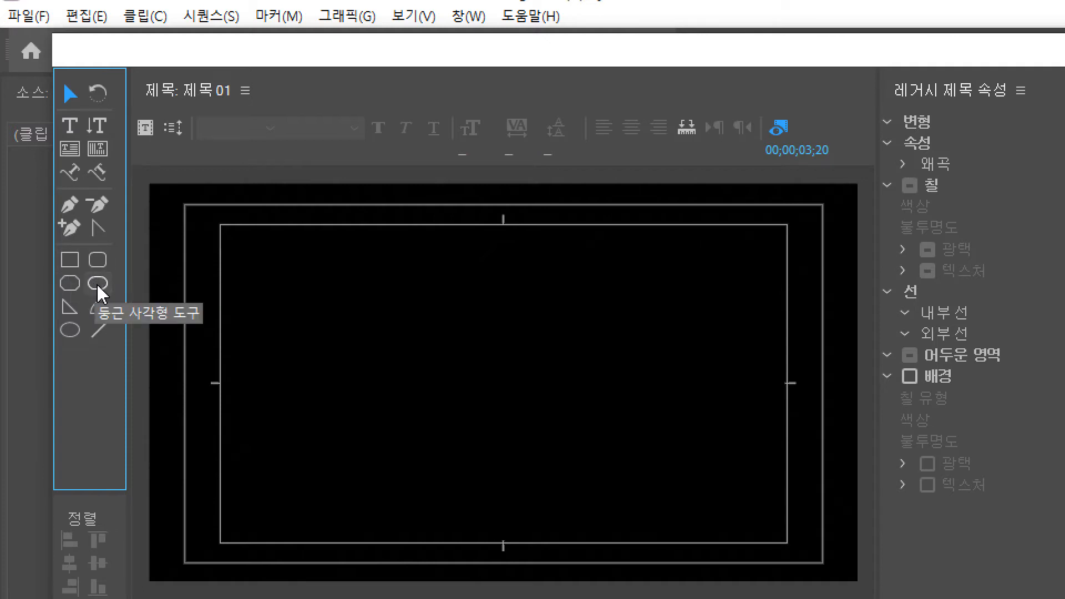
pyautogui.click(78, 332)
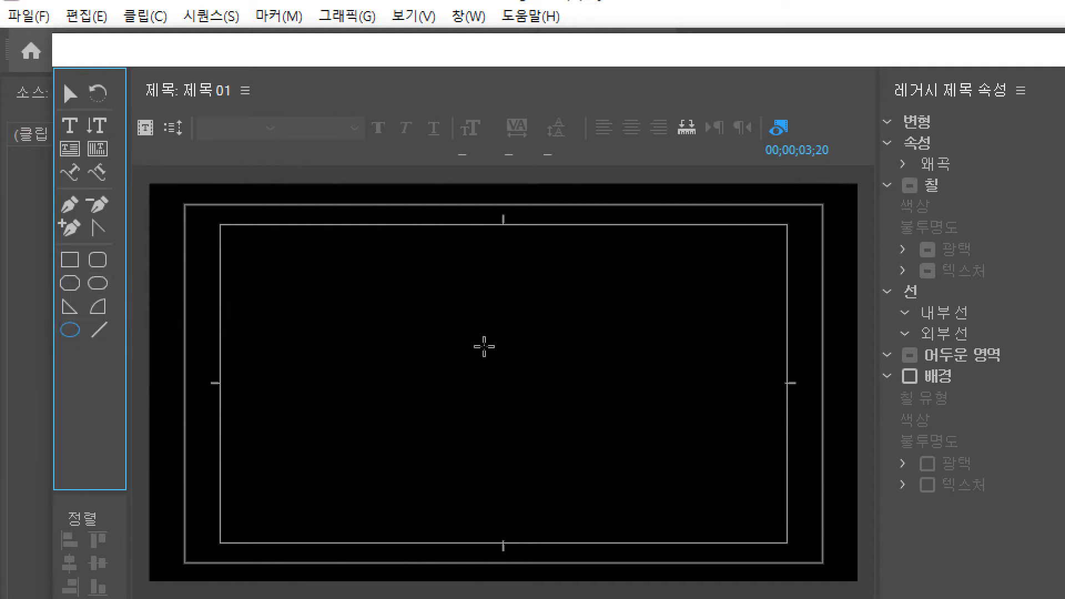
pyautogui.moveTo(305, 257); pyautogui.dragTo(478, 427)
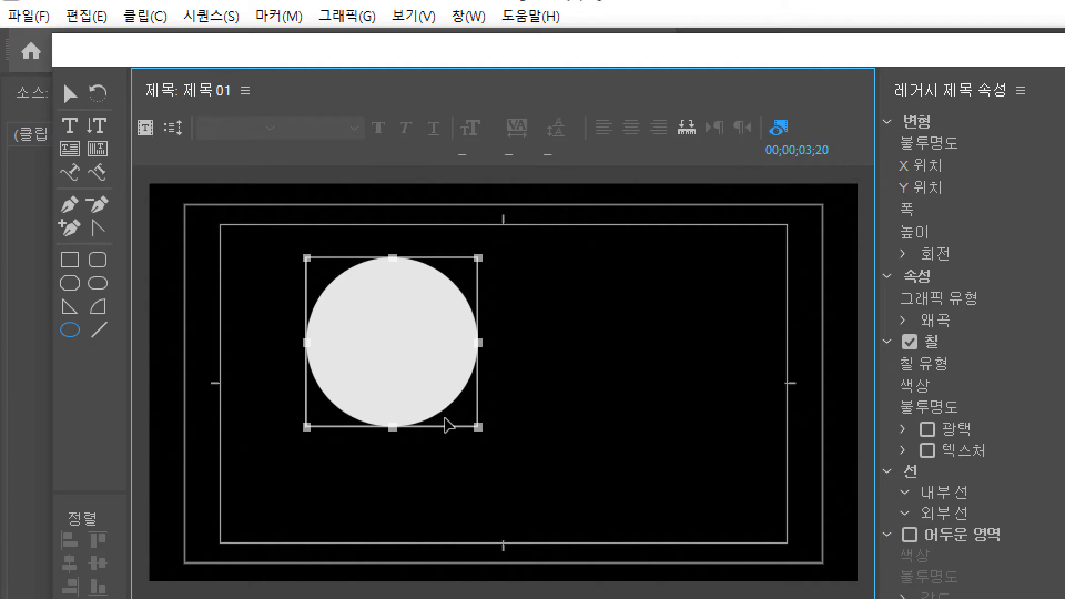
pyautogui.moveTo(393, 382); pyautogui.dragTo(381, 373)
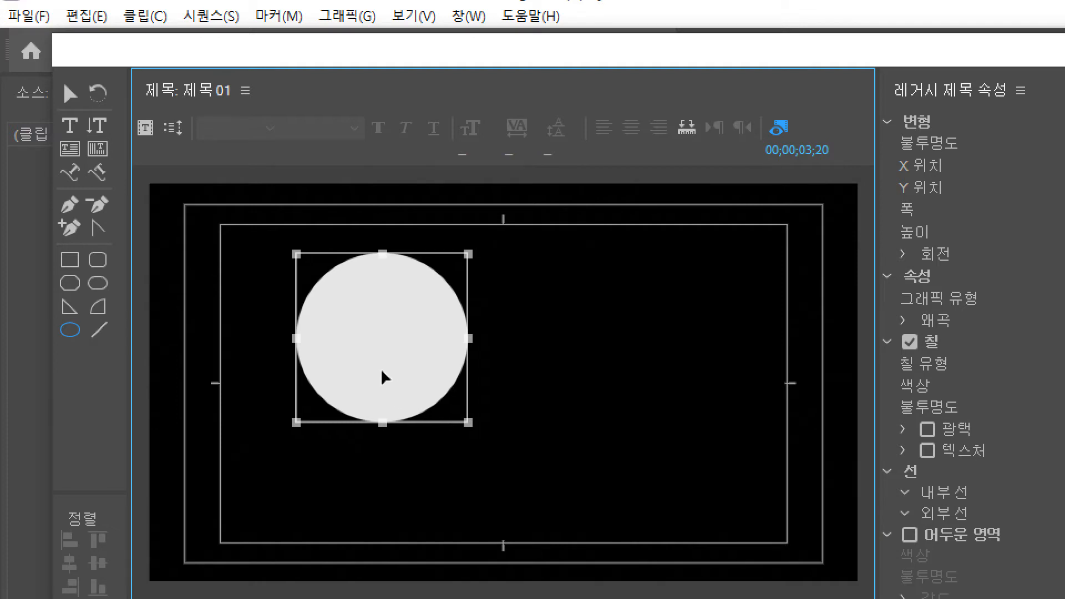
pyautogui.click(587, 393)
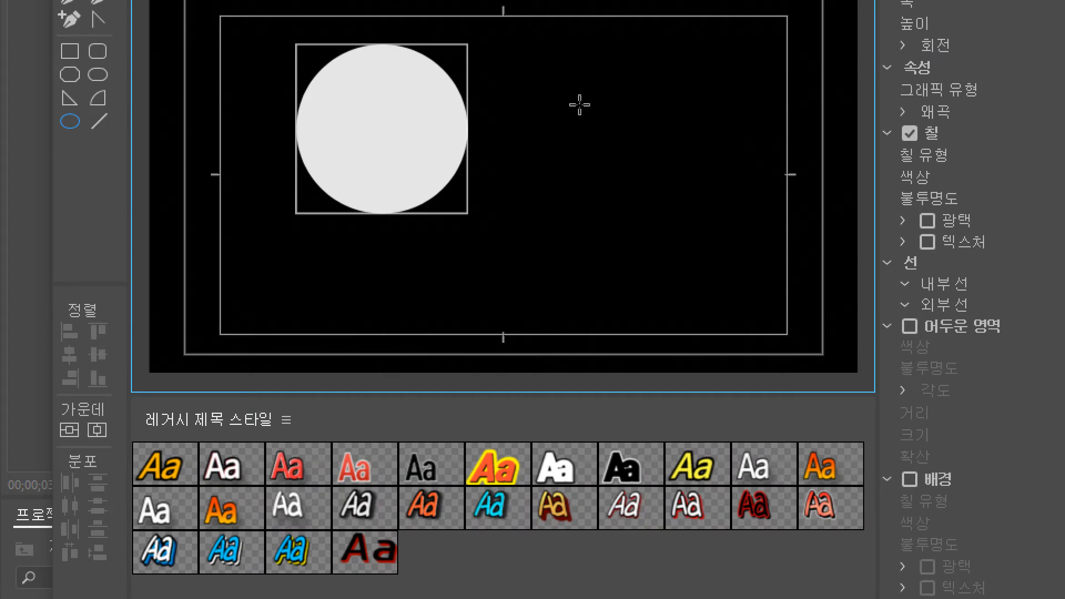
pyautogui.moveTo(514, 124)
pyautogui.mouseDown()
pyautogui.moveTo(568, 190)
pyautogui.moveTo(597, 207)
pyautogui.mouseUp()
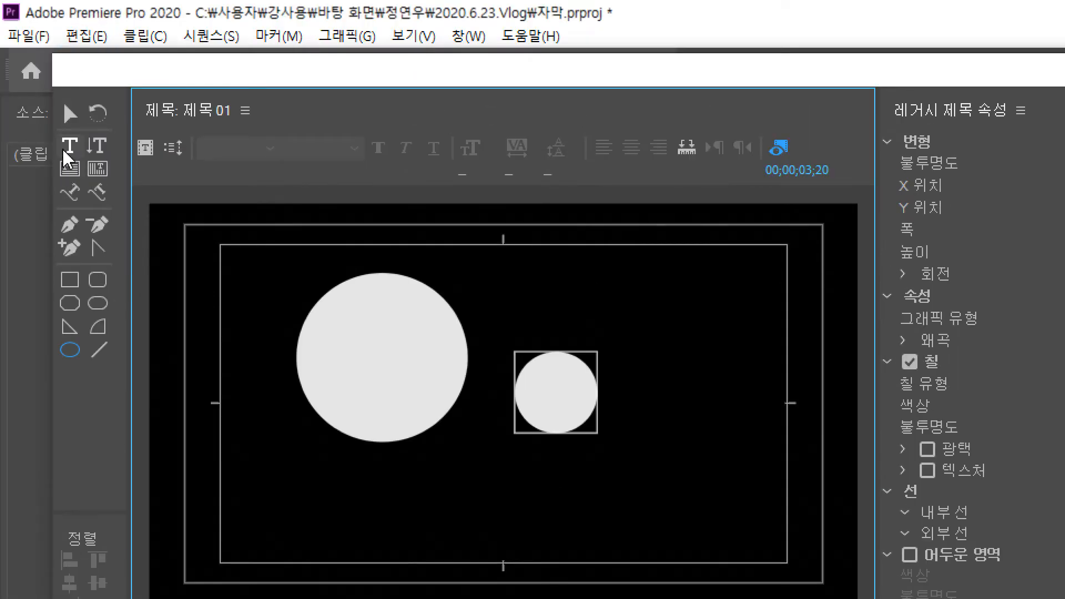
# Step: Select both circles and try the different alignment options, ending with their bottom and right edges aligned
pyautogui.click(69, 113)
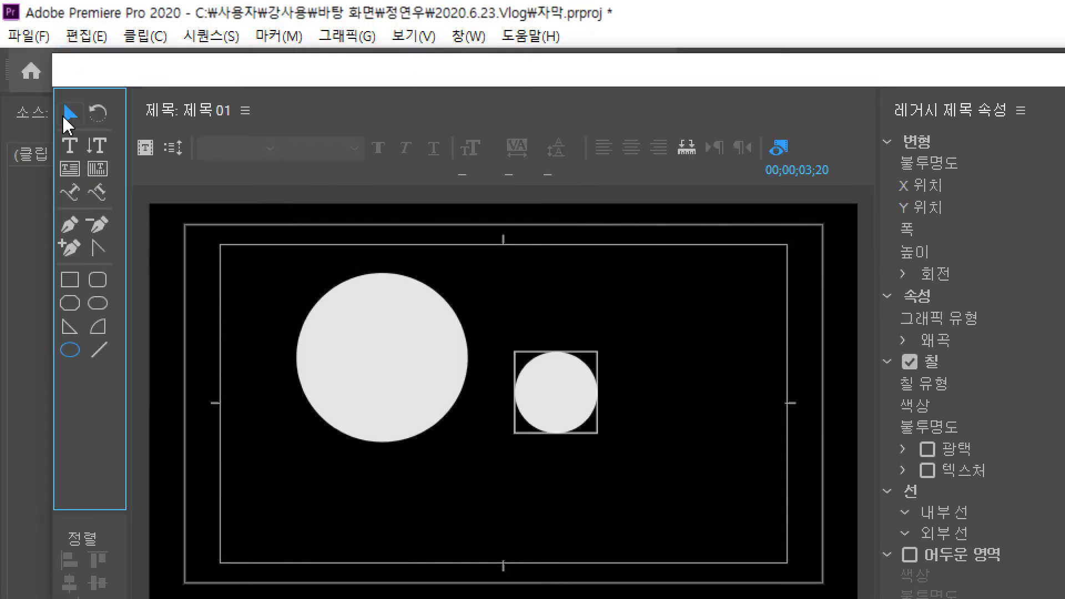
pyautogui.keyDown('shift'); pyautogui.click(444, 394); pyautogui.keyUp('shift')
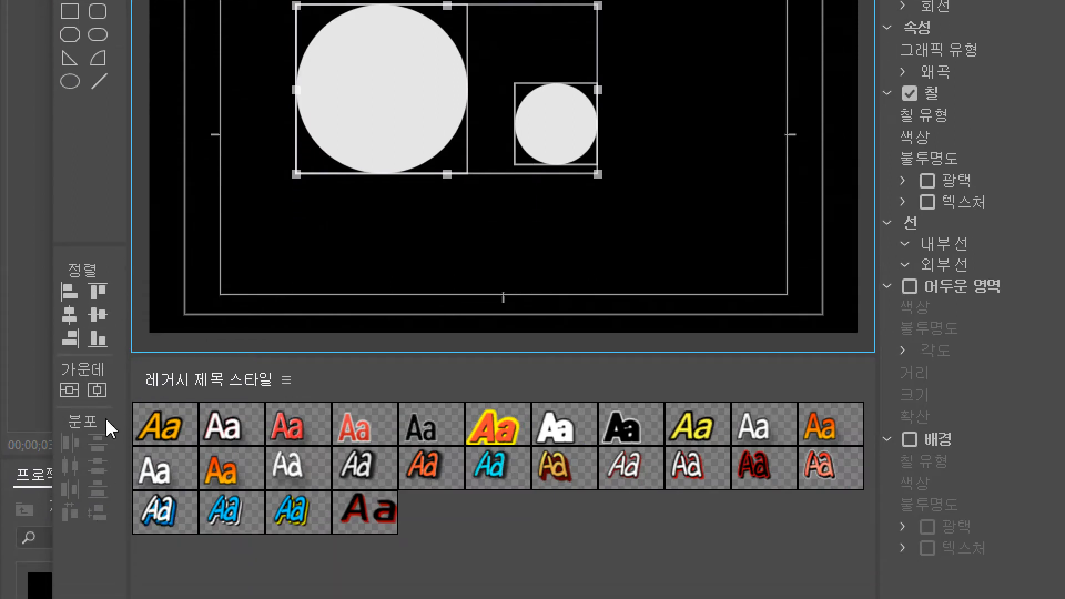
pyautogui.click(78, 295)
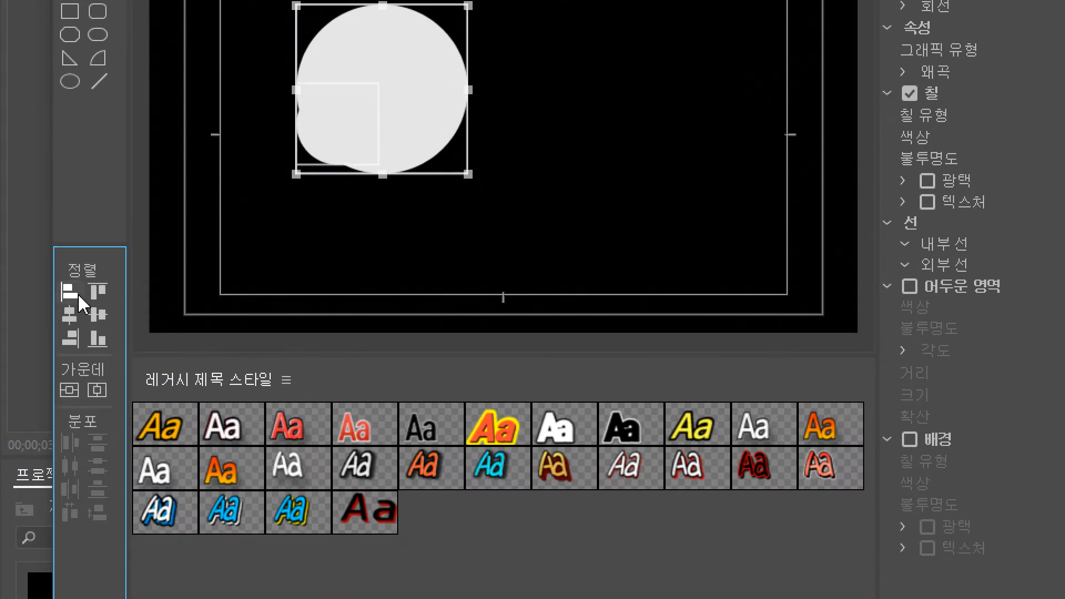
pyautogui.click(104, 295)
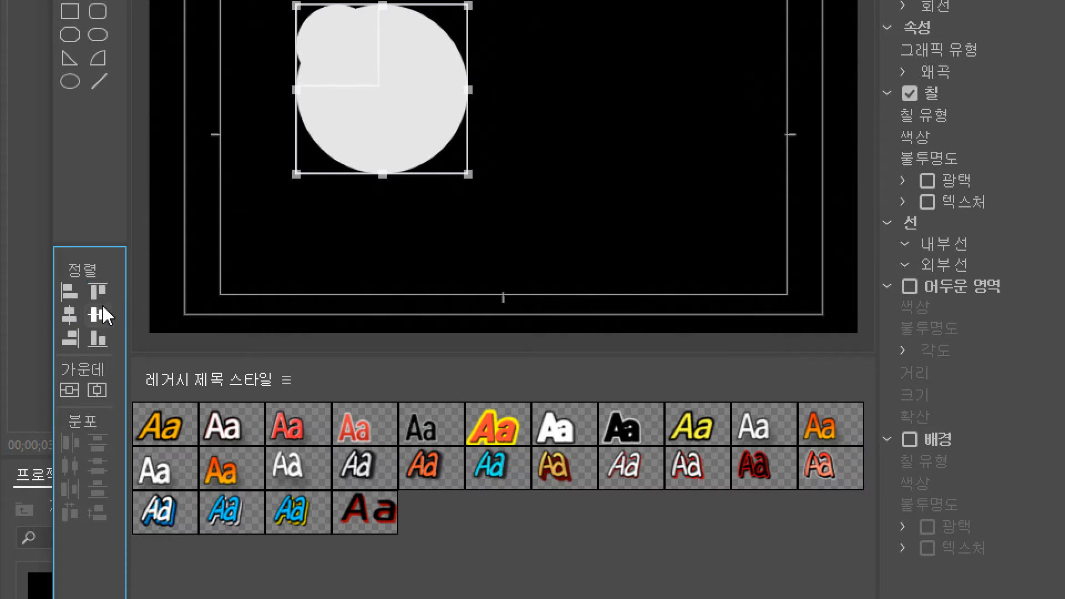
pyautogui.click(104, 319)
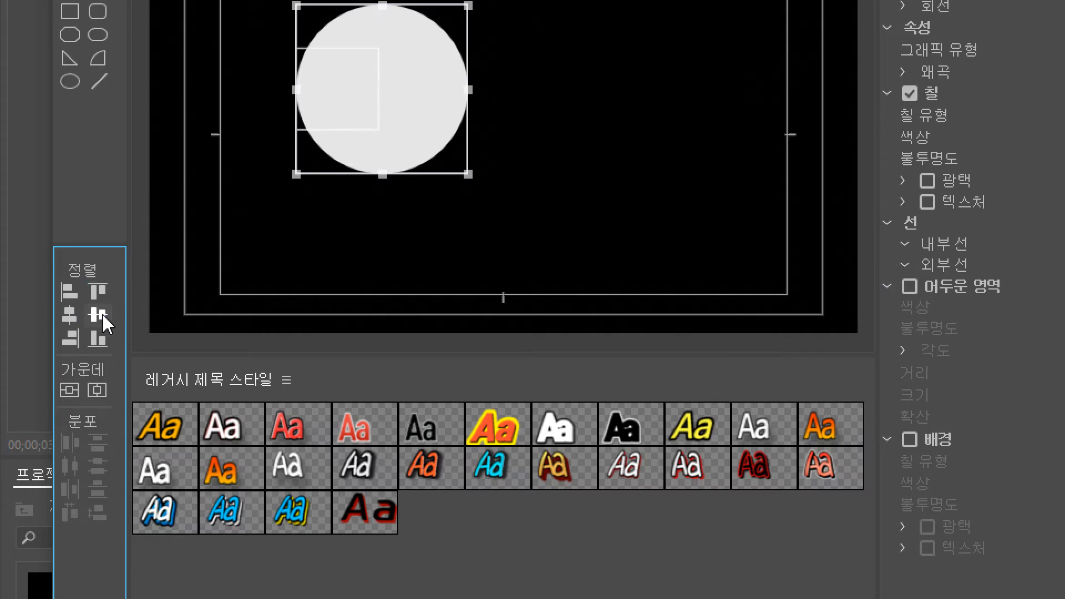
pyautogui.click(75, 316)
pyautogui.click(98, 339)
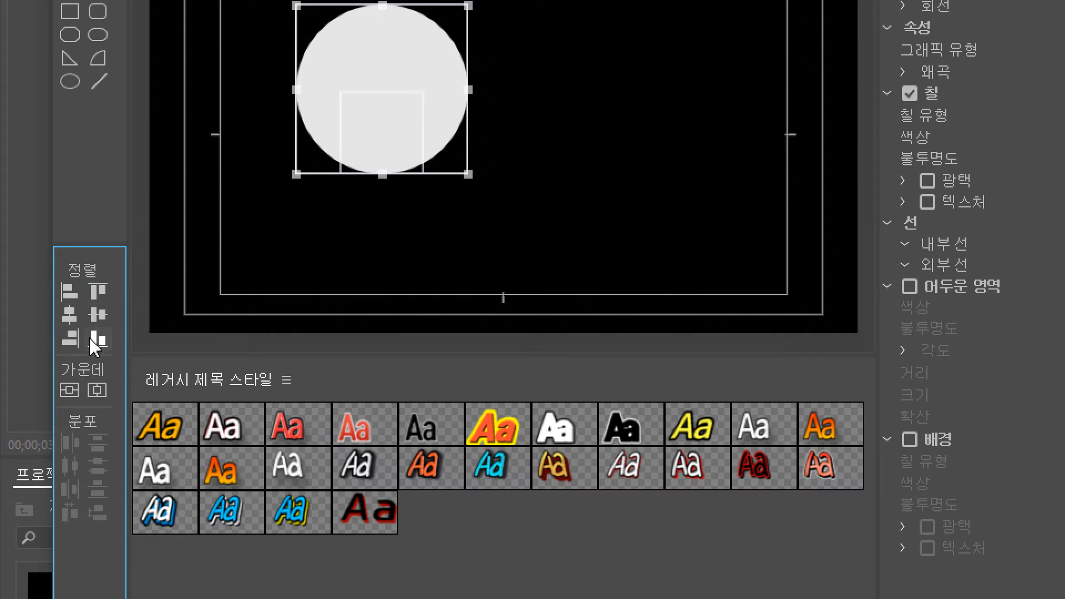
pyautogui.click(70, 339)
# Step: Offset the small circle beyond the large circle's lower-right edge, and move both circles together toward the middle of the title frame
pyautogui.click(400, 261)
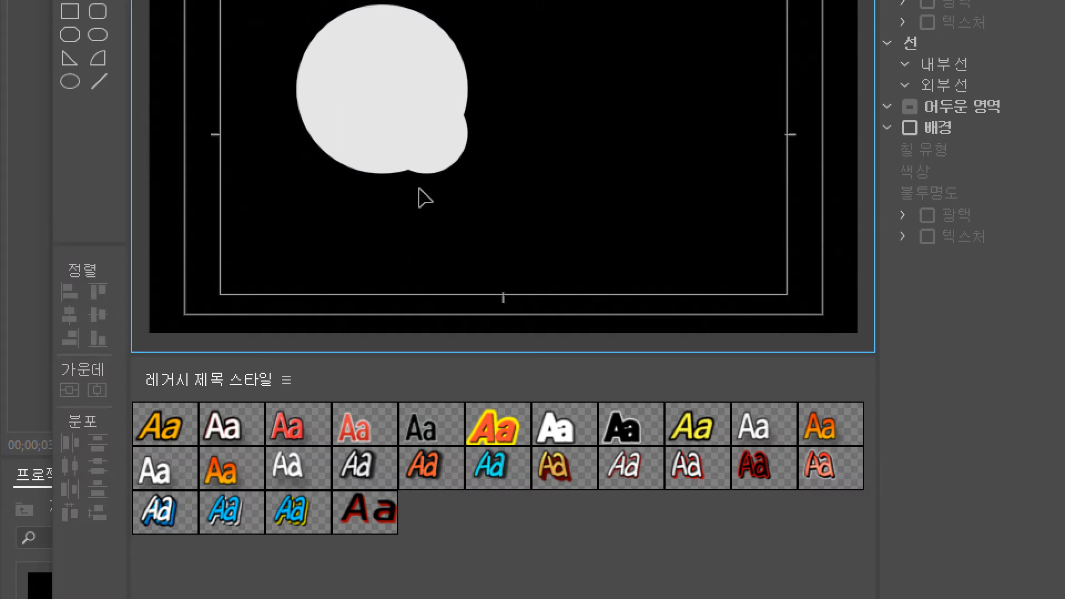
pyautogui.moveTo(443, 163); pyautogui.dragTo(485, 210)
pyautogui.click(548, 228)
pyautogui.click(541, 253)
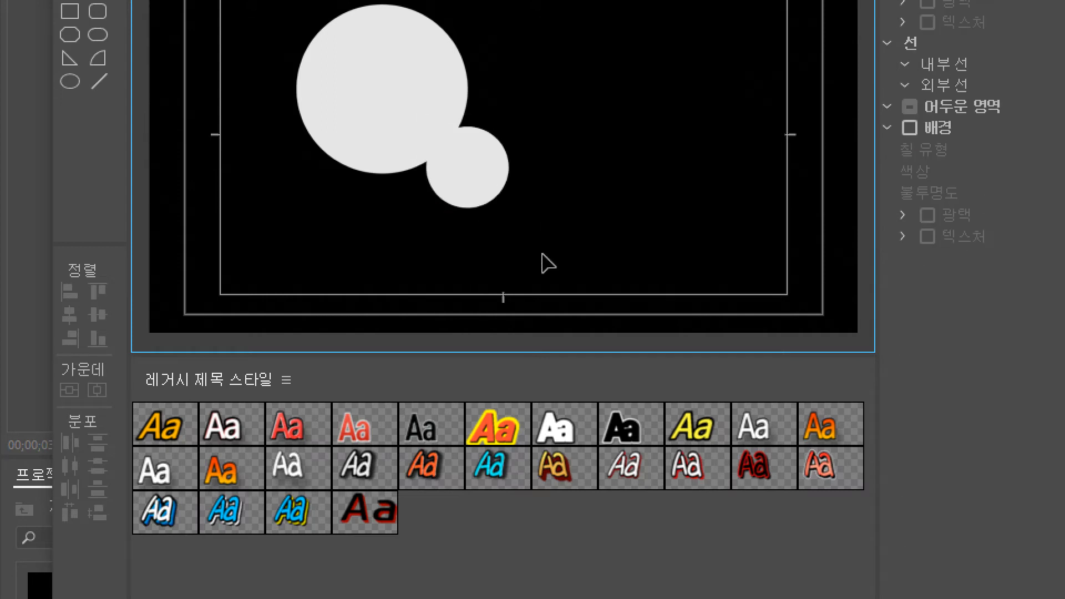
pyautogui.moveTo(543, 257); pyautogui.dragTo(317, 78)
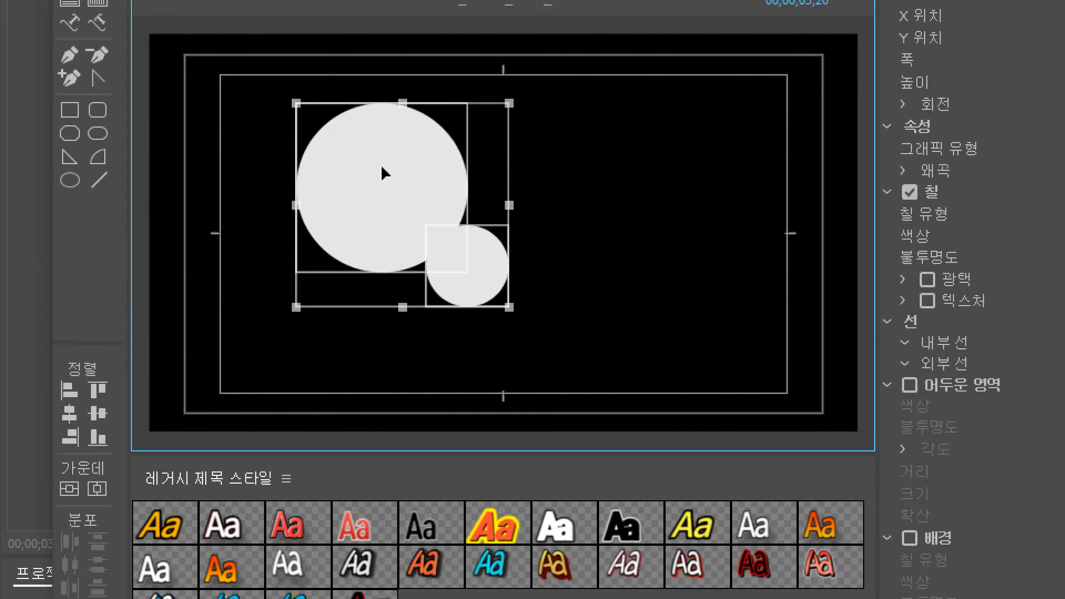
pyautogui.moveTo(382, 167); pyautogui.dragTo(461, 190)
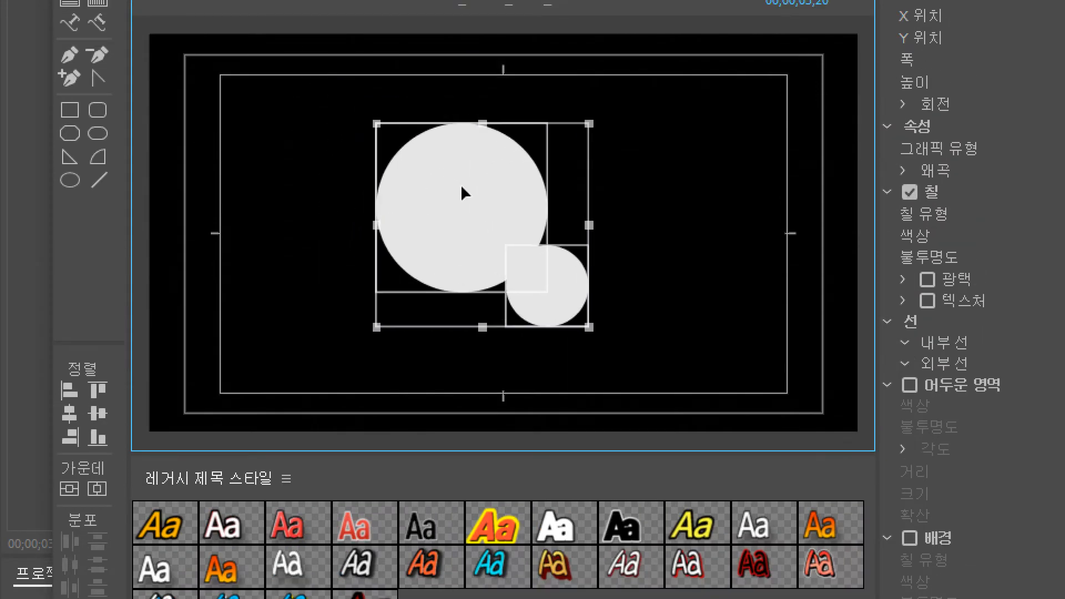
# Step: Change the graphic type (그래픽 유형) of both selected circles to rectangle (사각형)
pyautogui.rightClick(461, 190)
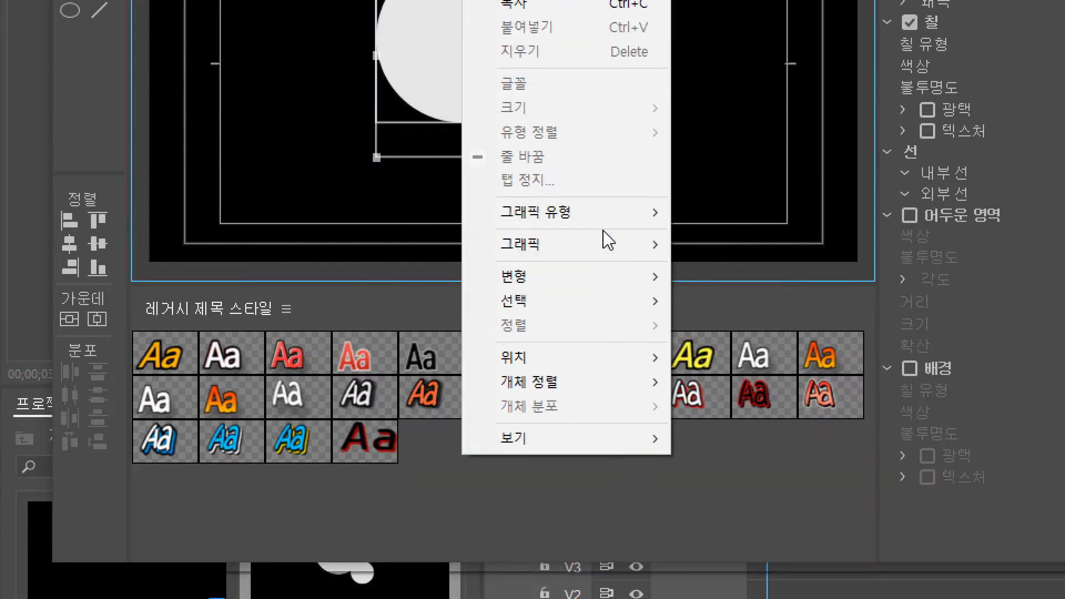
pyautogui.moveTo(609, 232)
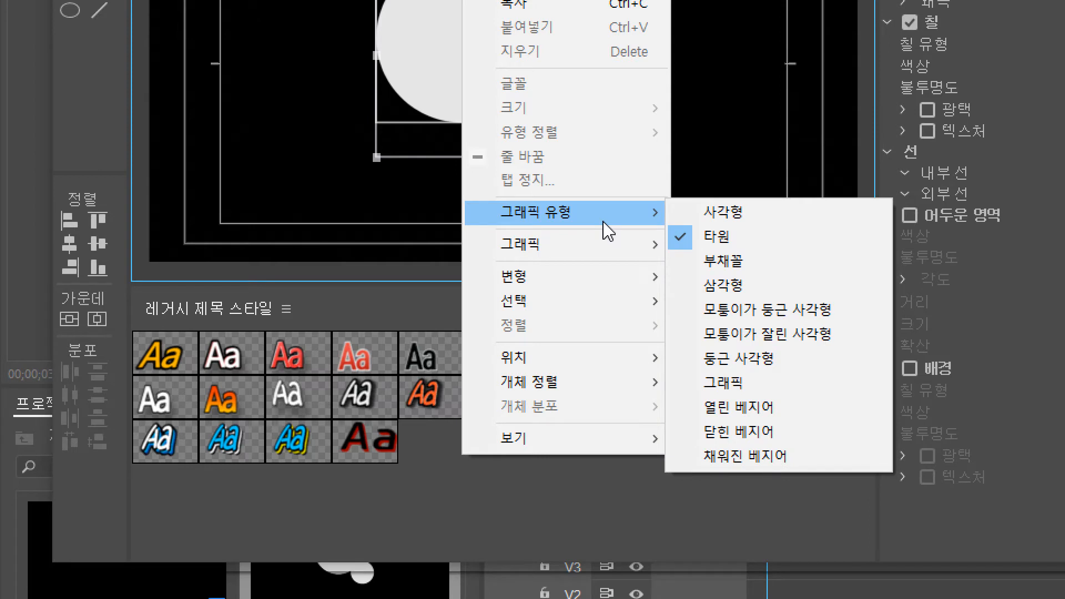
pyautogui.moveTo(609, 294)
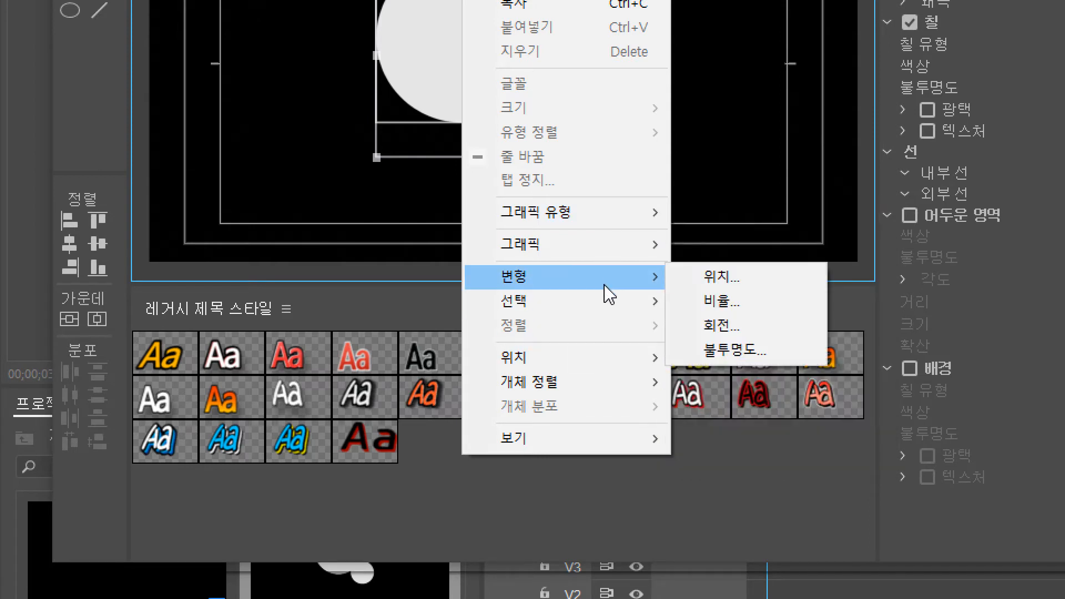
pyautogui.moveTo(600, 377)
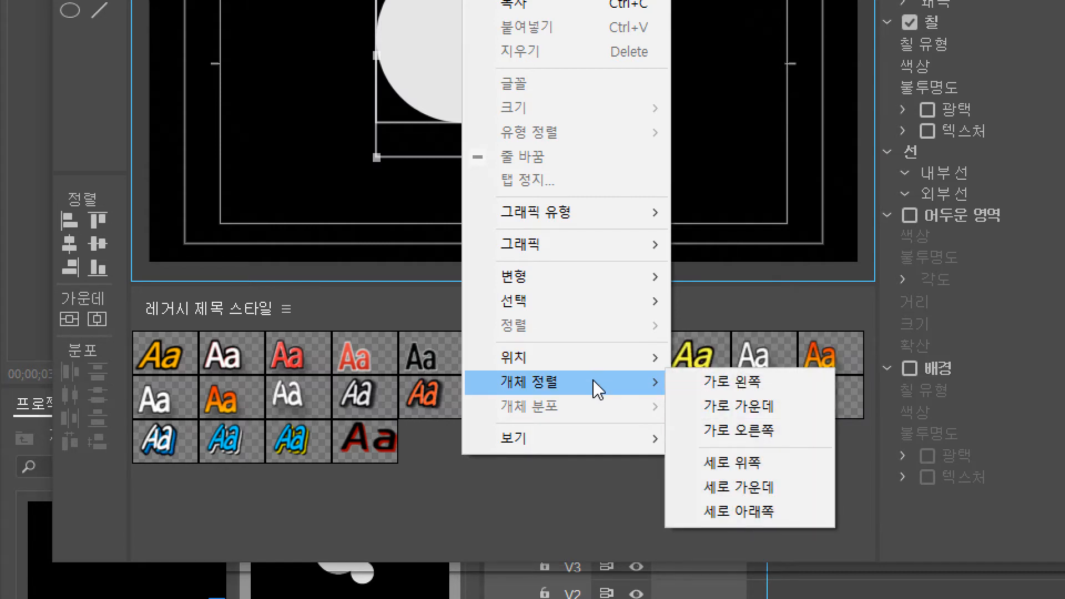
pyautogui.moveTo(602, 440)
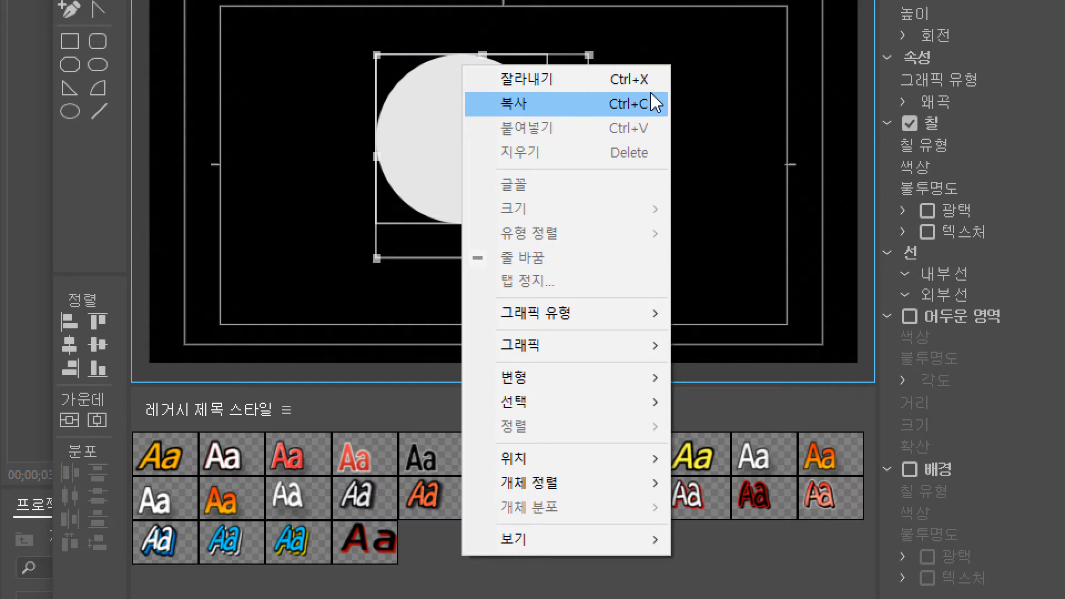
pyautogui.moveTo(670, 316)
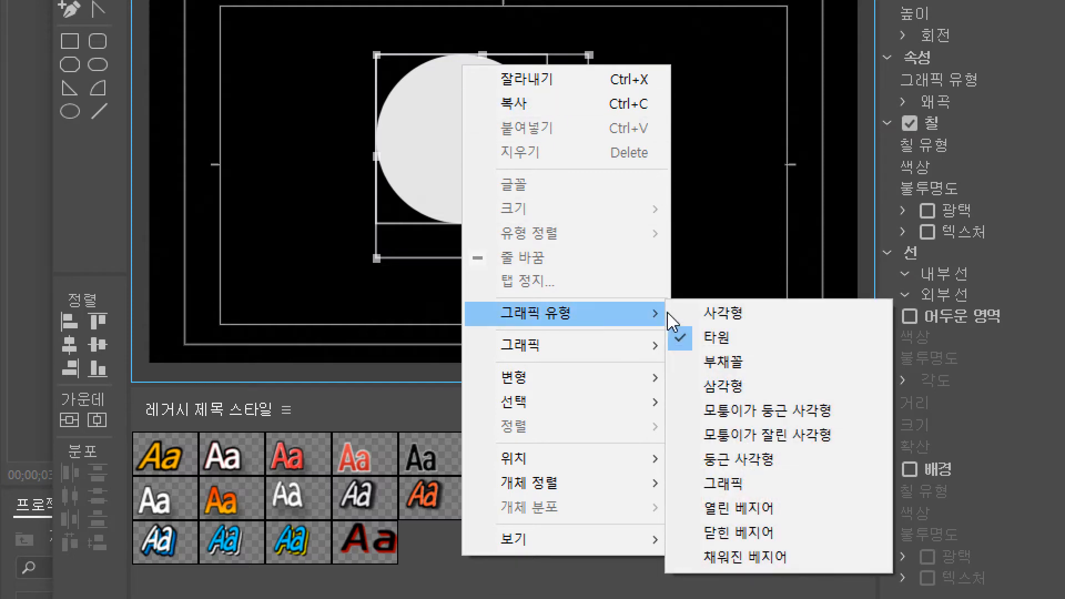
pyautogui.click(718, 314)
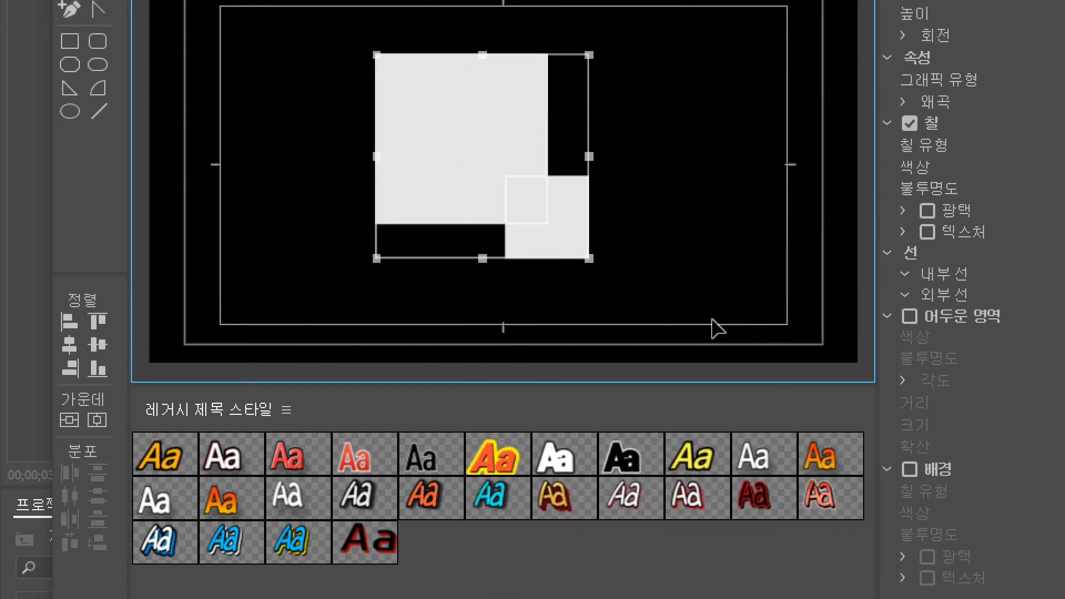
# Step: Change the graphic type of both selected squares back to ellipse (타원)
pyautogui.rightClick(467, 168)
pyautogui.moveTo(643, 369)
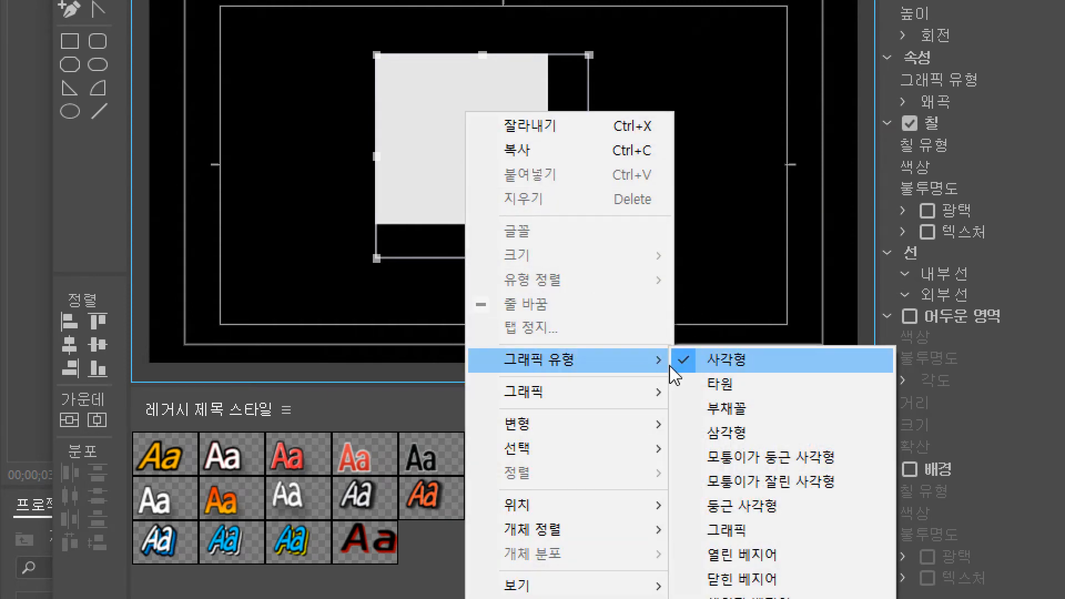
pyautogui.click(743, 389)
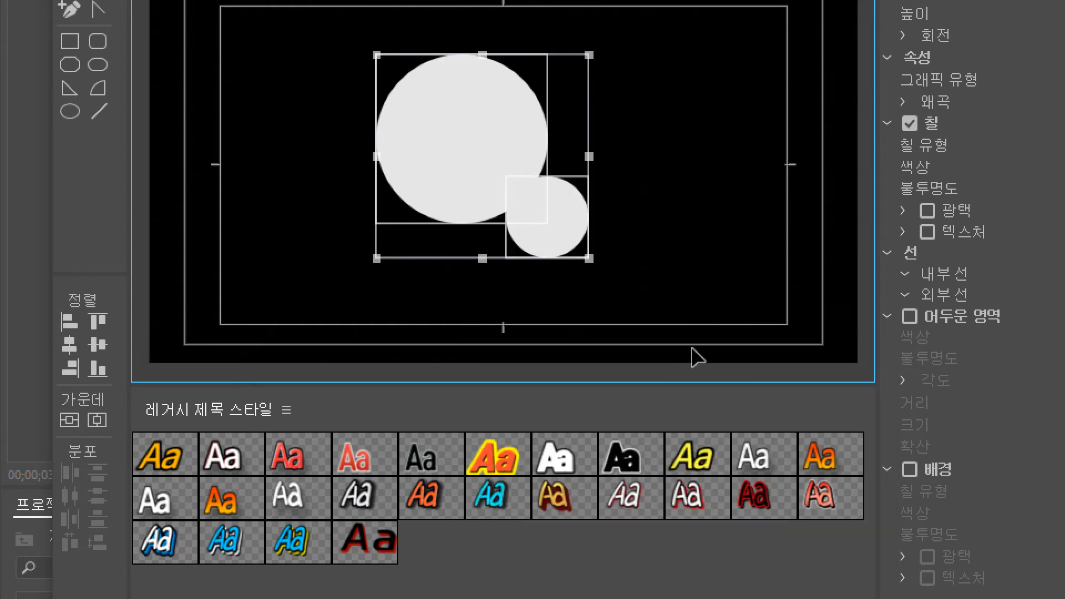
pyautogui.rightClick(447, 174)
pyautogui.moveTo(611, 380)
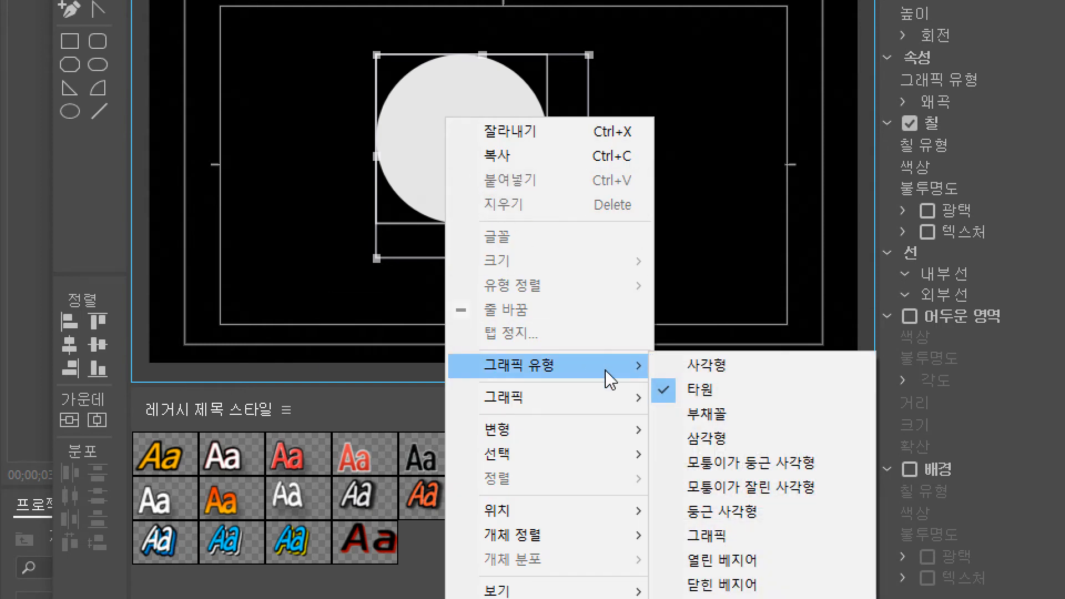
pyautogui.moveTo(615, 409)
pyautogui.moveTo(632, 449)
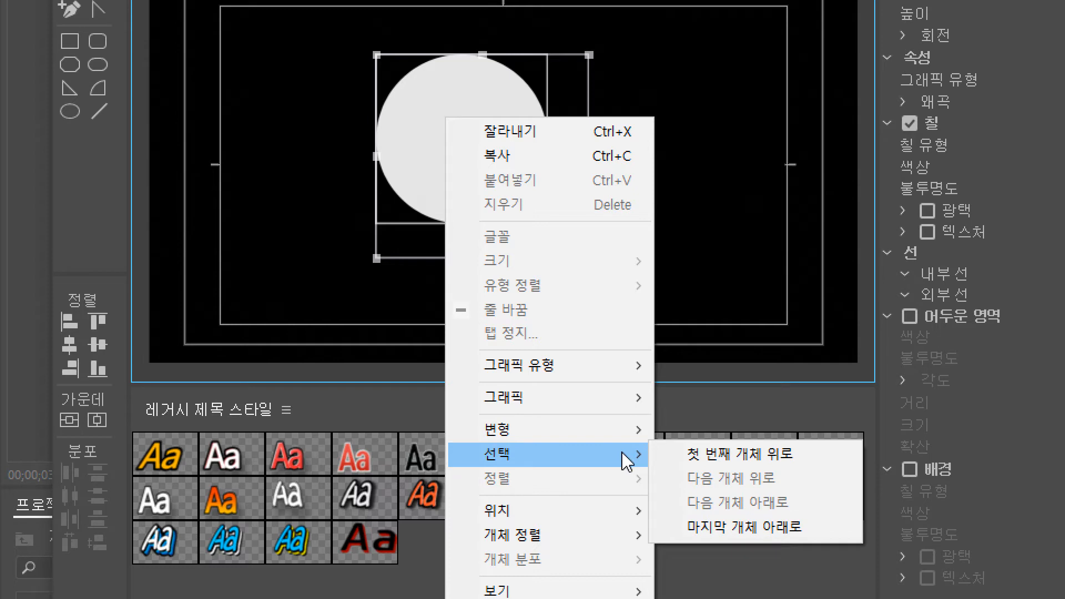
pyautogui.click(699, 242)
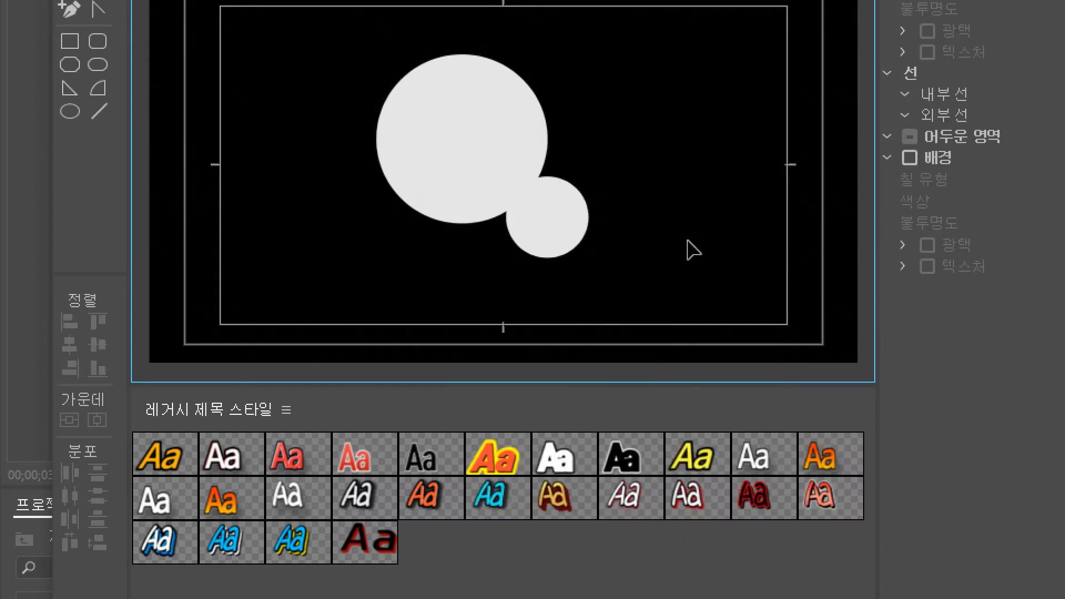
pyautogui.hotkey('ctrl', 'a')
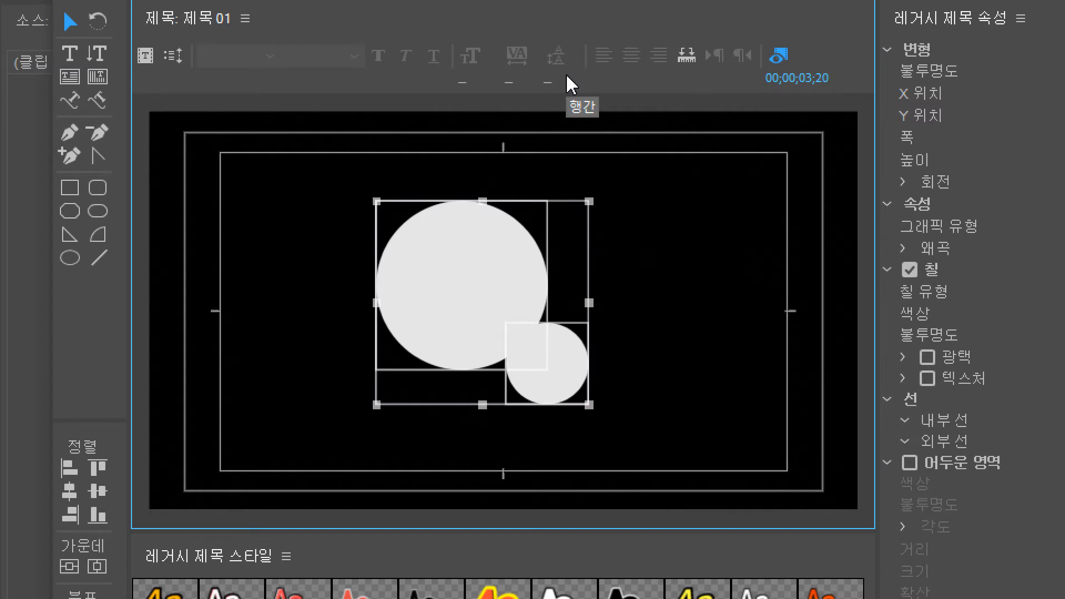
pyautogui.click(635, 274)
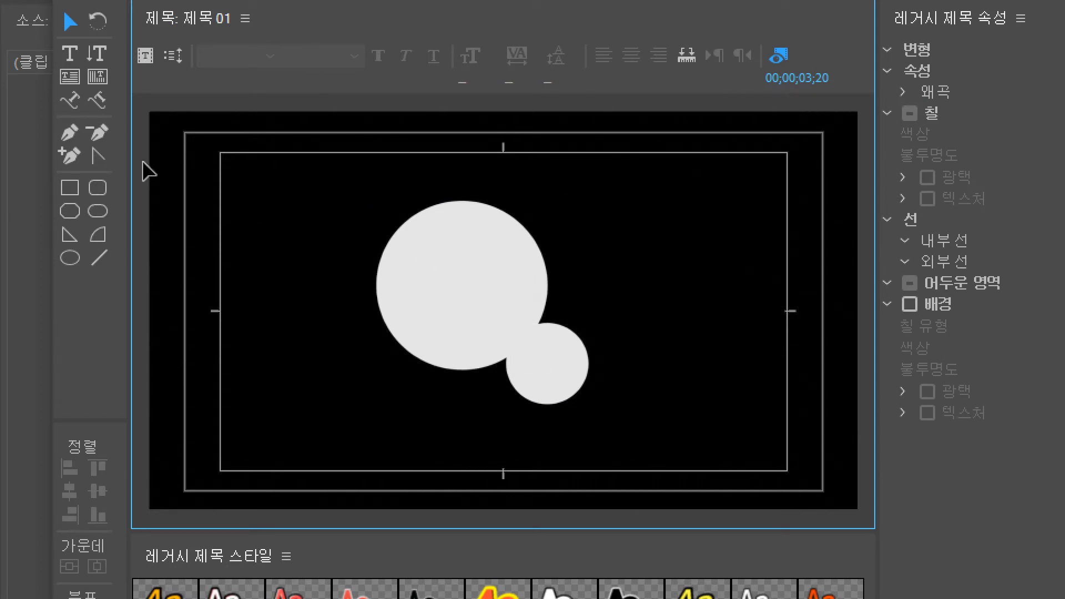
# Step: Add a horizontal text line reading "클릭하신후에 텍스트를 입력합니다" below the circles in the title frame
pyautogui.click(73, 78)
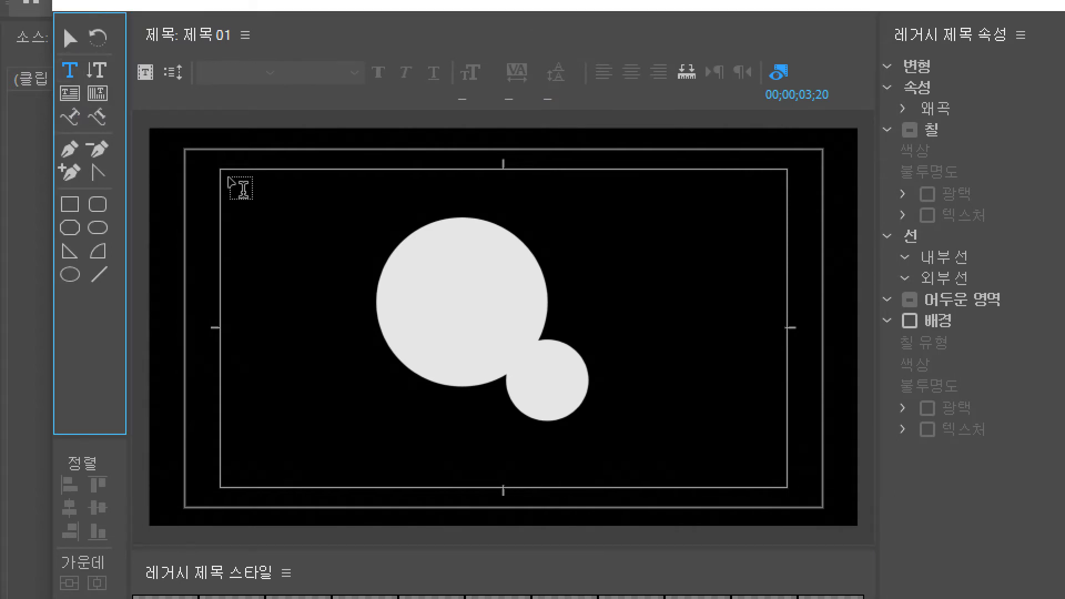
pyautogui.click(499, 456)
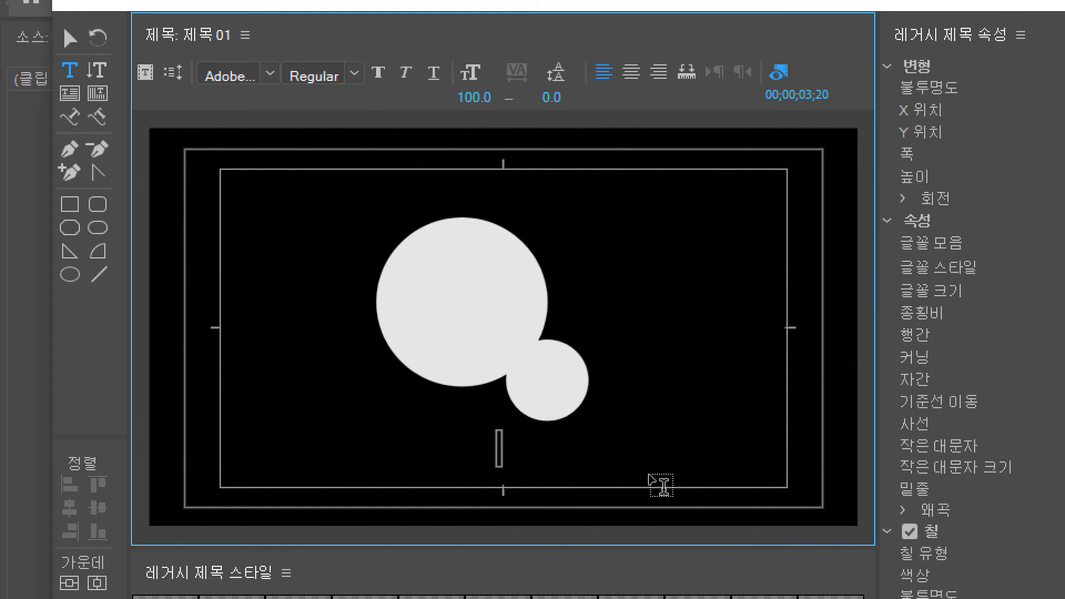
pyautogui.write('ㅇ')
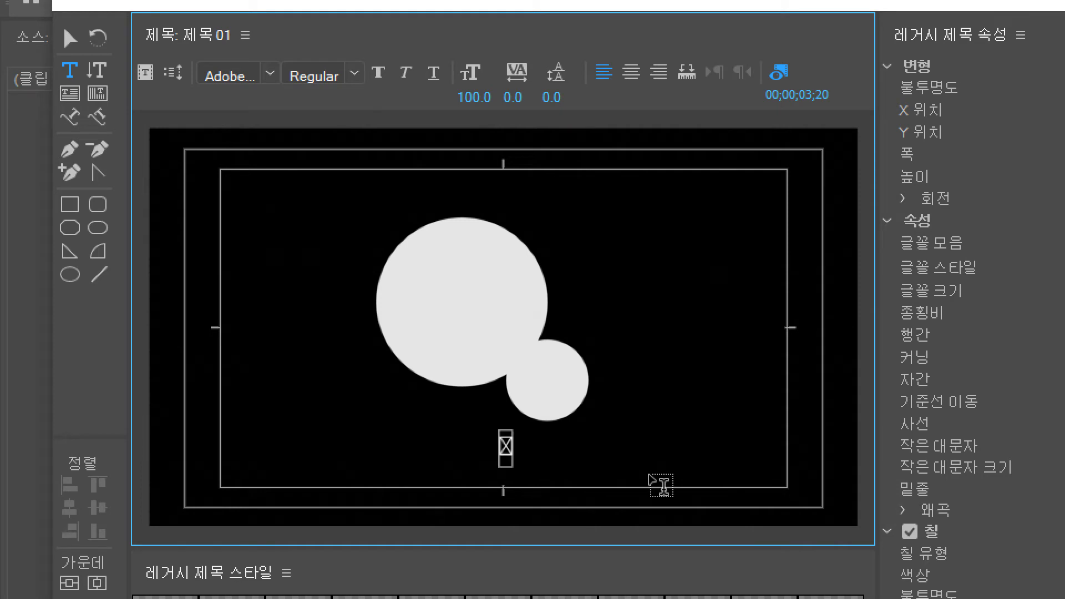
pyautogui.write('녕하세요 ')
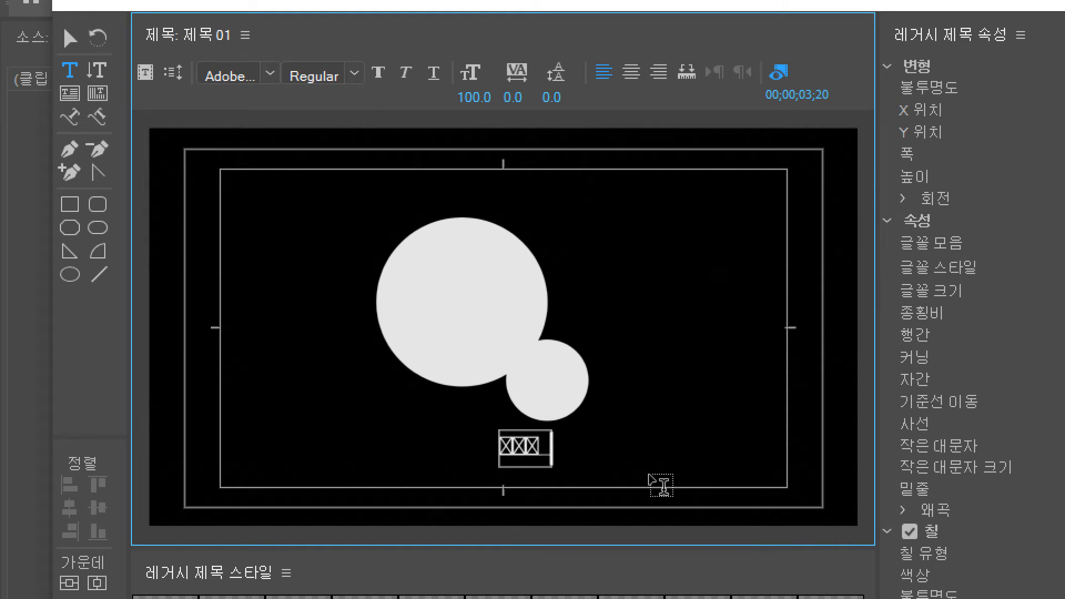
pyautogui.write('여러분')
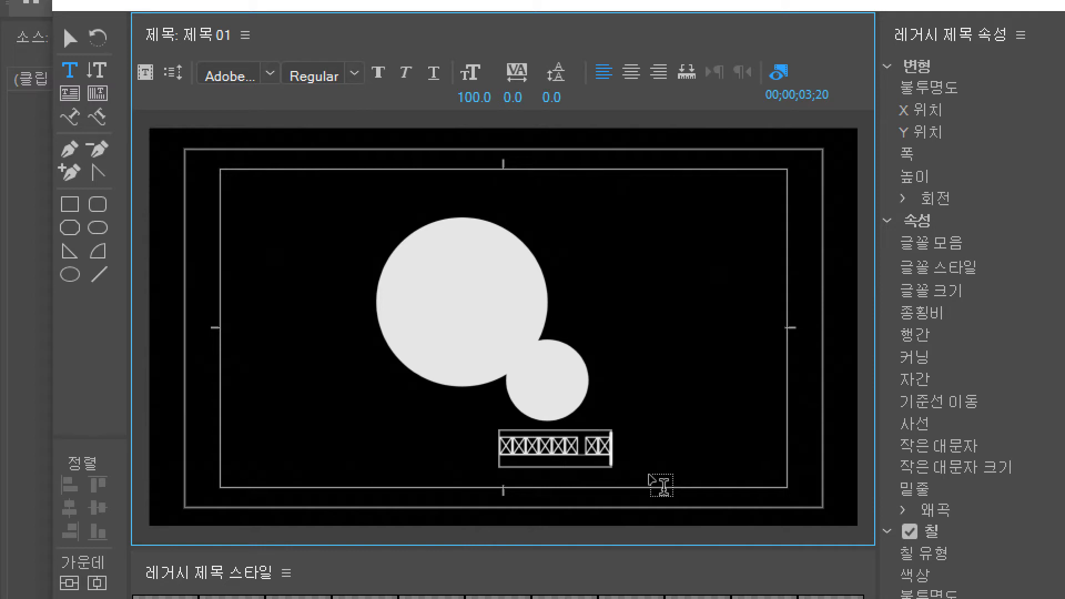
pyautogui.write('들 반갑습')
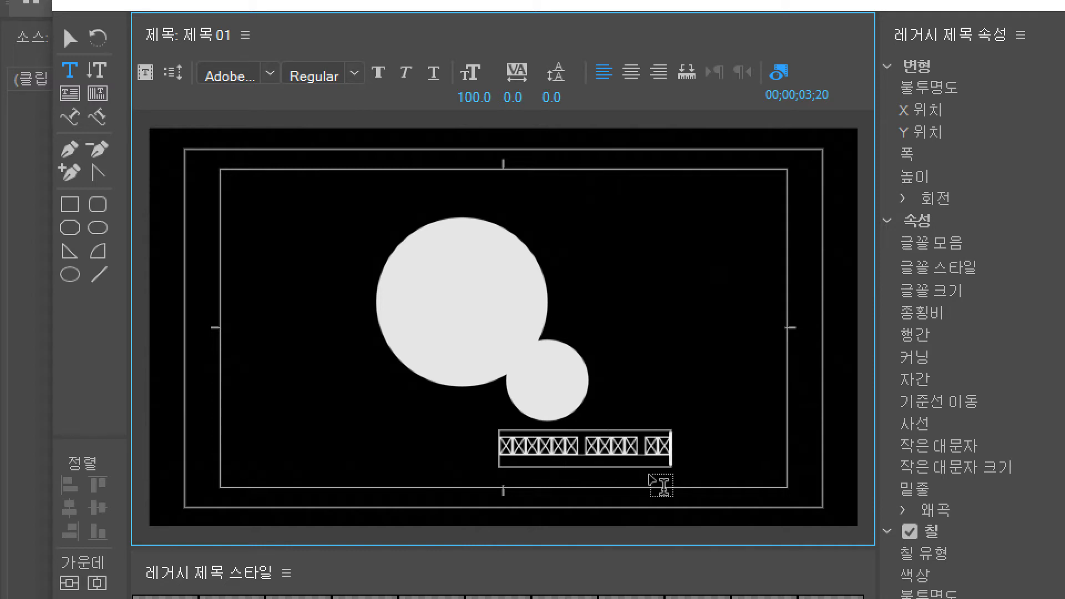
pyautogui.write('니다')
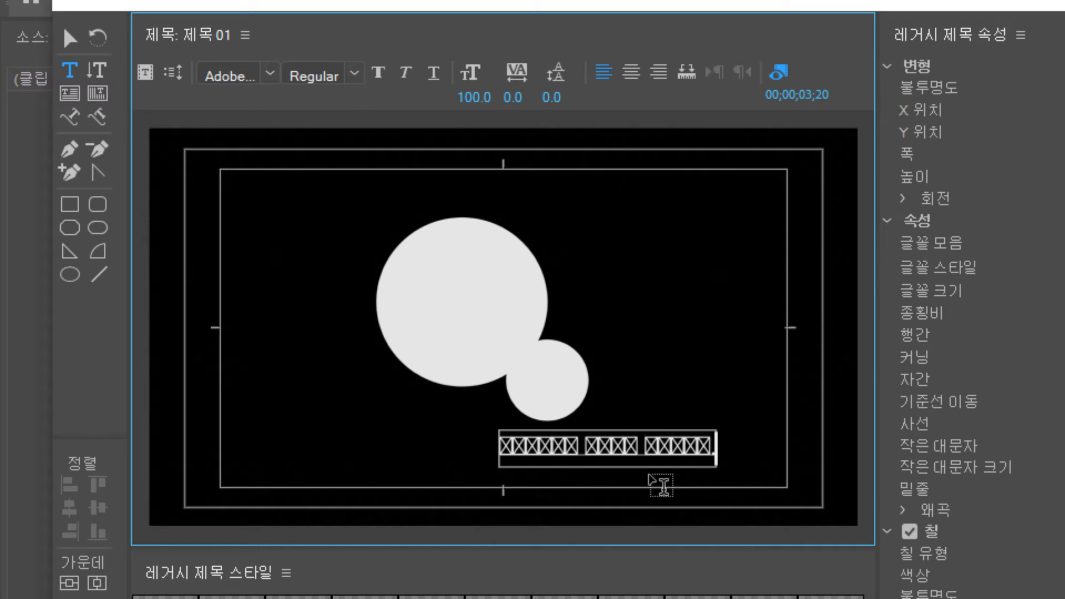
pyautogui.press('BackSpace')
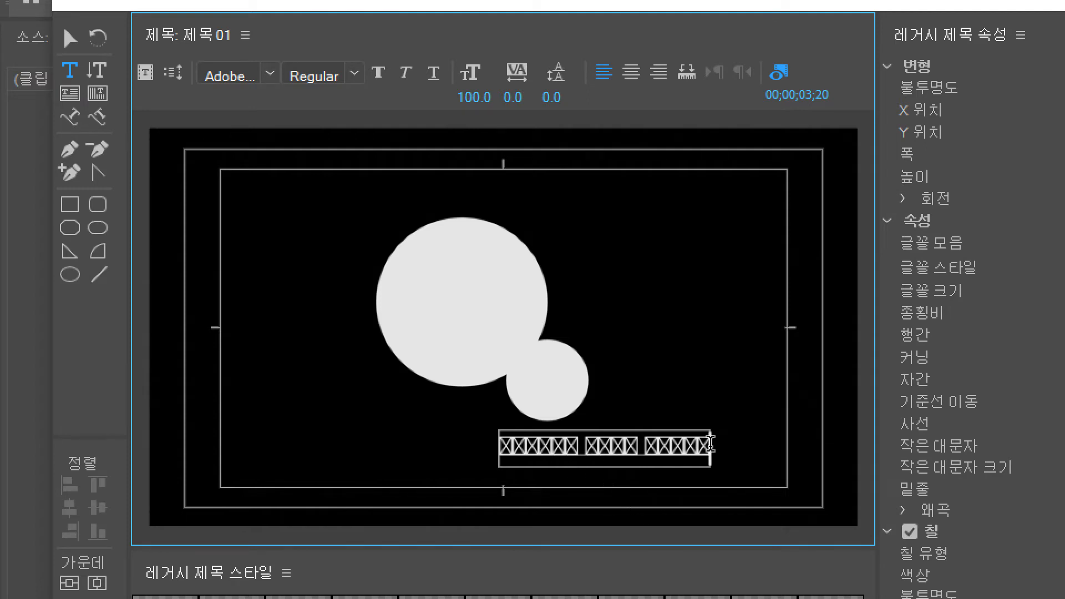
# Step: Select the whole text line and set its font family (글꼴 모음) to Noto Sans KR
pyautogui.moveTo(703, 442); pyautogui.dragTo(488, 441)
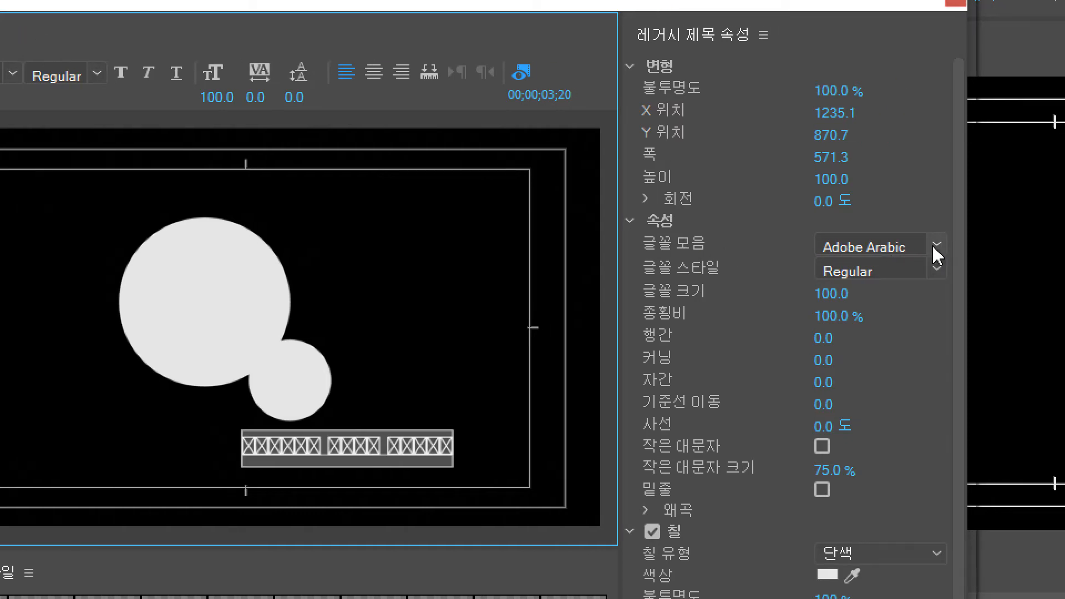
pyautogui.click(936, 247)
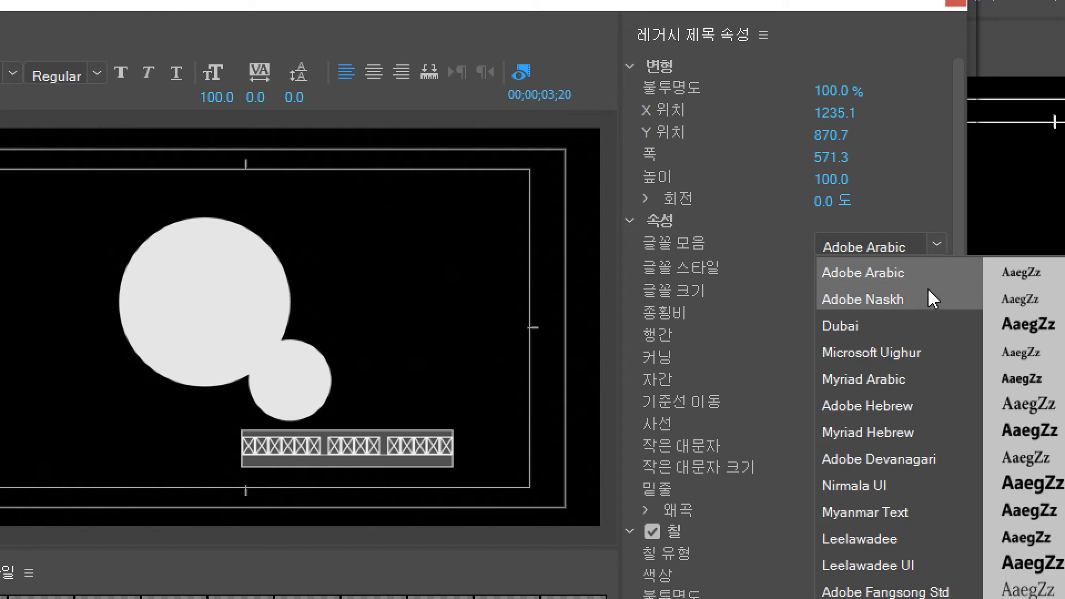
pyautogui.scroll(-2, 932, 518)
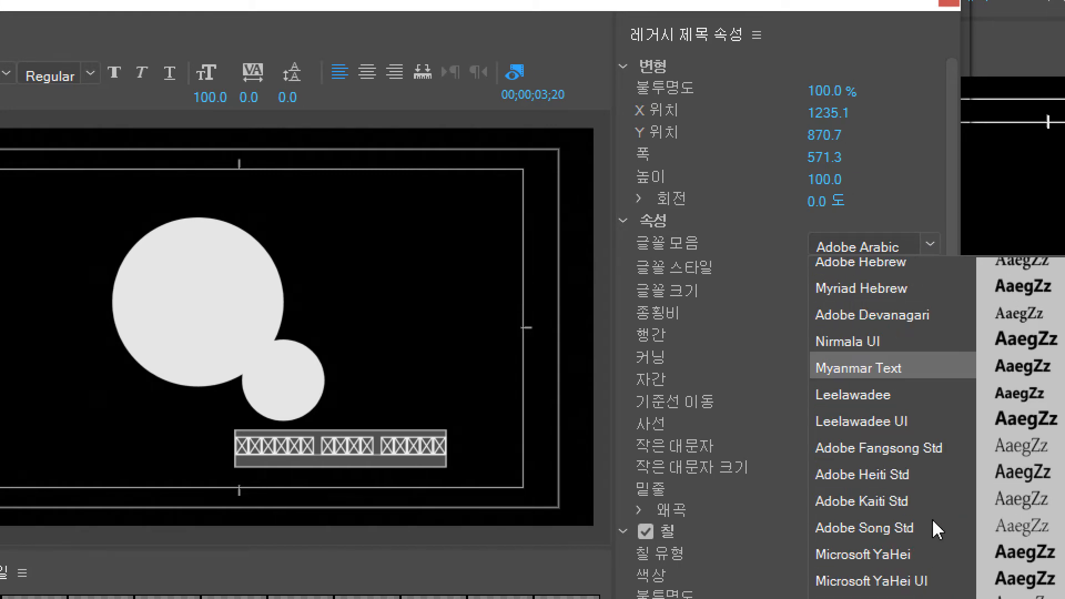
pyautogui.scroll(10, 899, 399)
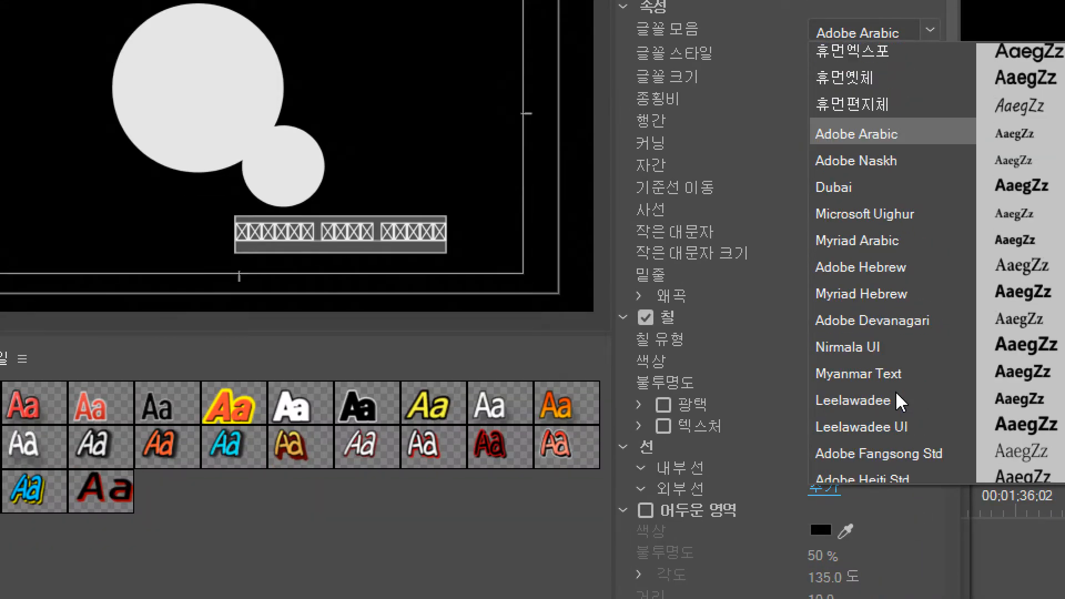
pyautogui.scroll(5, 895, 324)
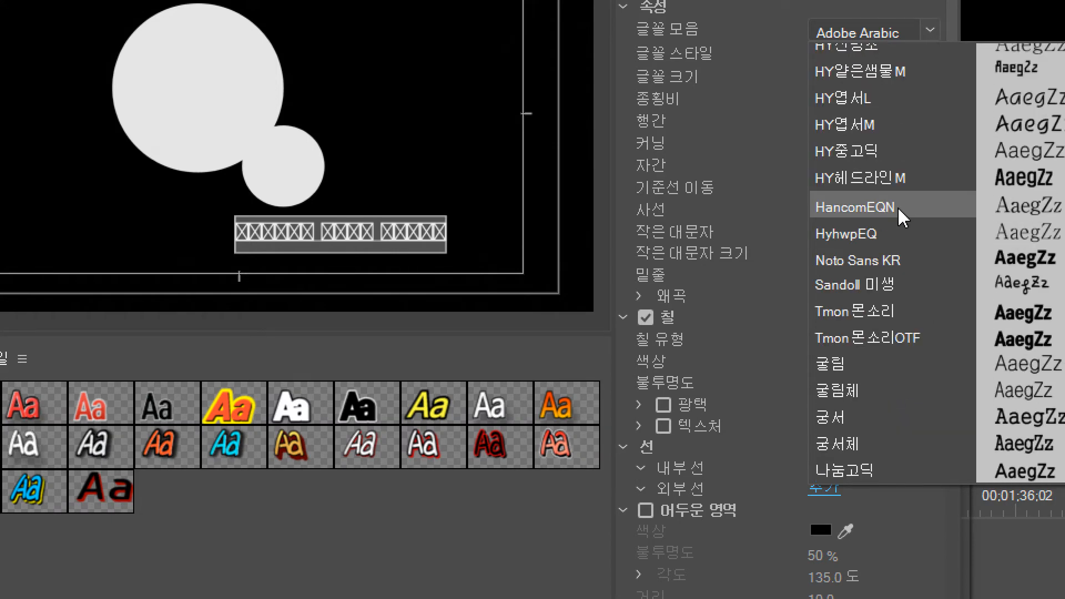
pyautogui.click(899, 261)
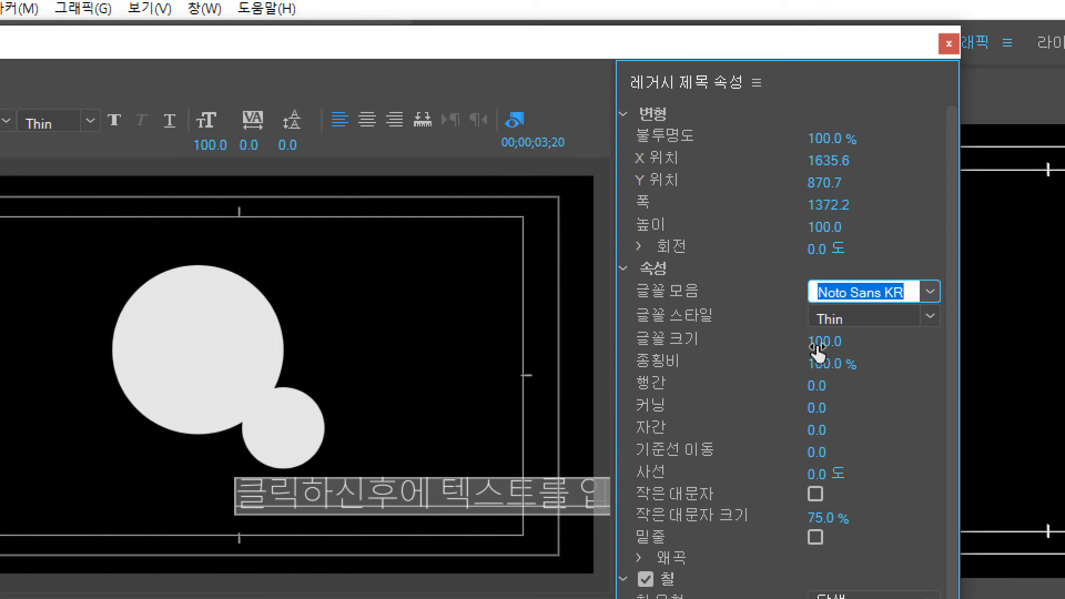
# Step: Try the Black font style on the text, settle on Regular, and reduce the font size (글꼴 크기) to 50
pyautogui.click(930, 316)
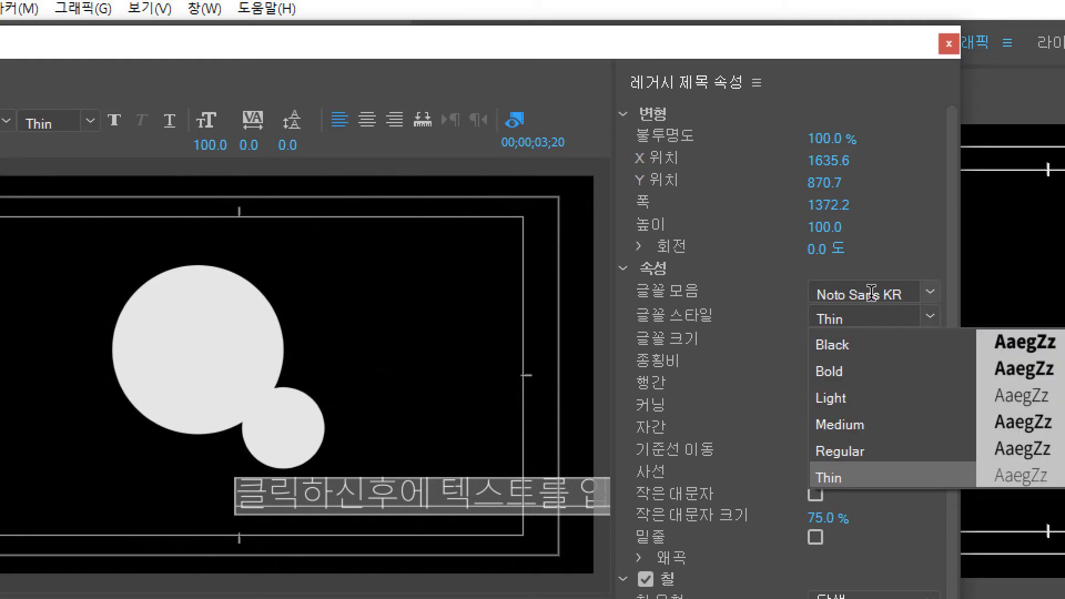
pyautogui.click(850, 350)
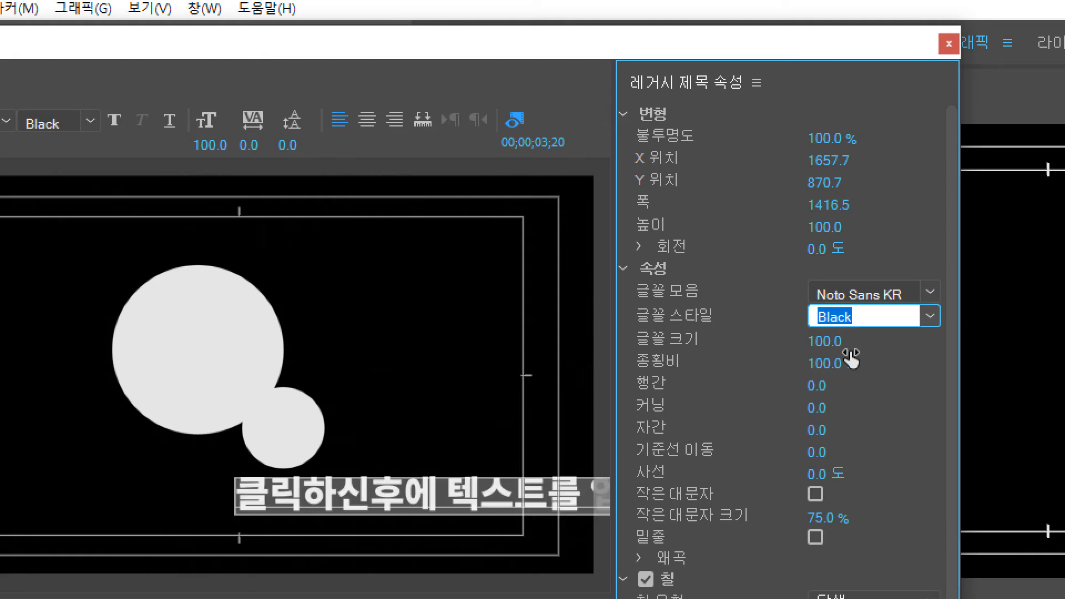
pyautogui.click(928, 316)
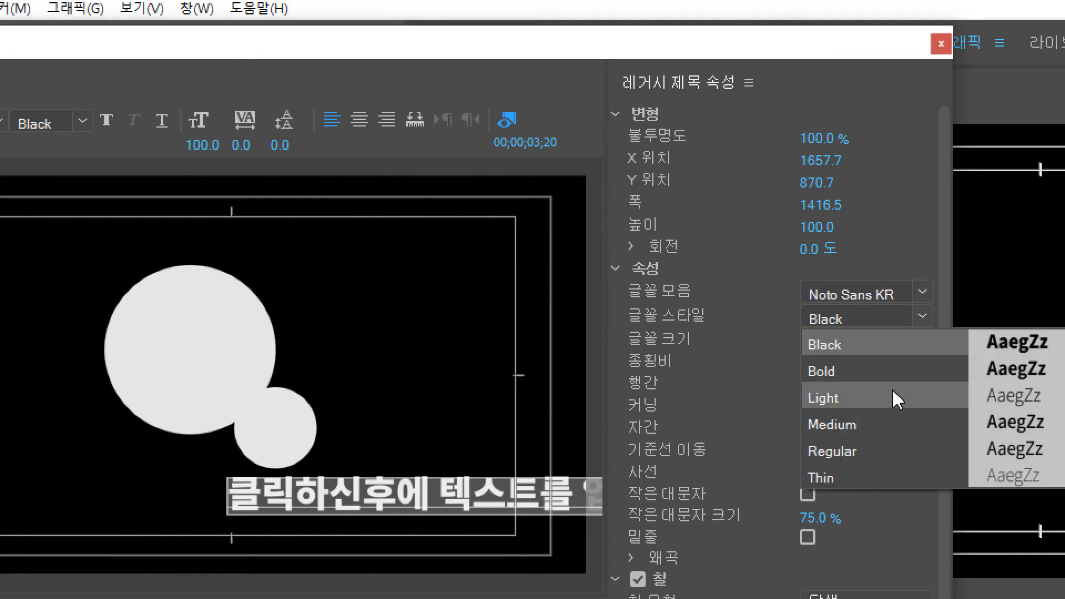
pyautogui.click(875, 453)
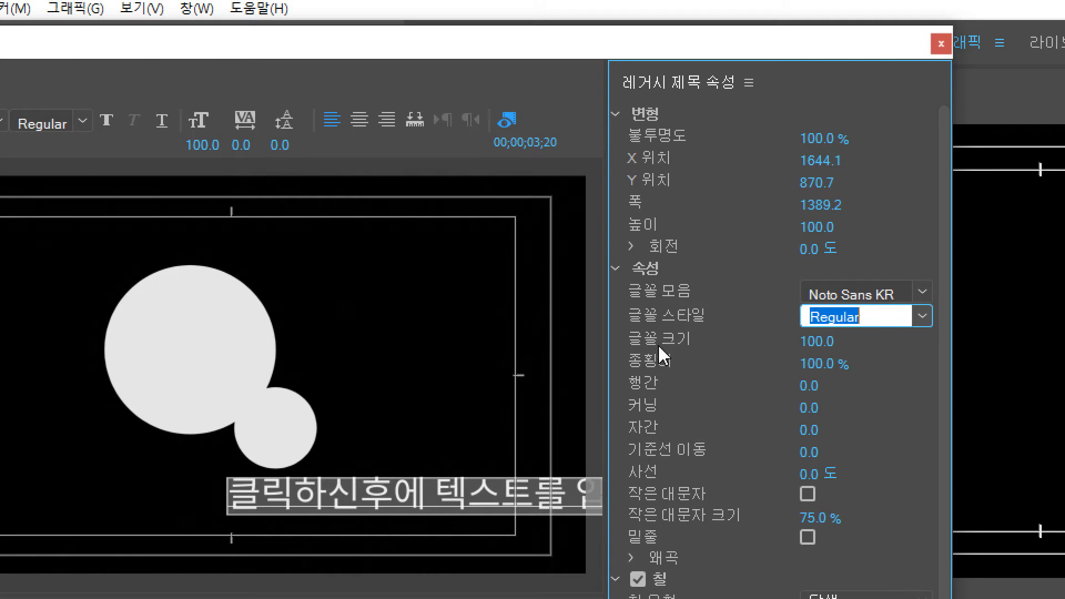
pyautogui.click(803, 341)
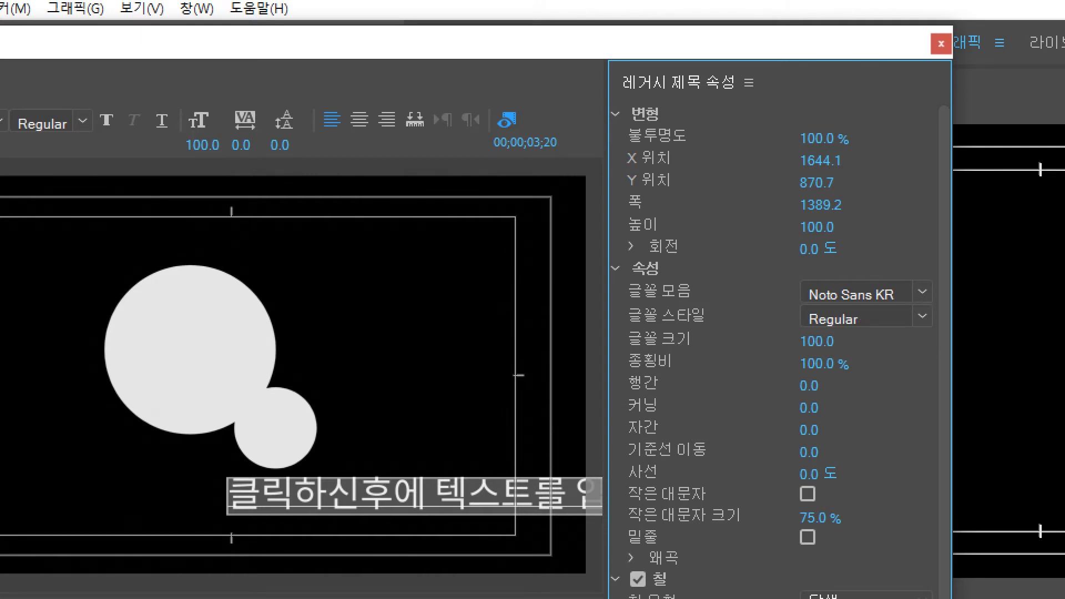
pyautogui.moveTo(802, 341); pyautogui.dragTo(775, 342)
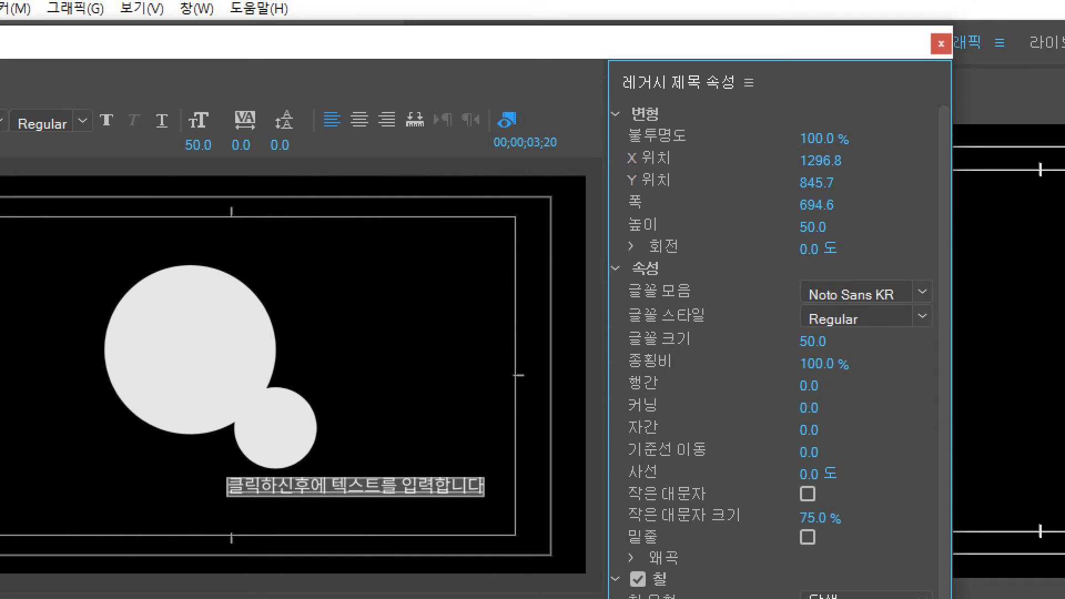
# Step: Try text aspect ratios (종횡비) of 73% and 126%, and reset the value to 100%
pyautogui.moveTo(821, 364); pyautogui.dragTo(806, 364)
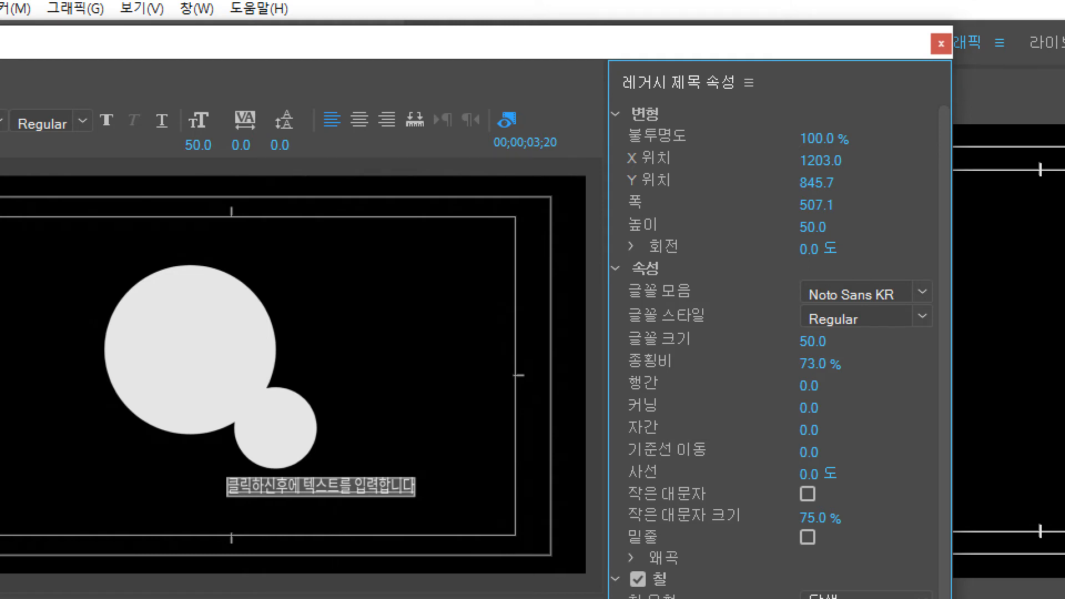
pyautogui.moveTo(807, 364); pyautogui.dragTo(850, 364)
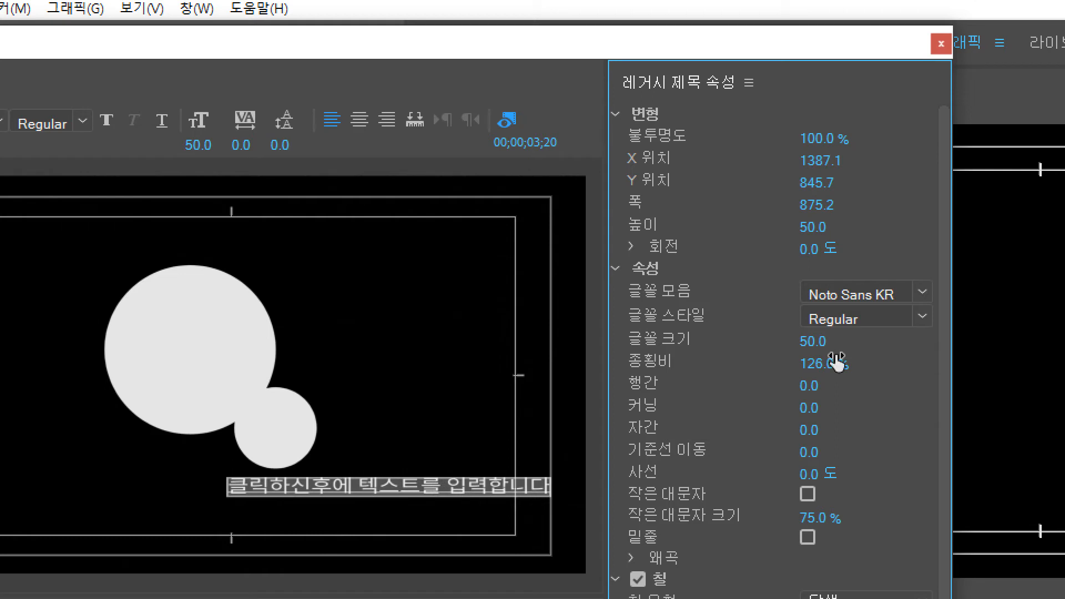
pyautogui.click(818, 365)
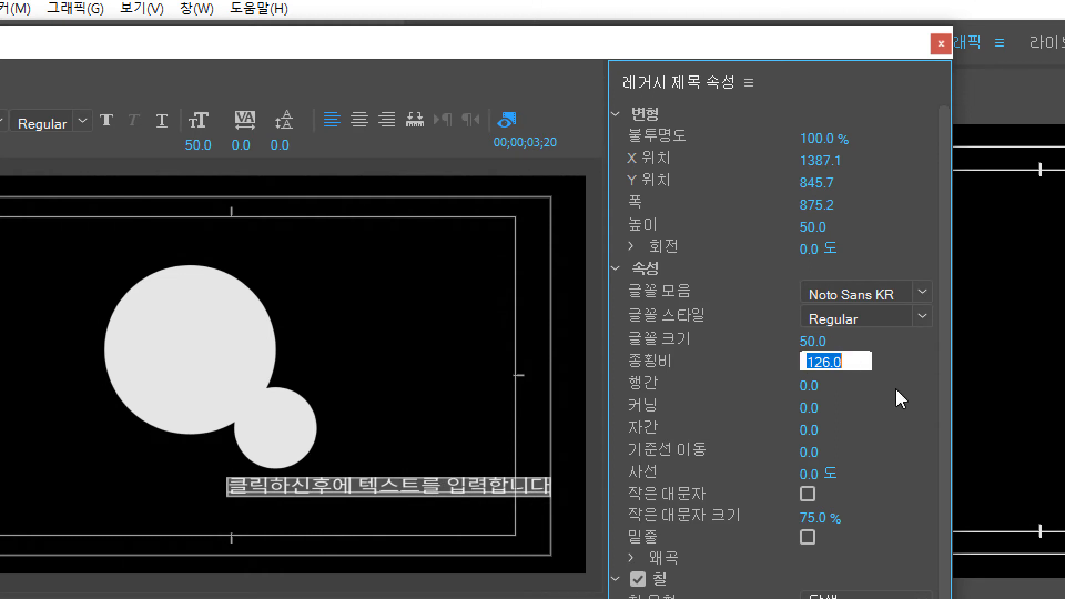
pyautogui.write('100')
pyautogui.press('Return')
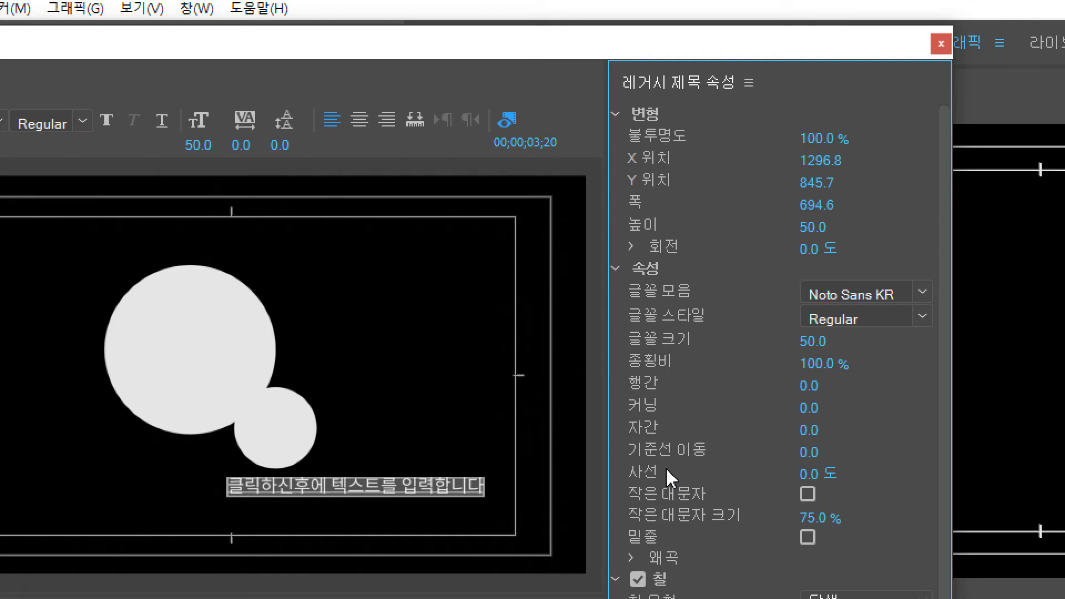
# Step: Try slanting the text (사선) by 25 and 15 degrees, and reset the slant to 0
pyautogui.click(809, 475)
pyautogui.write('8')
pyautogui.press('Return')
pyautogui.moveTo(809, 475); pyautogui.dragTo(828, 474)
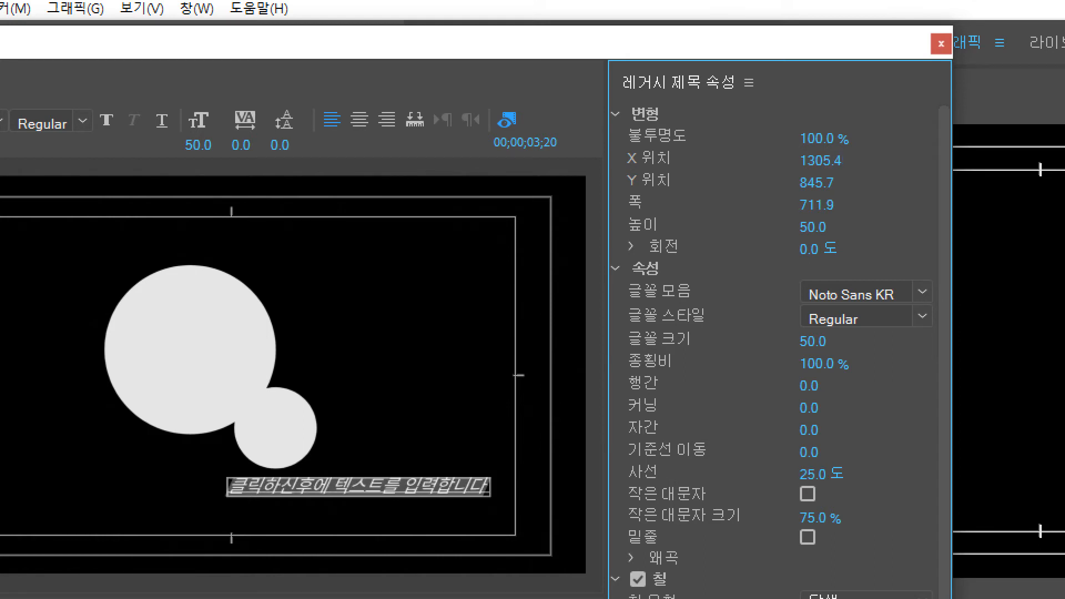
pyautogui.moveTo(828, 475)
pyautogui.mouseDown()
pyautogui.moveTo(754, 474)
pyautogui.moveTo(817, 475)
pyautogui.mouseUp()
pyautogui.click(814, 477)
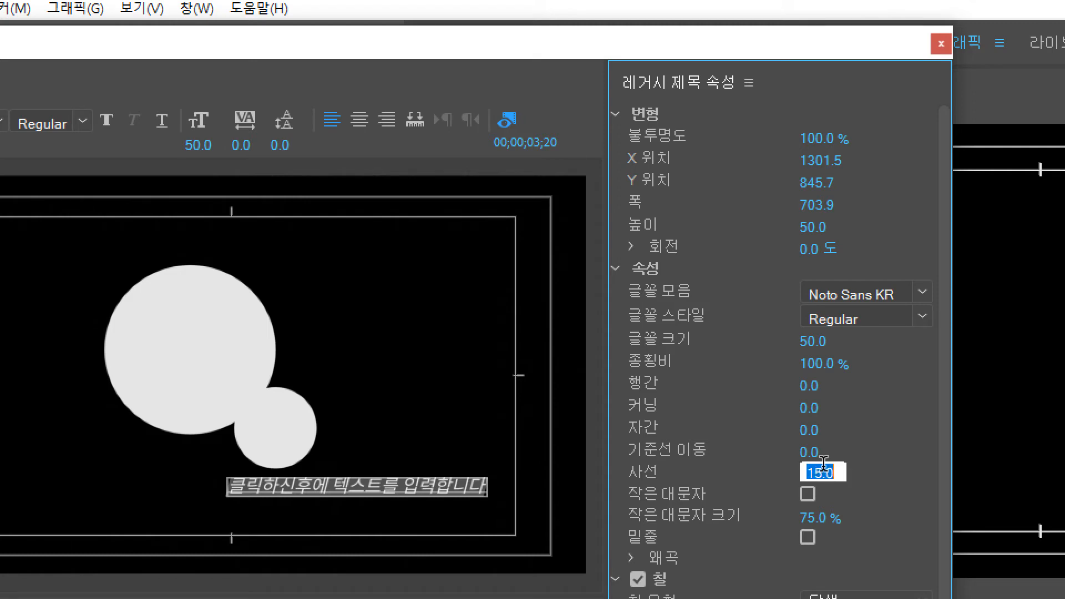
pyautogui.write('0')
pyautogui.press('Return')
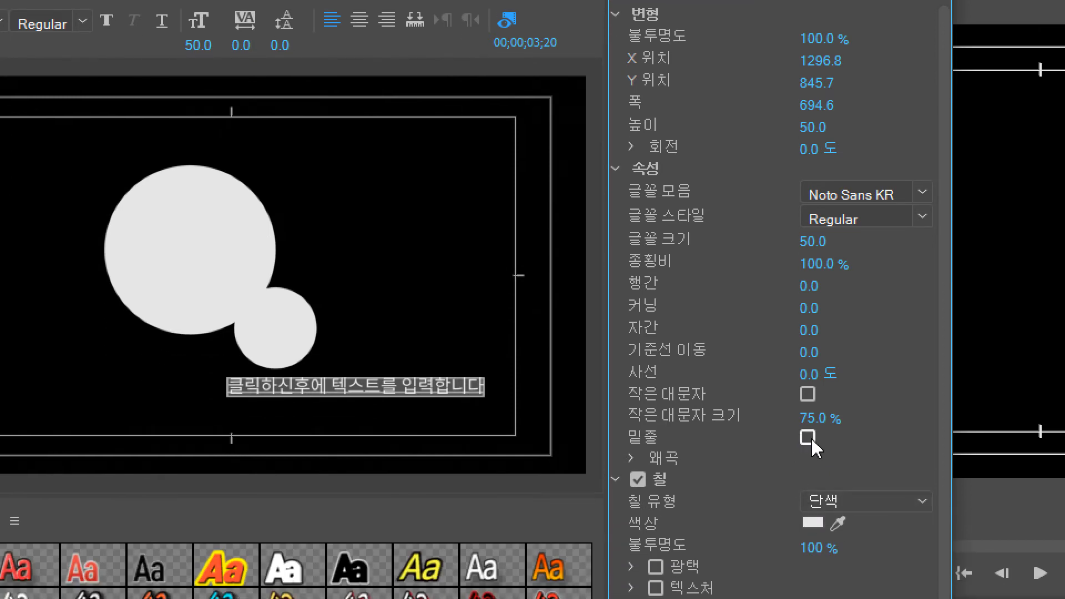
# Step: Toggle the text's underline (밑줄) on and off several times, leaving it off
pyautogui.click(809, 438)
pyautogui.click(809, 438)
pyautogui.click(809, 438)
pyautogui.click(808, 438)
pyautogui.click(809, 438)
pyautogui.click(809, 439)
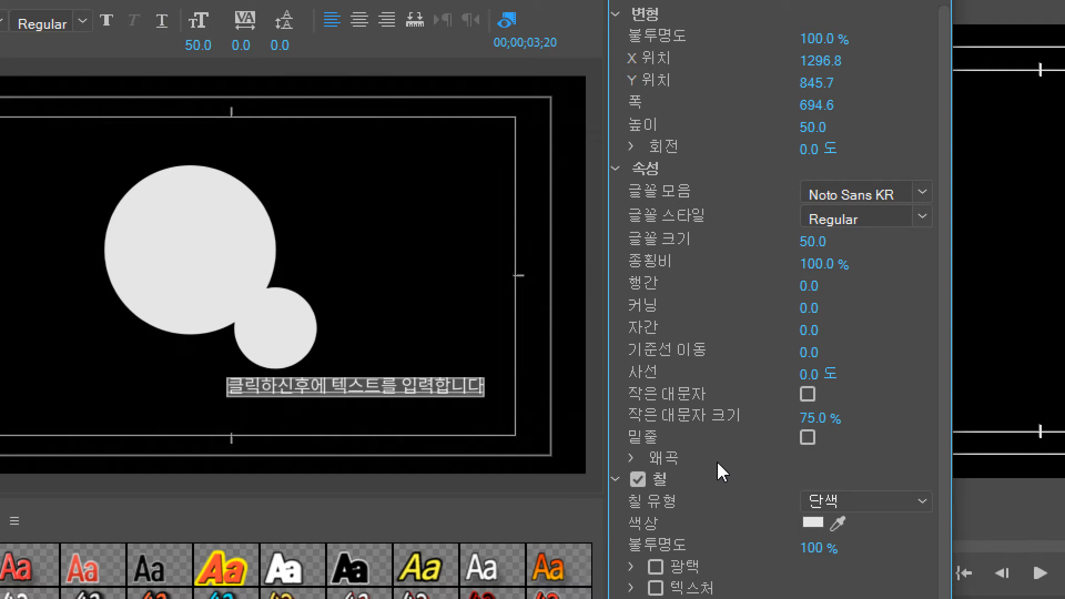
# Step: Try the X distortion (왜곡) on the text, reset it to 0%, and collapse the distortion settings
pyautogui.click(632, 459)
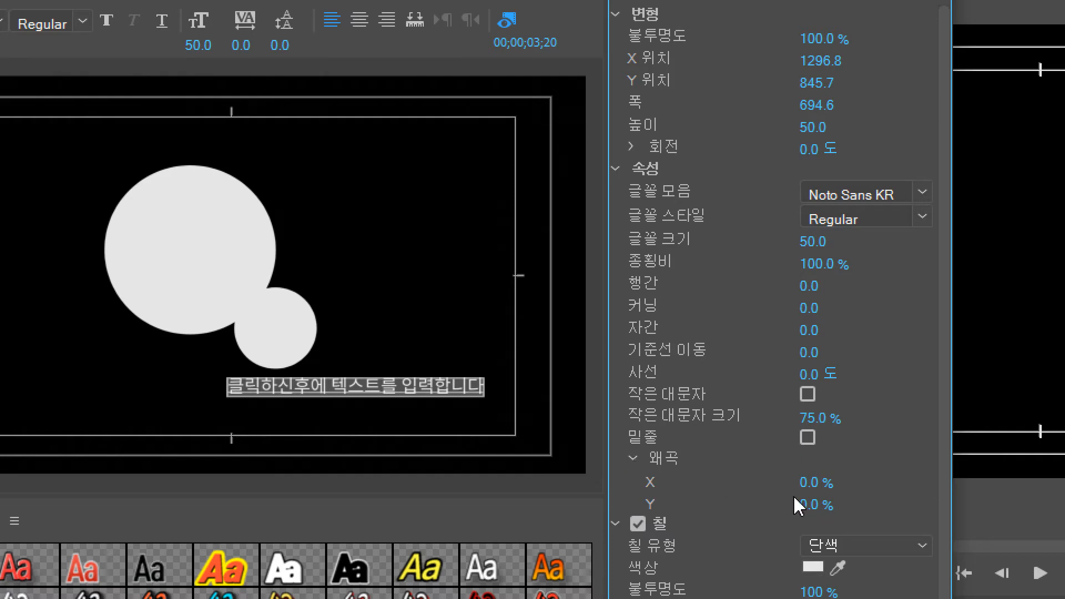
pyautogui.moveTo(801, 483)
pyautogui.mouseDown()
pyautogui.moveTo(846, 482)
pyautogui.moveTo(745, 482)
pyautogui.moveTo(851, 482)
pyautogui.moveTo(763, 482)
pyautogui.moveTo(801, 482)
pyautogui.mouseUp()
pyautogui.click(826, 471)
pyautogui.write('0')
pyautogui.press('Return')
pyautogui.click(633, 458)
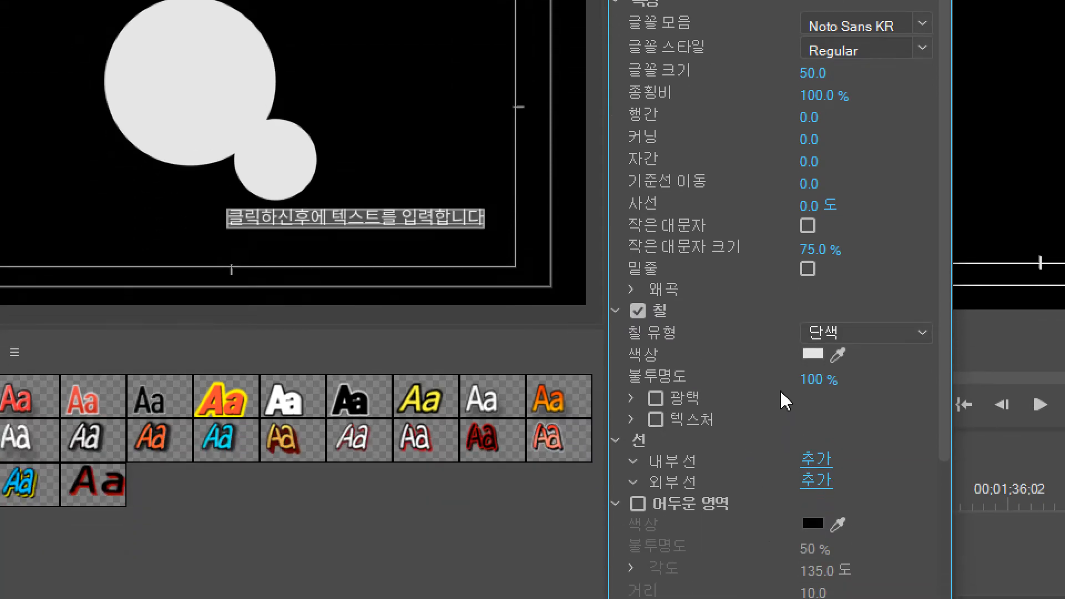
# Step: Set the text's fill color to red F73C3C and increase its font size to 115
pyautogui.click(813, 355)
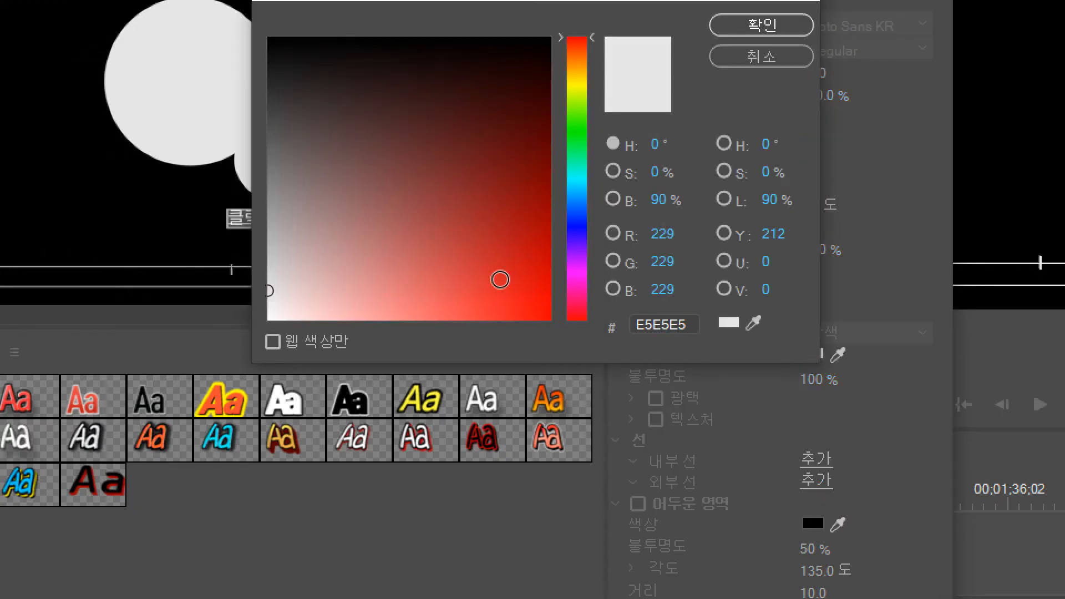
pyautogui.click(500, 280)
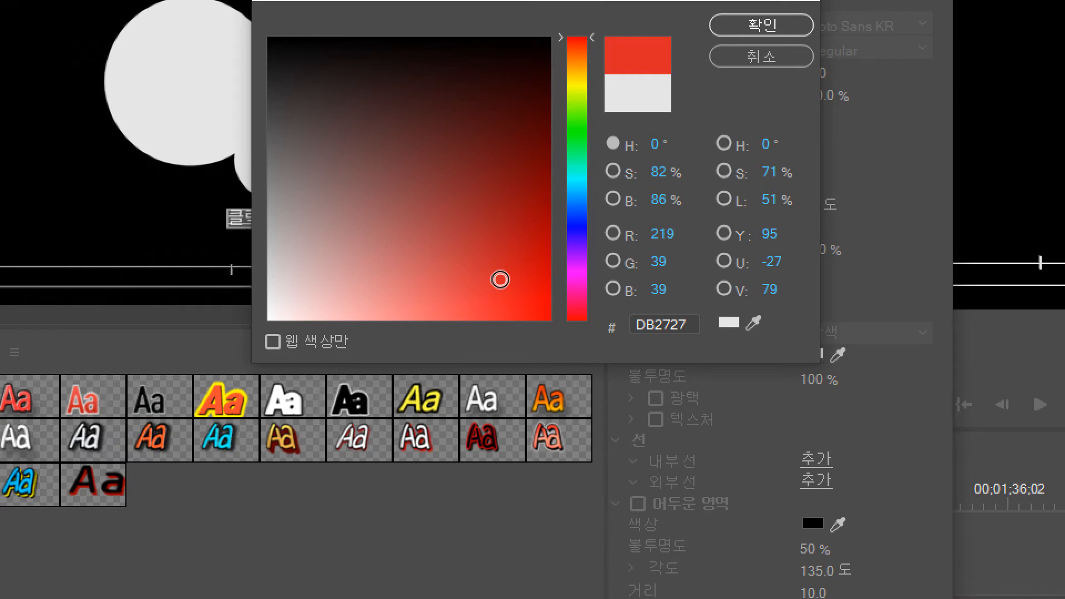
pyautogui.click(482, 312)
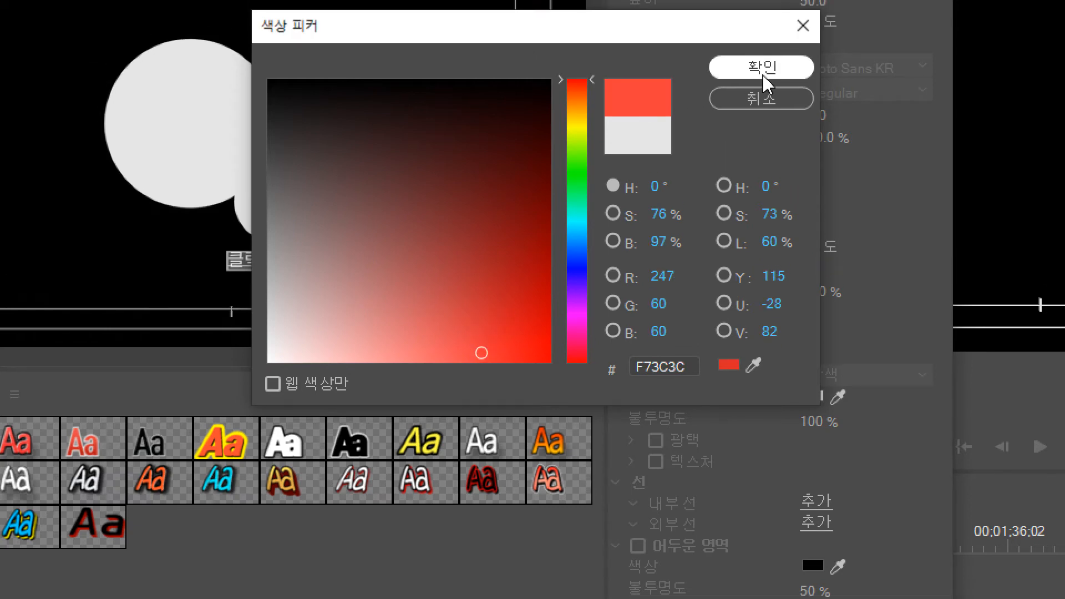
pyautogui.click(763, 76)
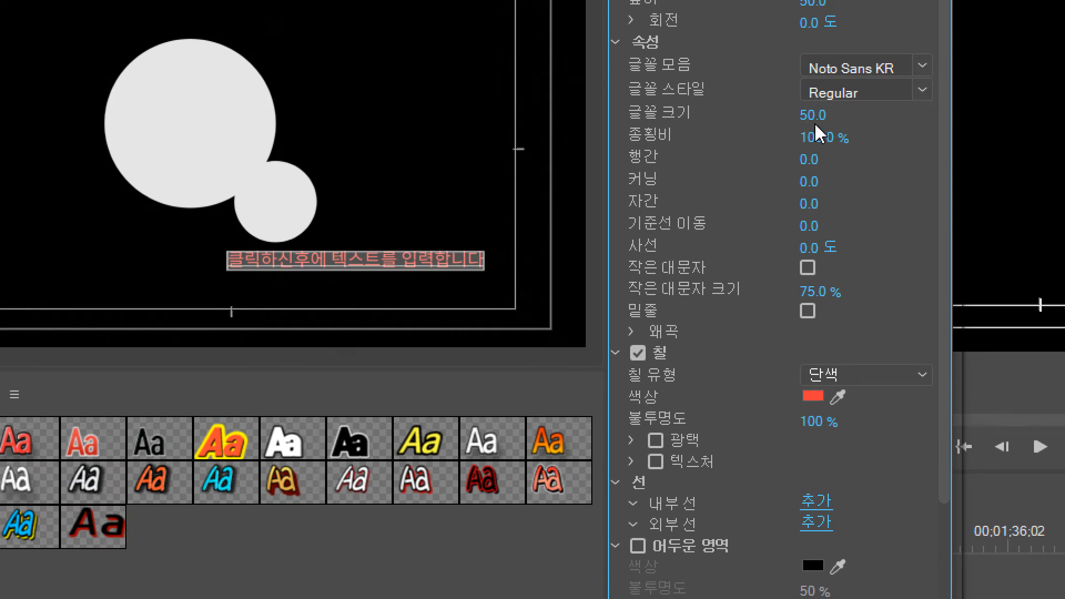
pyautogui.moveTo(809, 119); pyautogui.dragTo(880, 119)
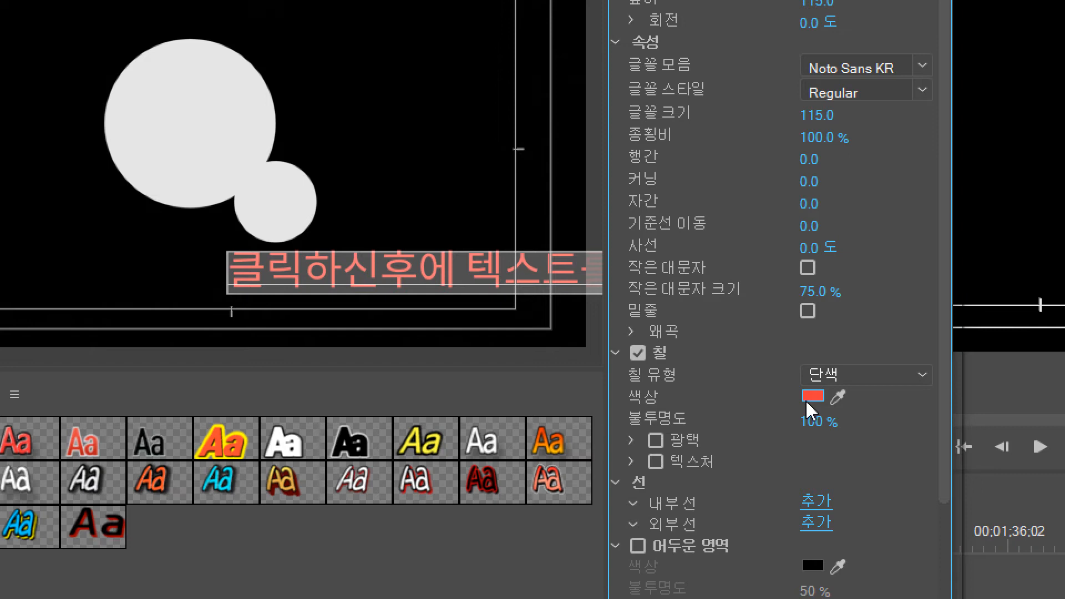
# Step: Change the text's fill type to linear gradient (선형 그라디언트) and set the second color stop to yellow
pyautogui.click(923, 379)
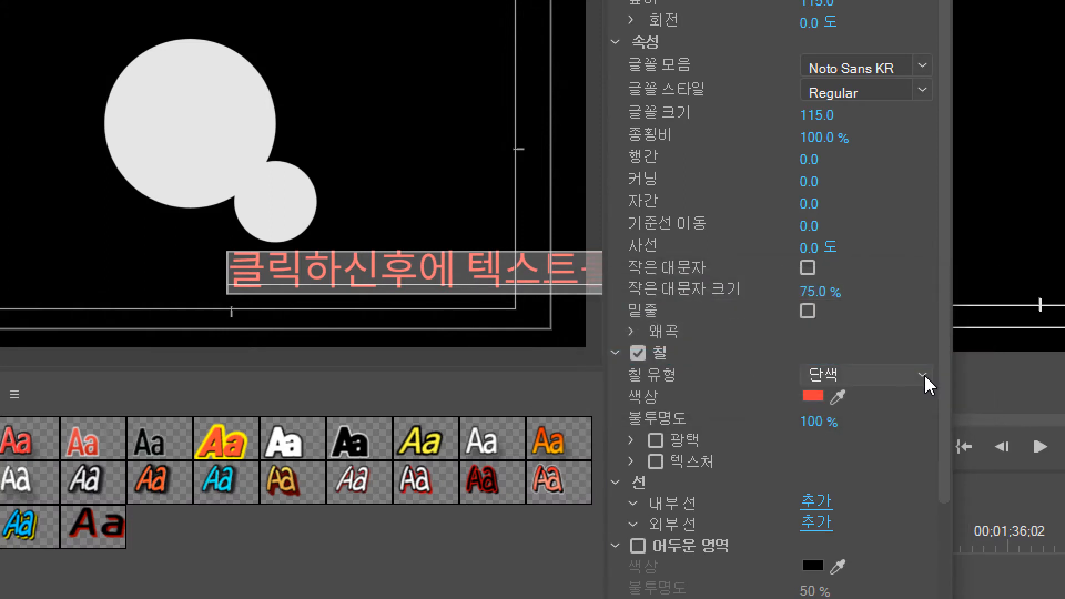
pyautogui.click(925, 378)
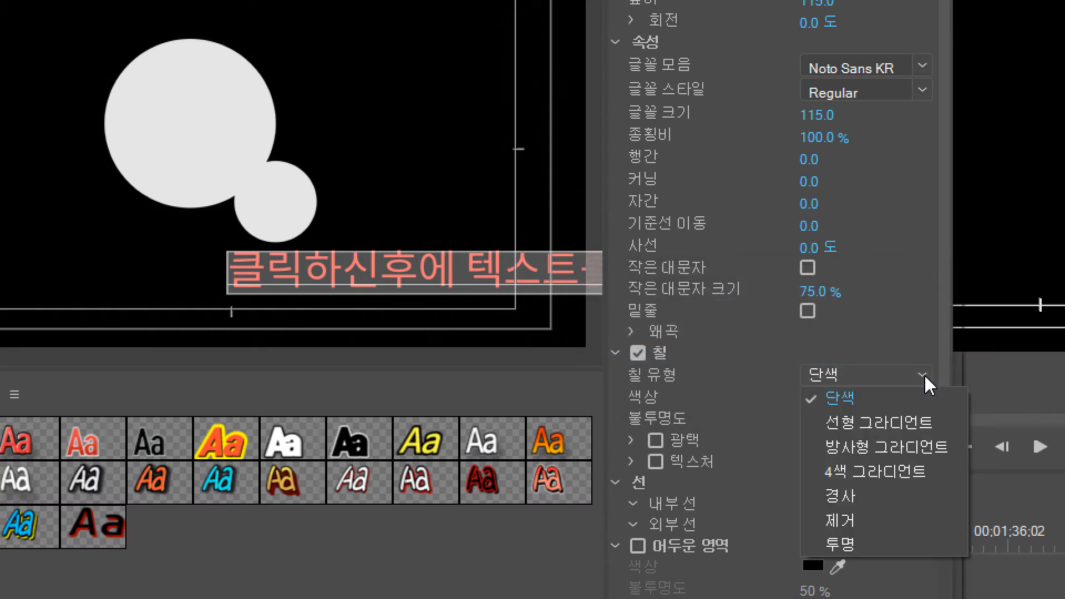
pyautogui.click(904, 427)
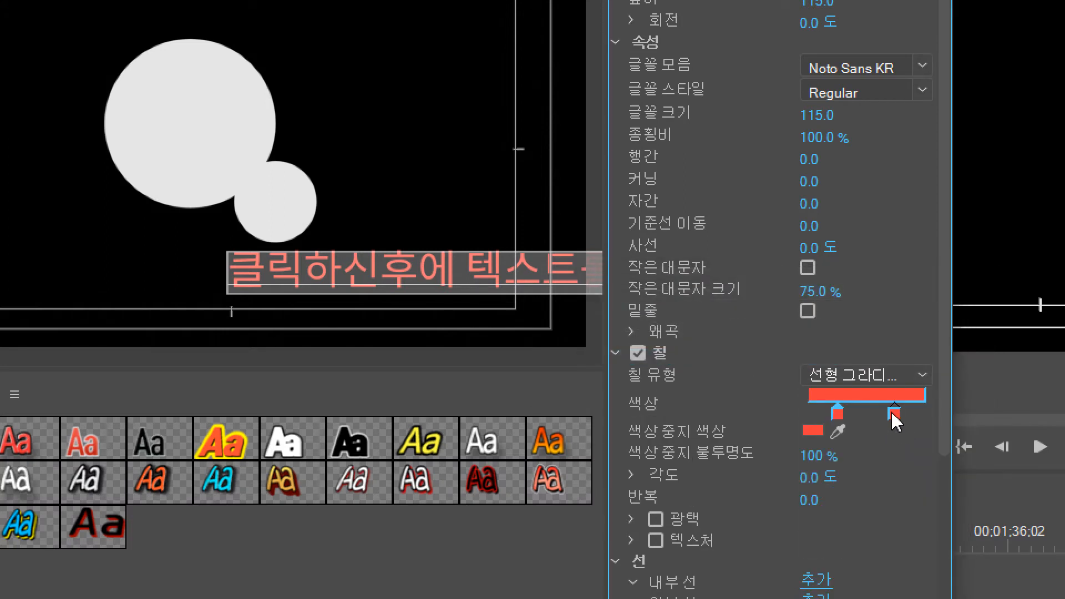
pyautogui.doubleClick(894, 414)
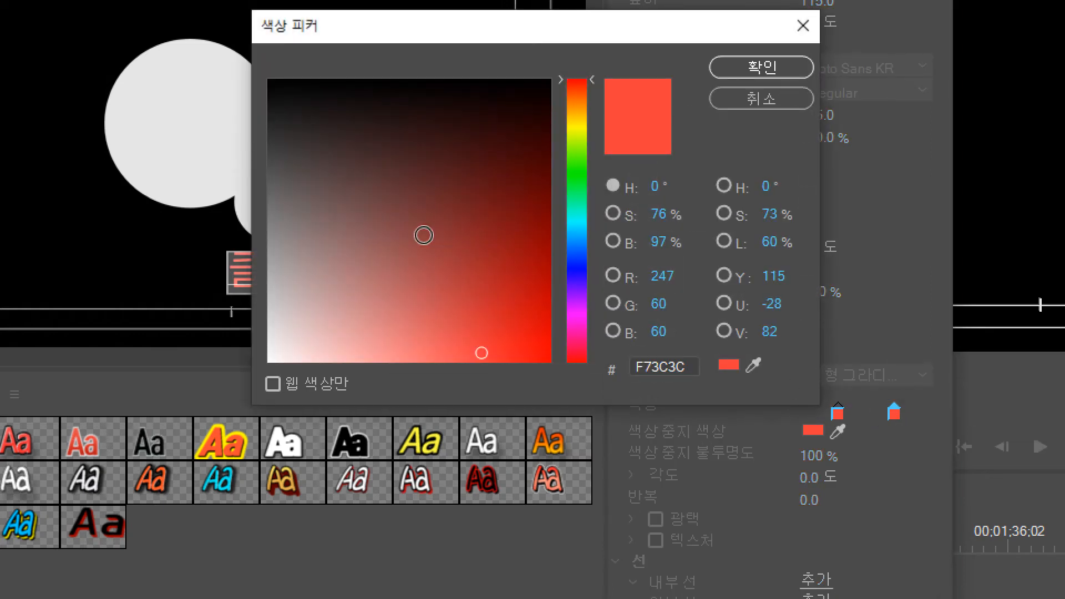
pyautogui.moveTo(307, 166); pyautogui.dragTo(307, 149)
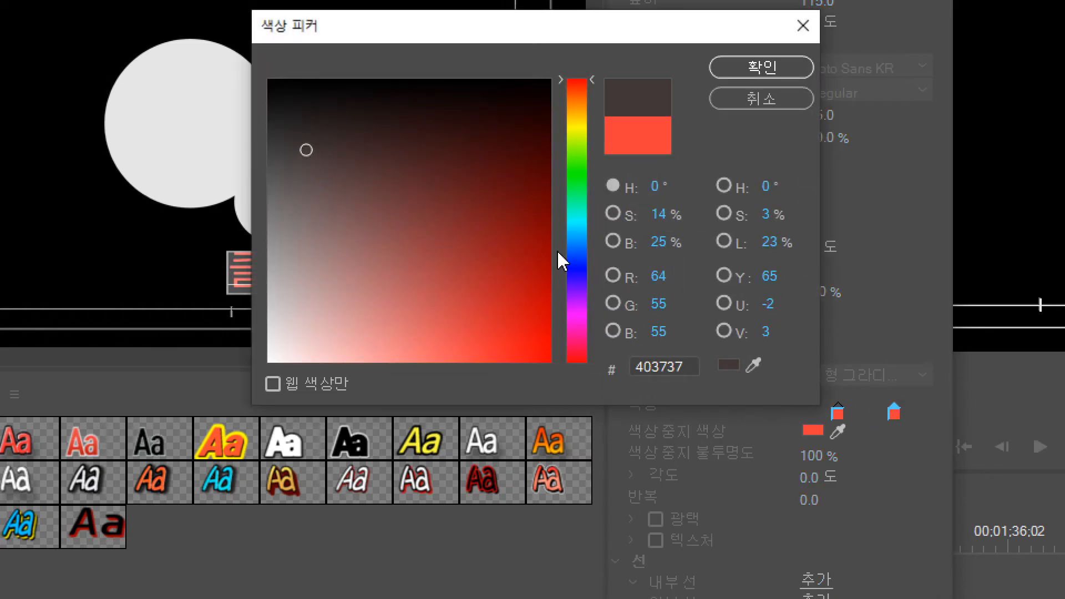
pyautogui.moveTo(576, 266); pyautogui.dragTo(583, 136)
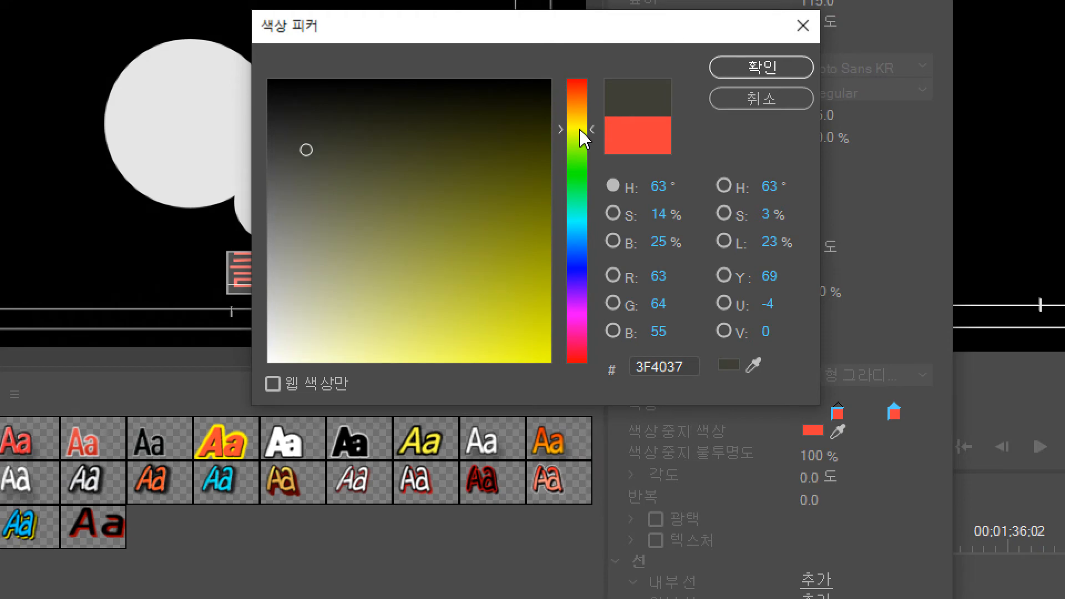
pyautogui.click(502, 350)
pyautogui.click(733, 71)
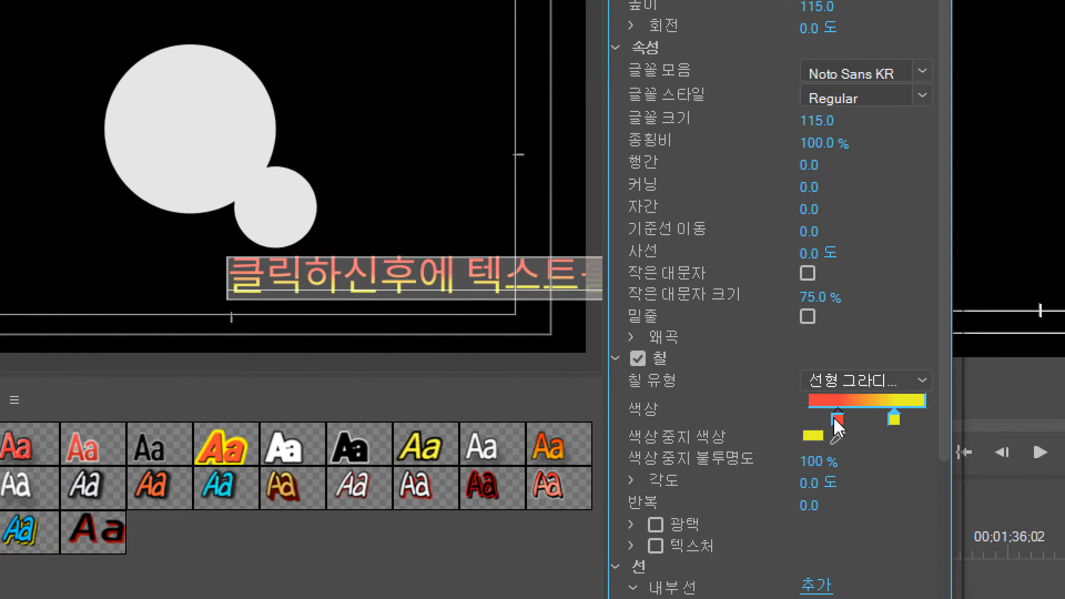
# Step: Try a gradient angle (각도) of 90 degrees on the text fill, and reset the angle to 0
pyautogui.click(816, 482)
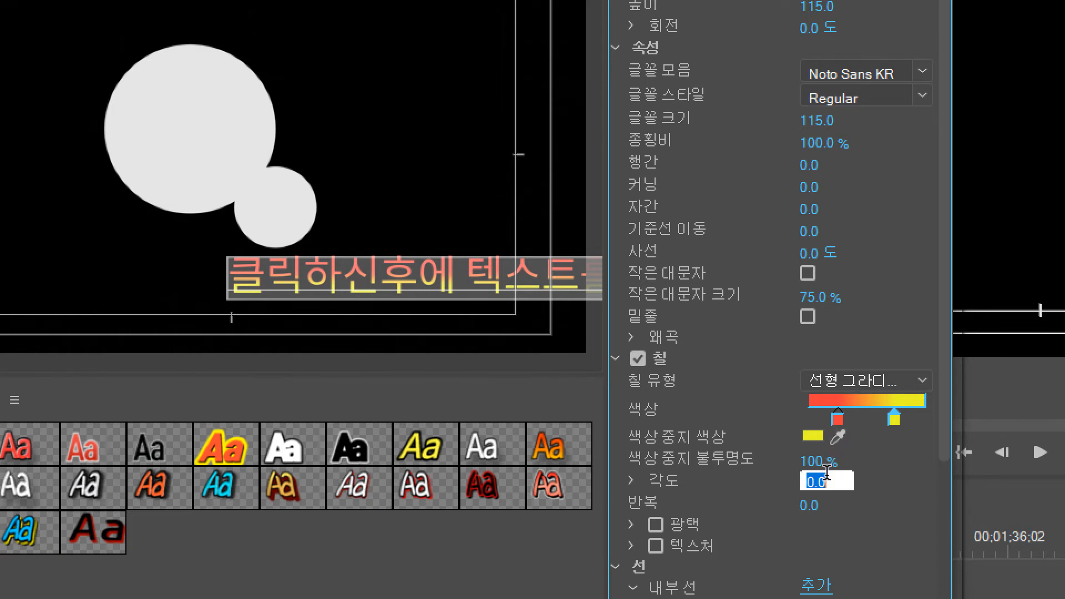
pyautogui.write('90')
pyautogui.press('Return')
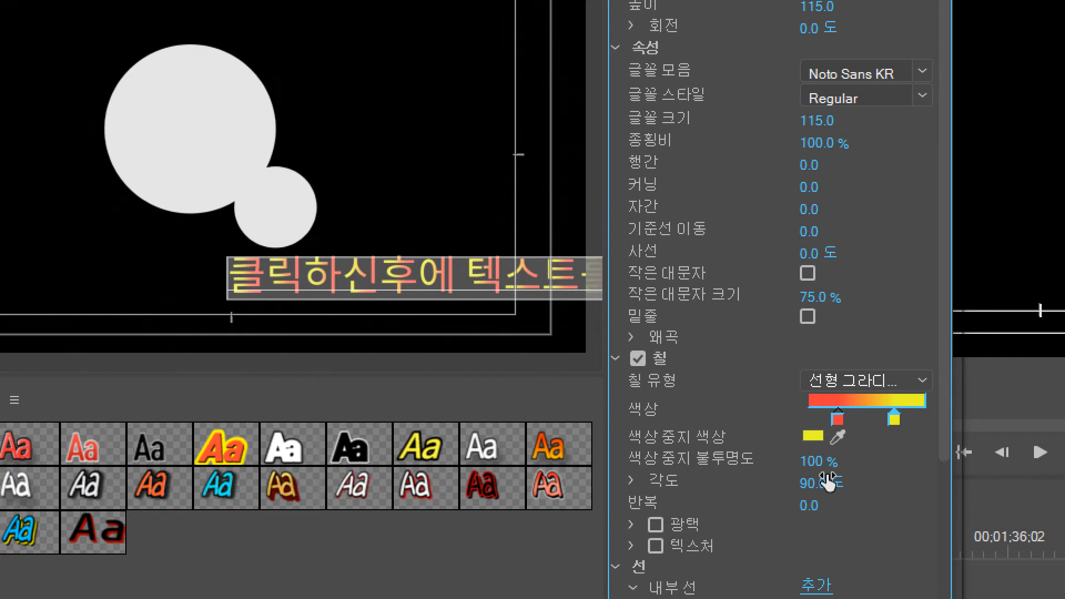
pyautogui.click(827, 482)
pyautogui.write('0')
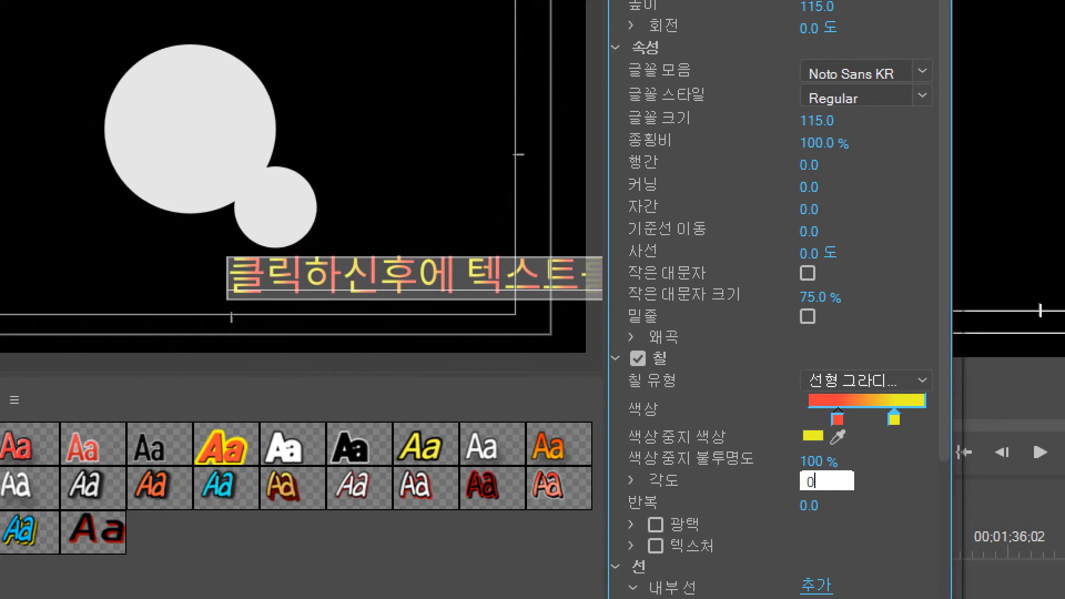
pyautogui.press('Return')
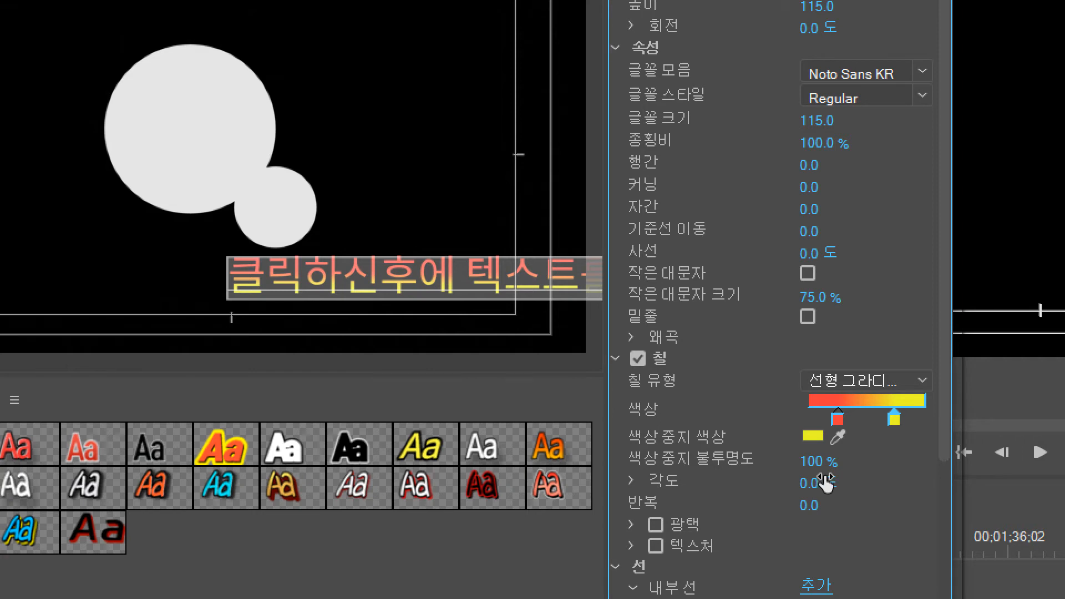
# Step: Try gradient repeat (반복) values of 2, 7 and 1 on the text fill, and reset the value to 0
pyautogui.moveTo(809, 505); pyautogui.dragTo(815, 506)
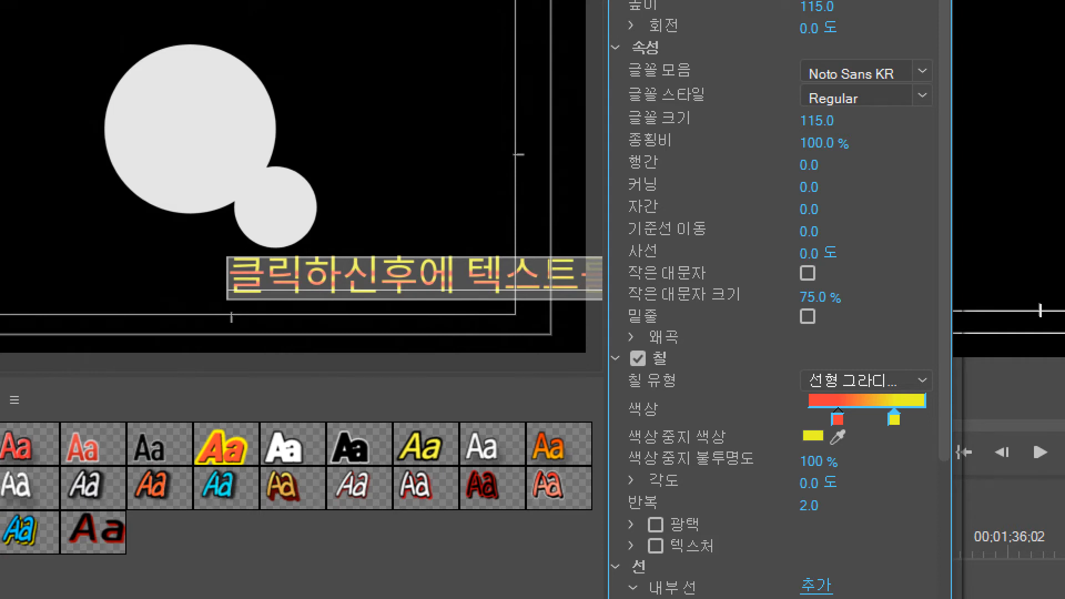
pyautogui.moveTo(814, 505); pyautogui.dragTo(816, 506)
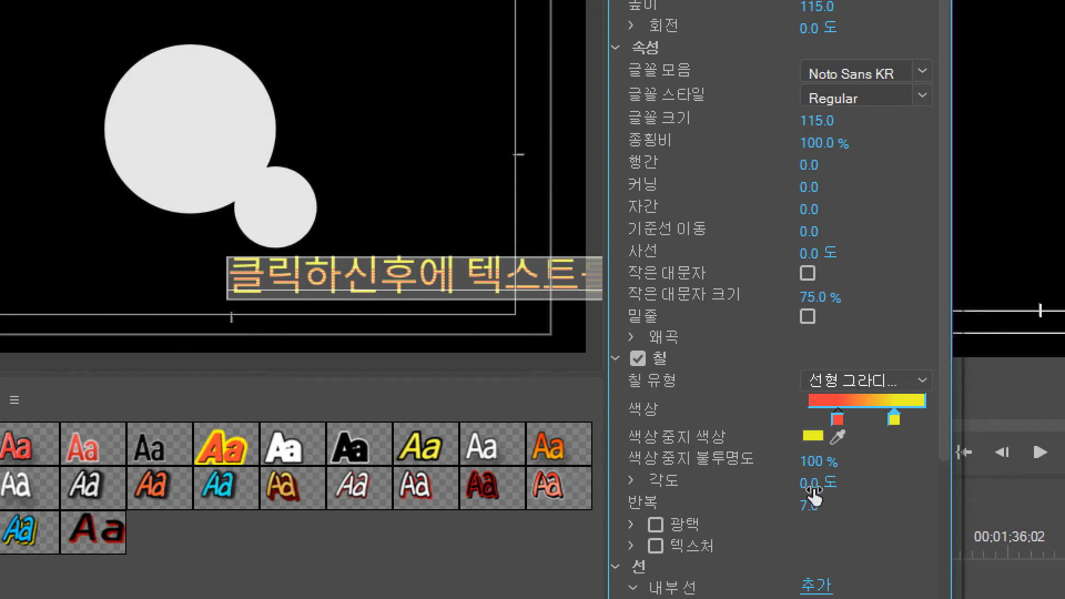
pyautogui.moveTo(816, 510); pyautogui.dragTo(816, 505)
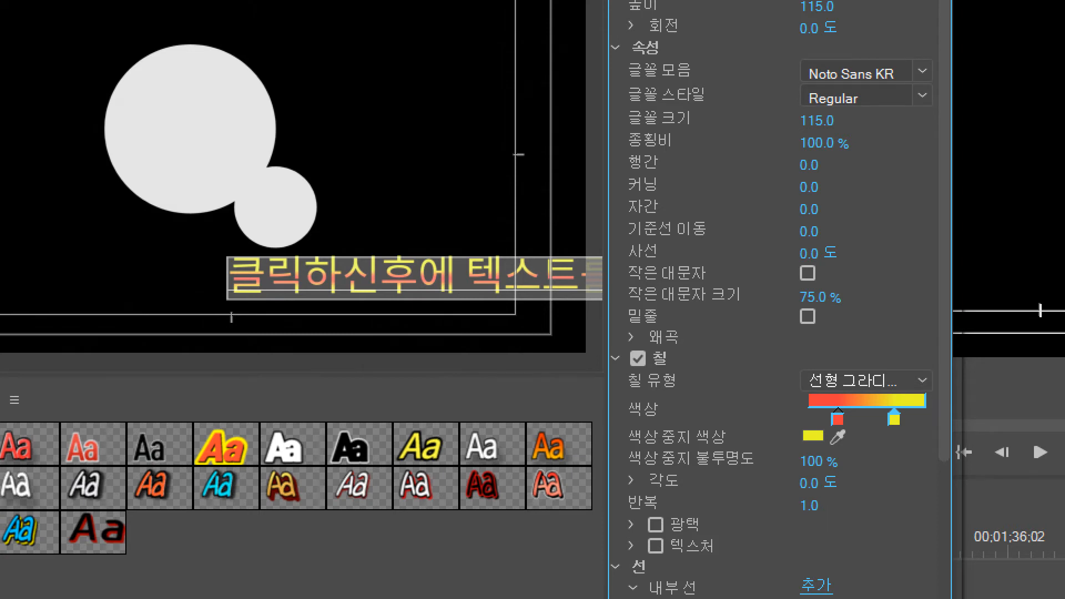
pyautogui.moveTo(809, 506)
pyautogui.mouseDown()
pyautogui.moveTo(777, 505)
pyautogui.moveTo(799, 488)
pyautogui.mouseUp()
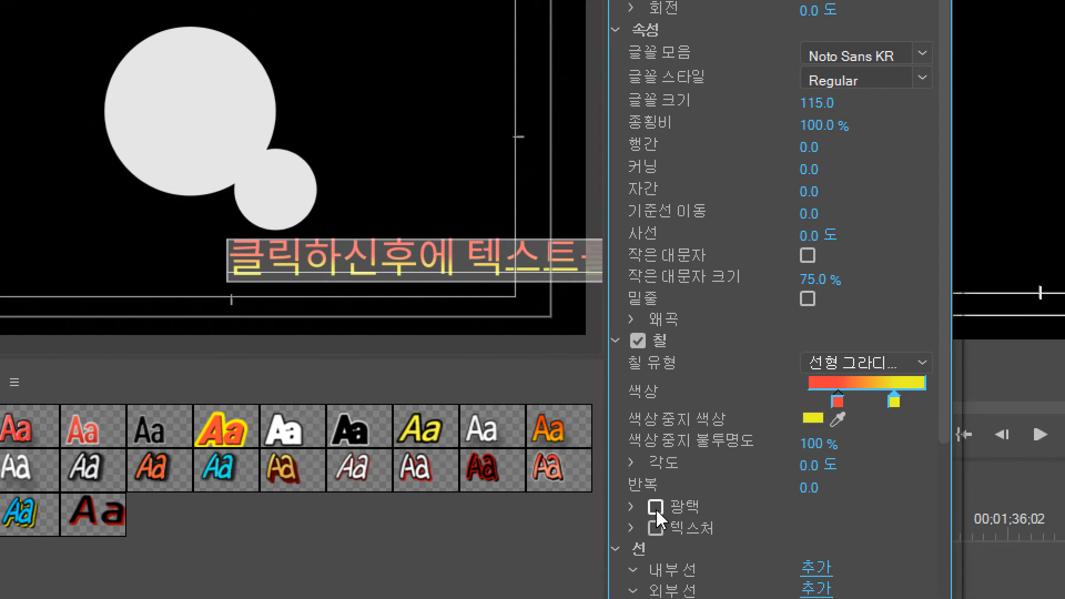
# Step: Toggle the text fill's sheen (광택) and texture (텍스처) options, leaving both off
pyautogui.click(655, 507)
pyautogui.click(656, 506)
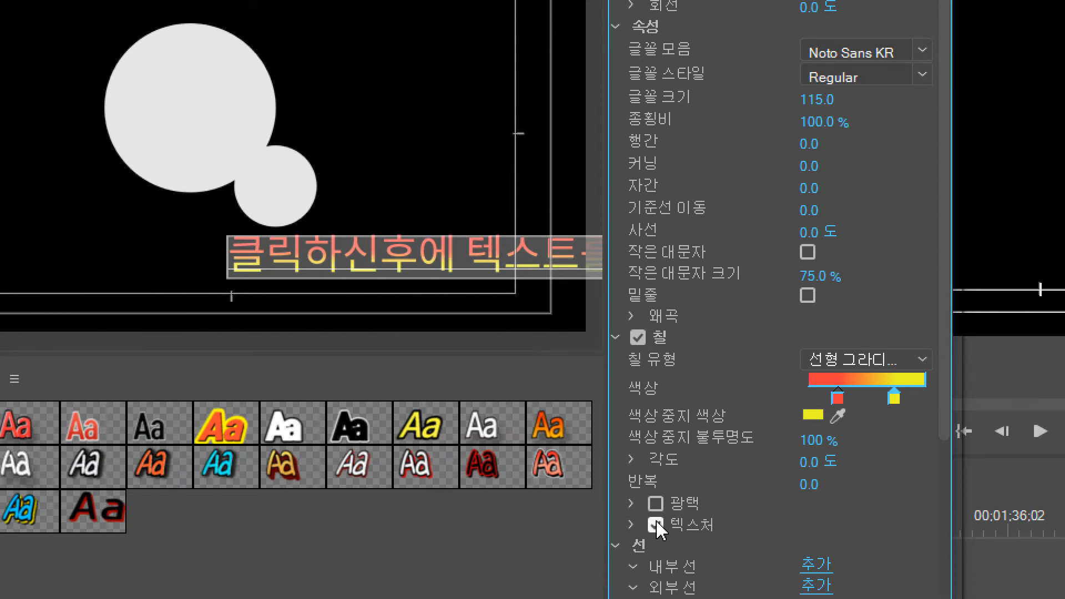
pyautogui.click(655, 504)
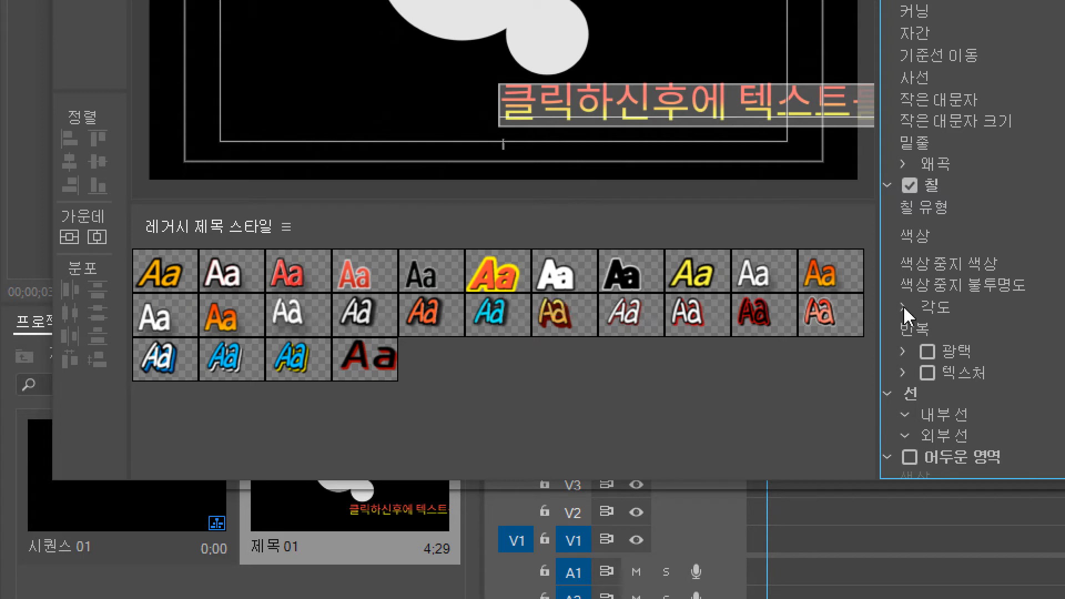
# Step: Apply the orange gradient legacy title style to the text, and collapse the fill and existing outer stroke (외부 선) settings
pyautogui.click(824, 278)
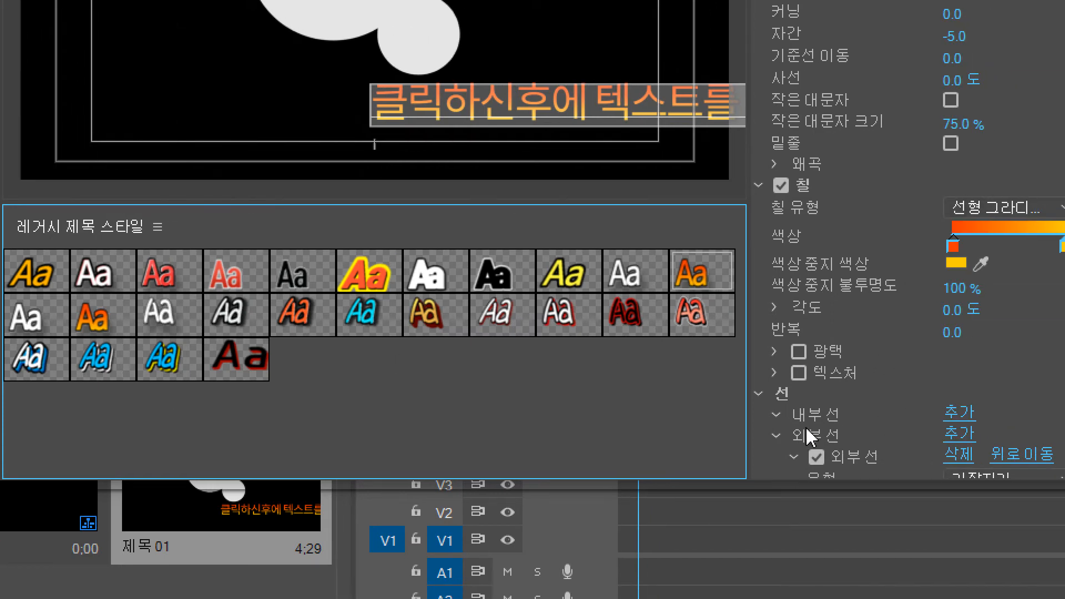
pyautogui.click(760, 191)
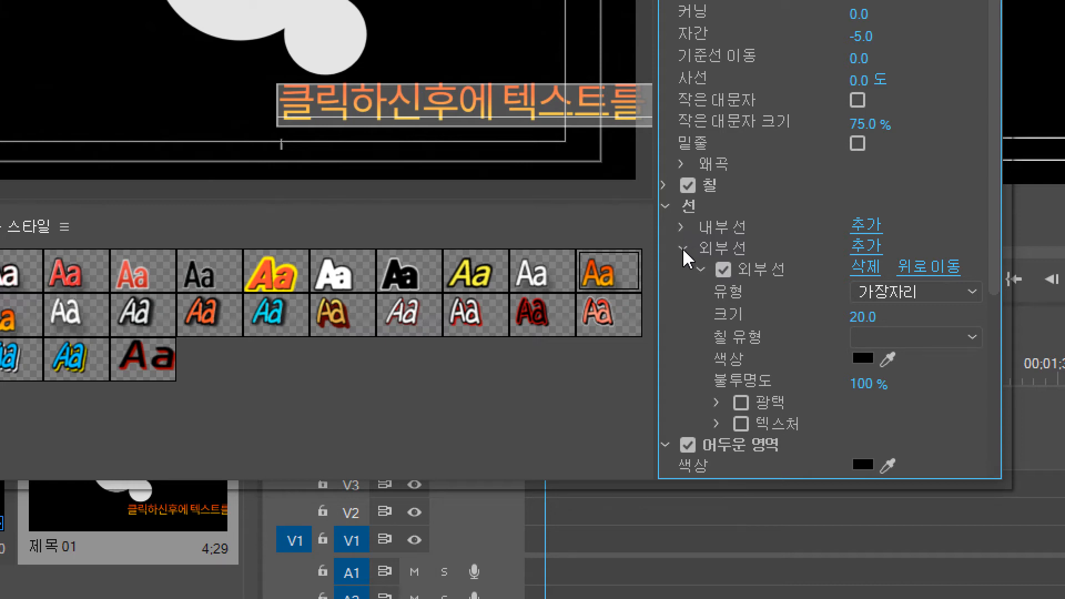
pyautogui.click(685, 249)
pyautogui.click(683, 249)
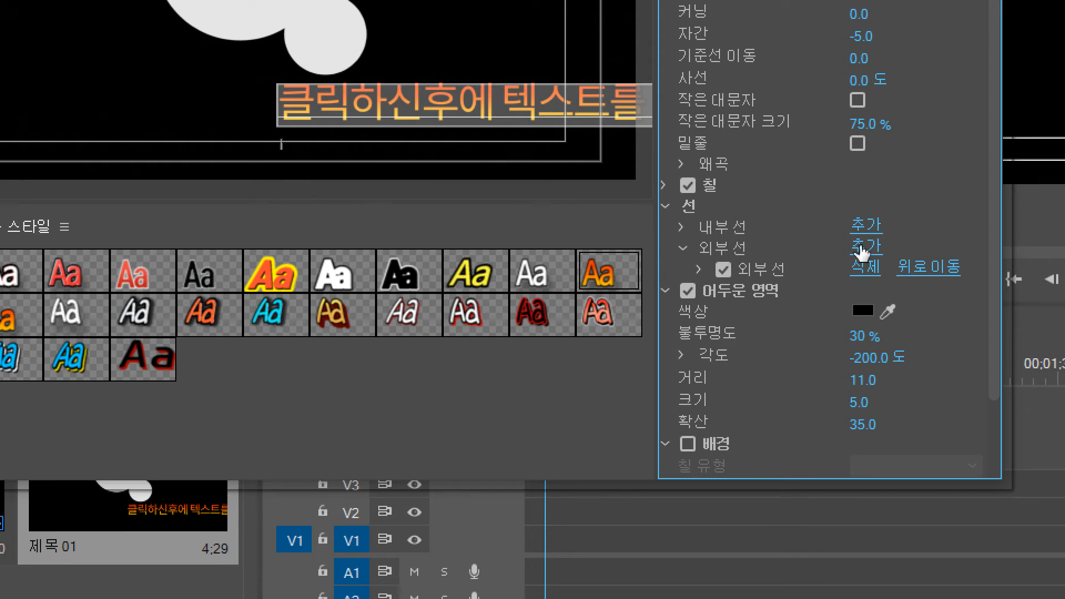
# Step: Add three more outer strokes (외부 선) to the text and collapse the settings of each
pyautogui.click(862, 247)
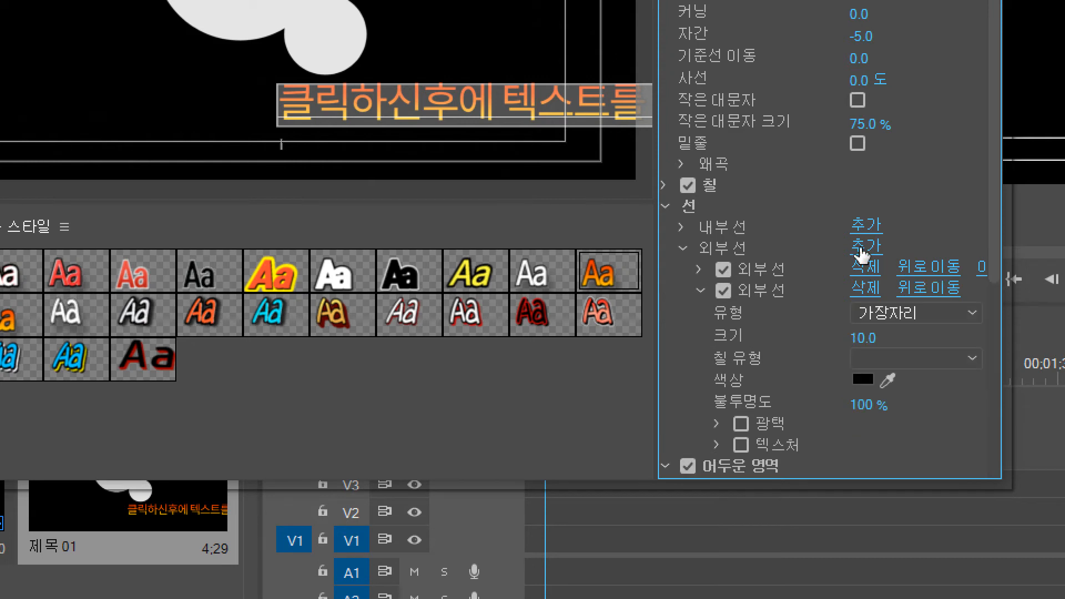
pyautogui.click(861, 247)
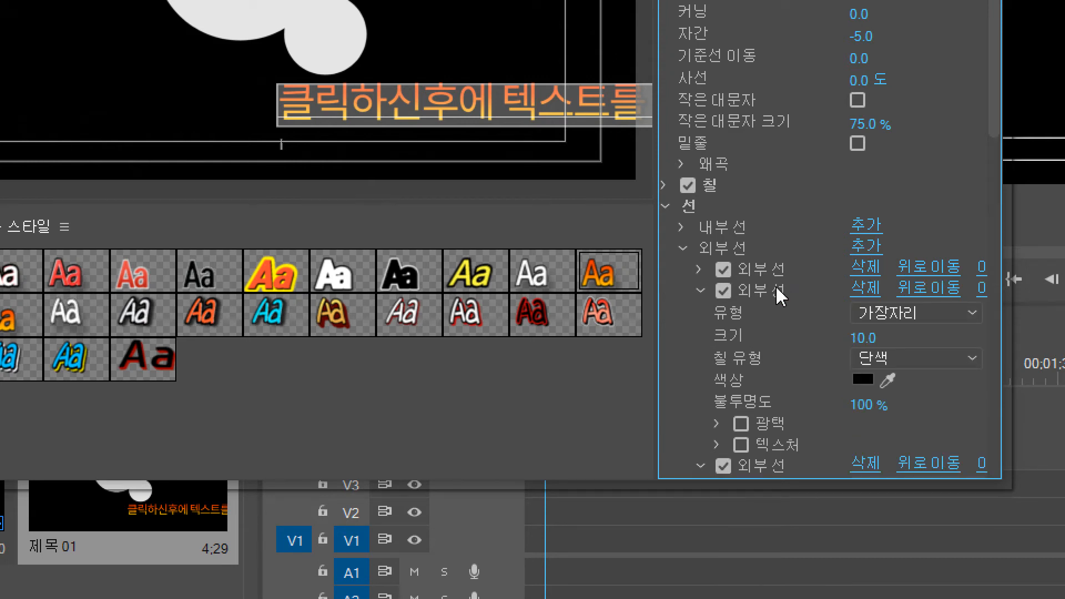
pyautogui.click(701, 291)
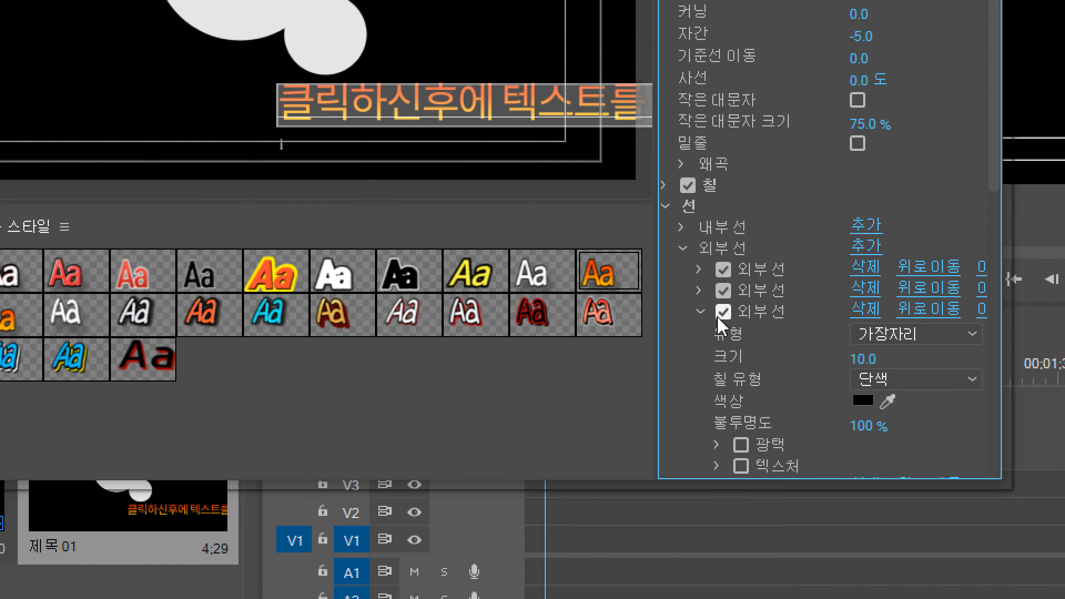
pyautogui.click(701, 311)
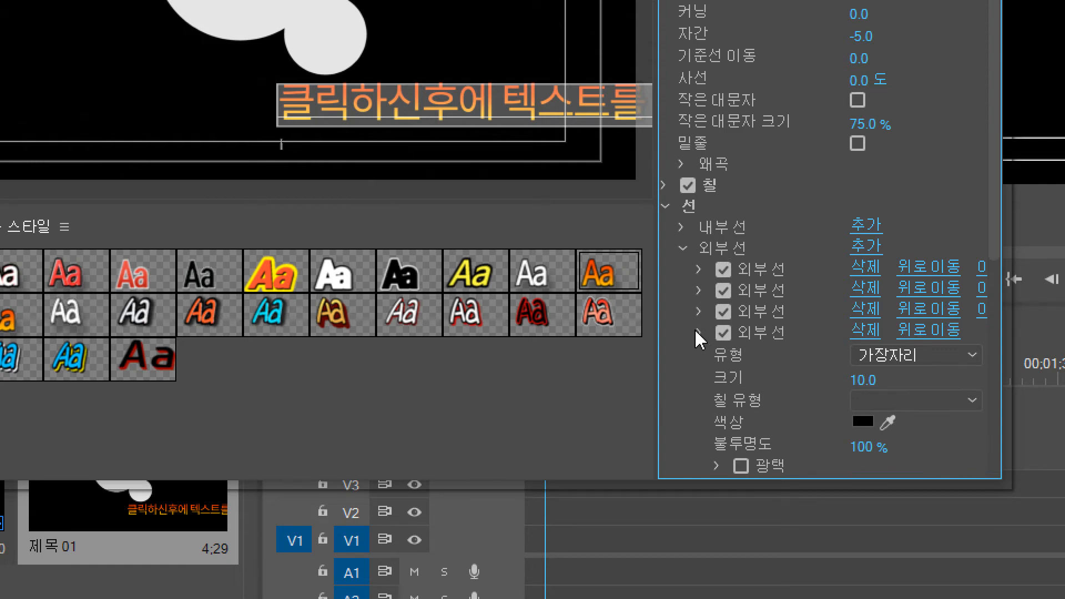
pyautogui.click(698, 332)
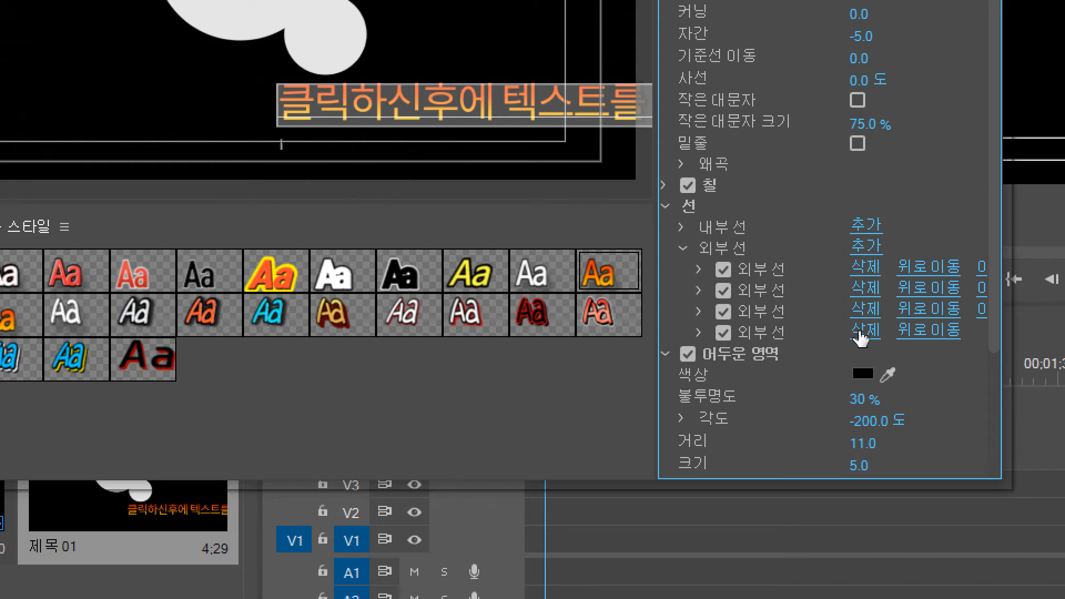
# Step: Delete the three added outer strokes, keeping only the style's original one
pyautogui.click(861, 334)
pyautogui.click(867, 309)
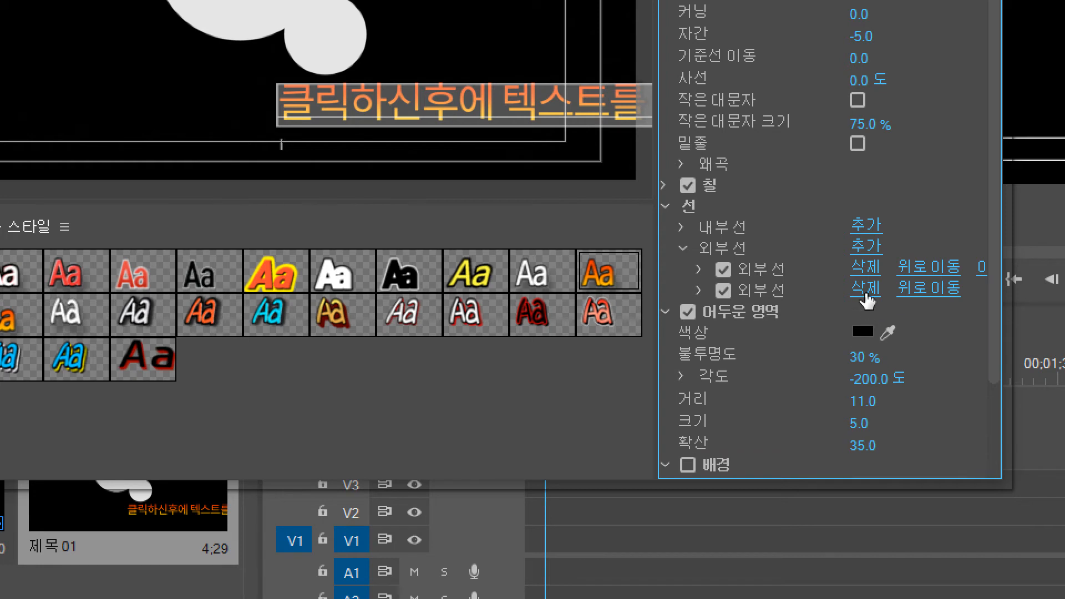
pyautogui.click(867, 294)
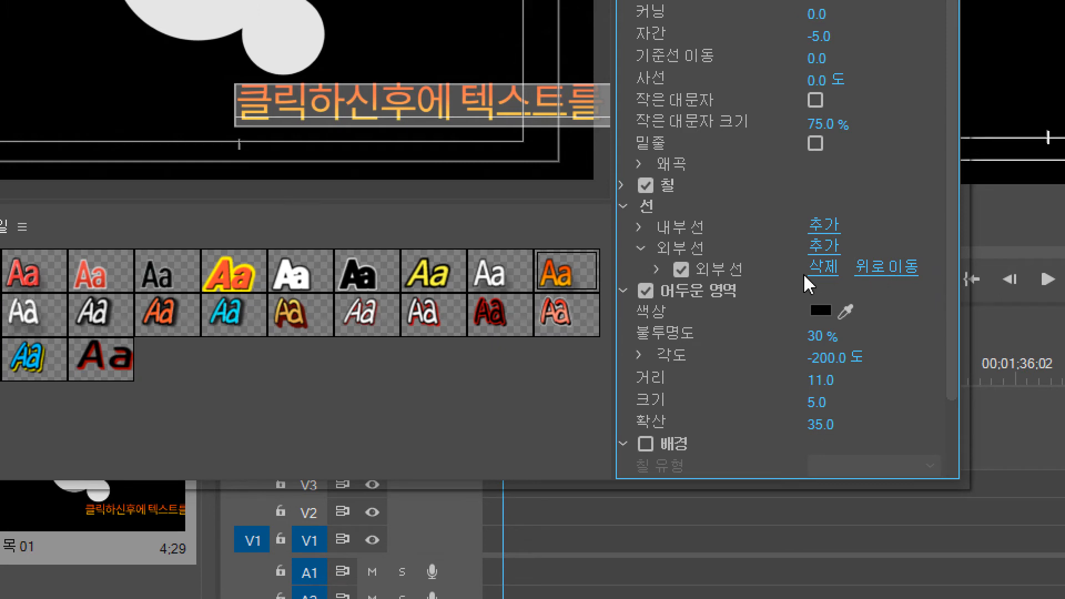
# Step: Add a second outer stroke (외부 선) to the text and keep its type as edge (가장자리)
pyautogui.click(823, 246)
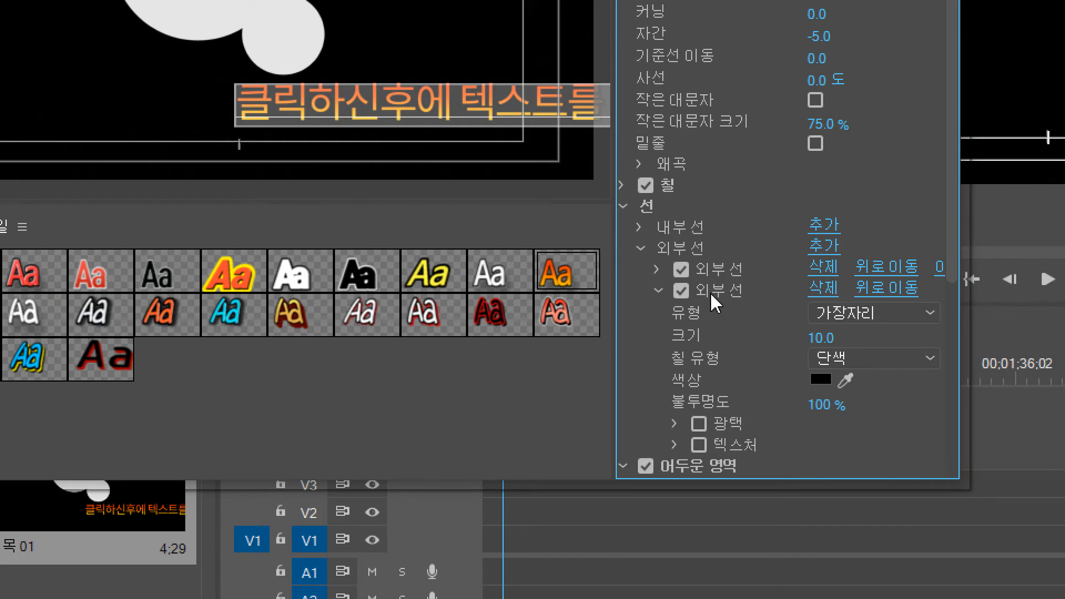
pyautogui.click(830, 316)
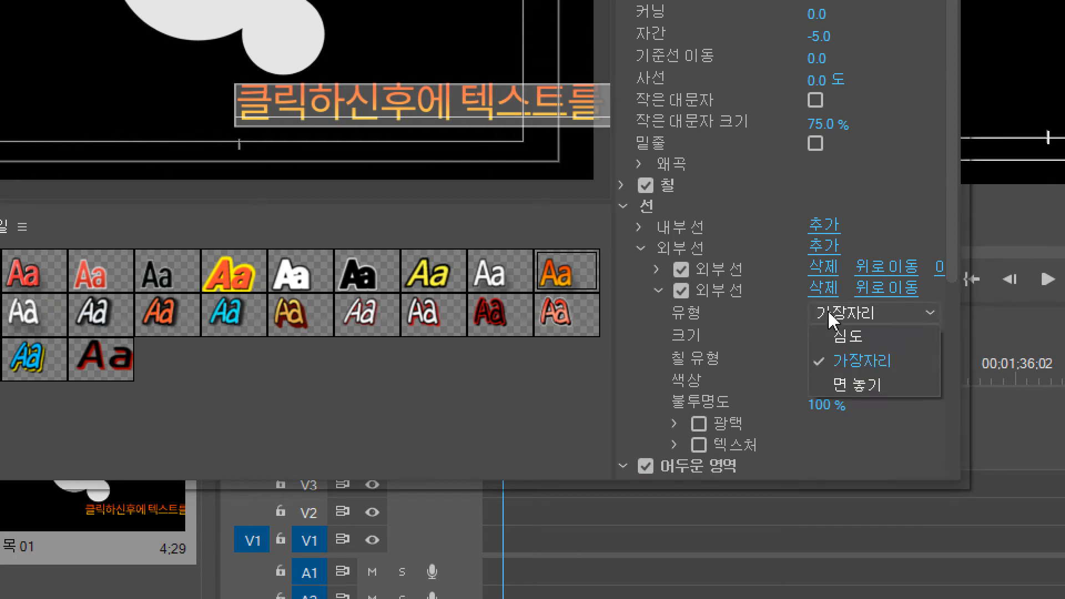
pyautogui.click(828, 309)
pyautogui.click(827, 310)
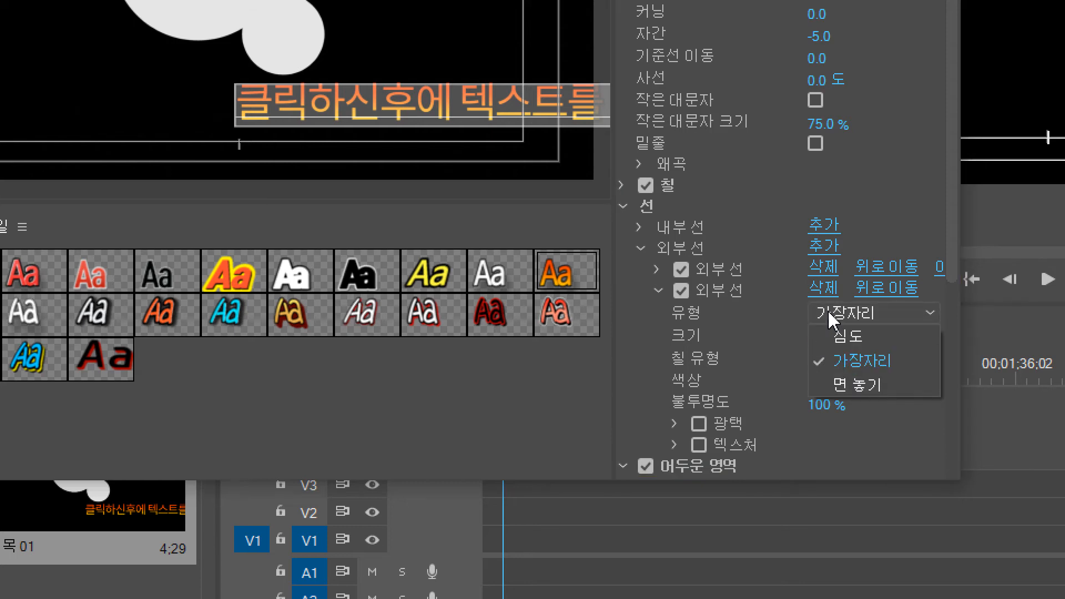
pyautogui.click(834, 311)
pyautogui.click(836, 313)
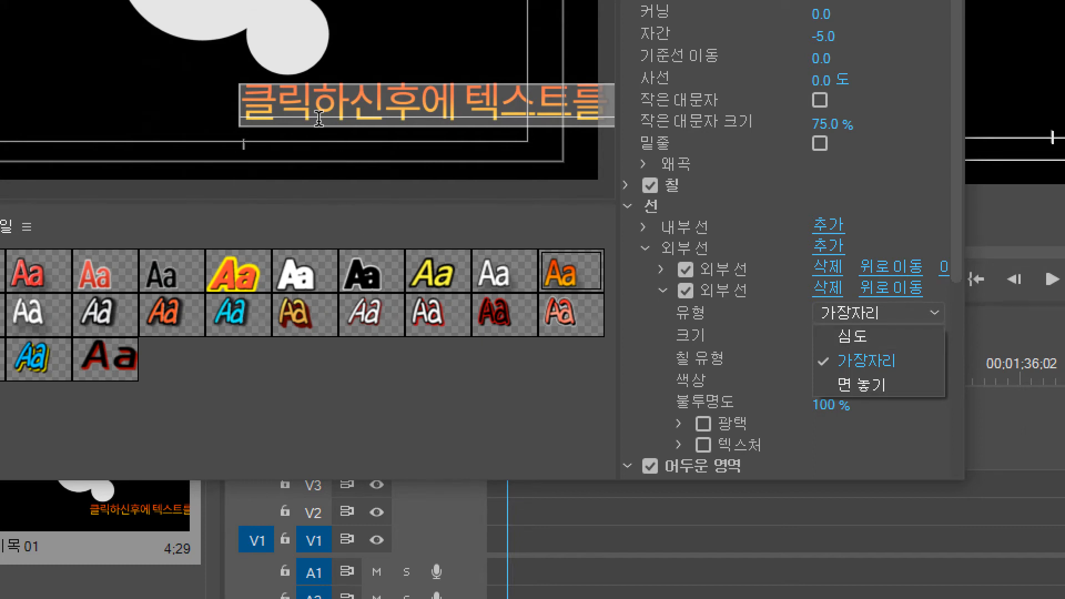
pyautogui.click(874, 359)
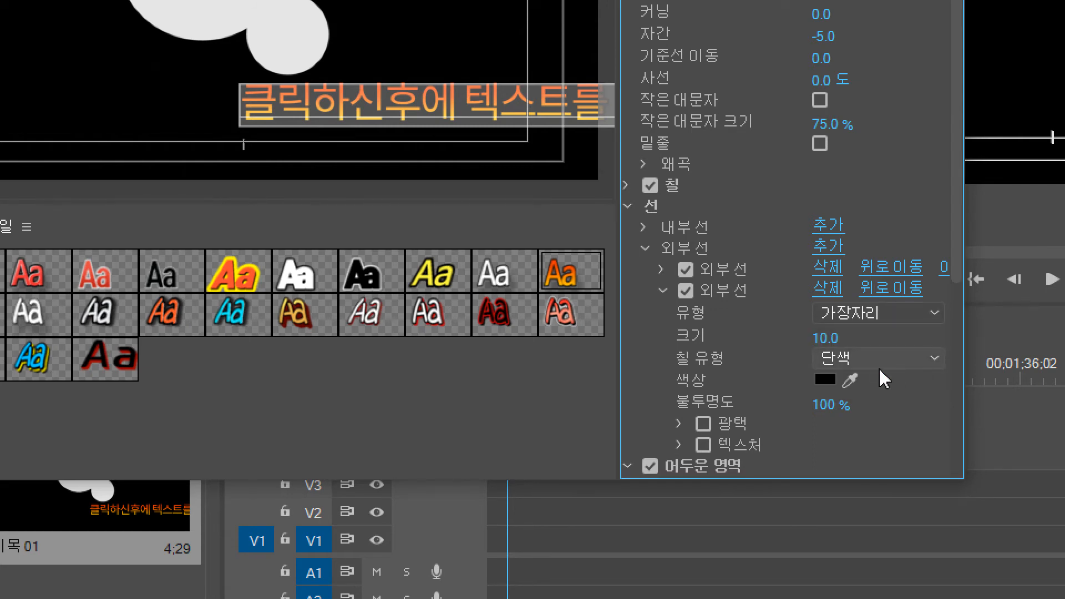
# Step: Set the new outer stroke's color to yellow FFFC00
pyautogui.click(825, 379)
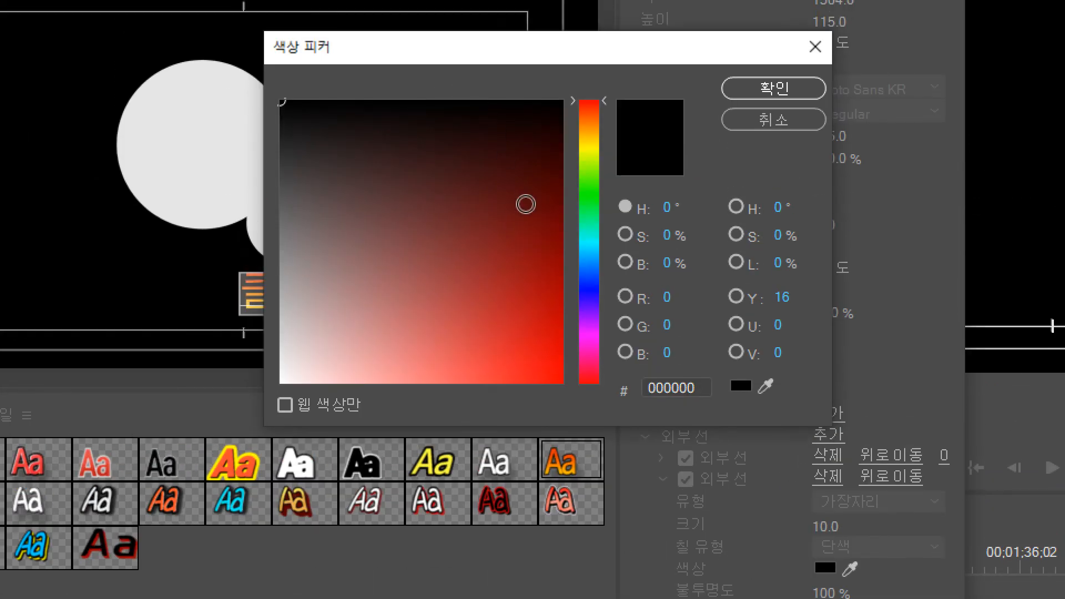
pyautogui.click(588, 151)
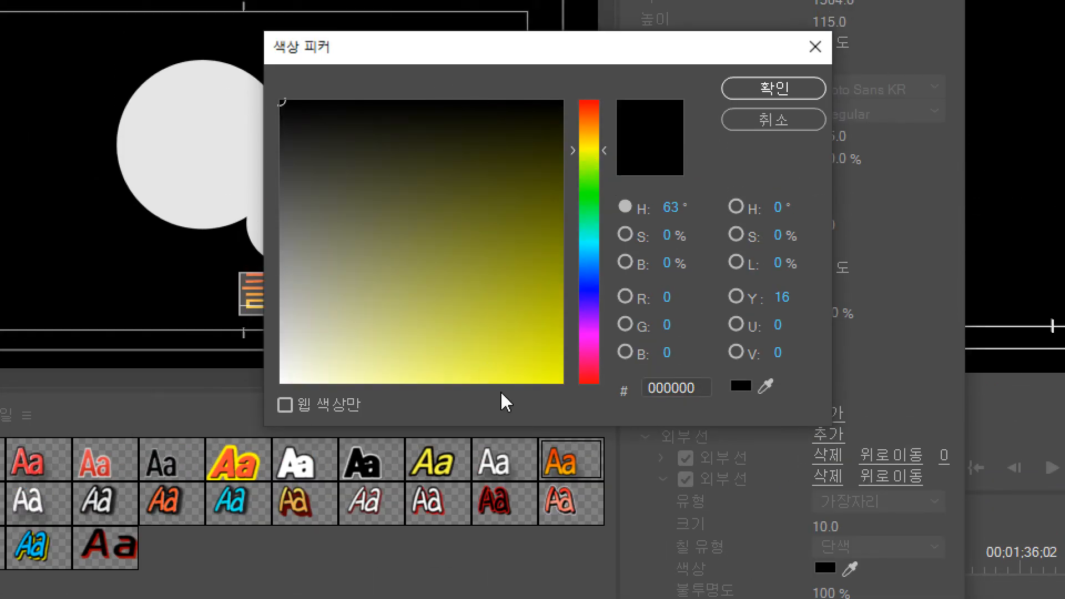
pyautogui.moveTo(516, 364); pyautogui.dragTo(564, 384)
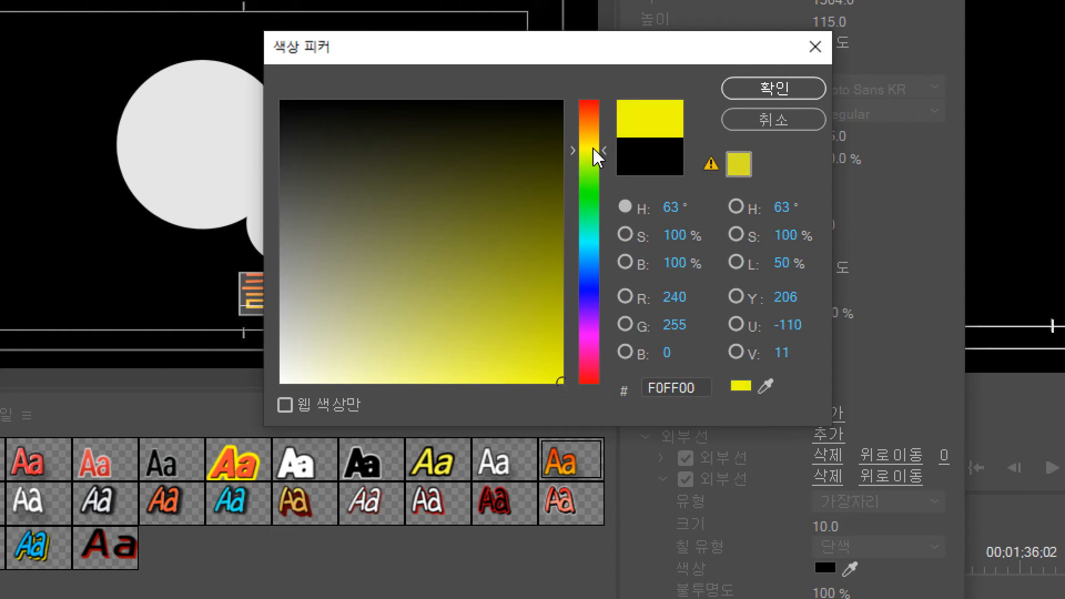
pyautogui.moveTo(593, 147); pyautogui.dragTo(593, 145)
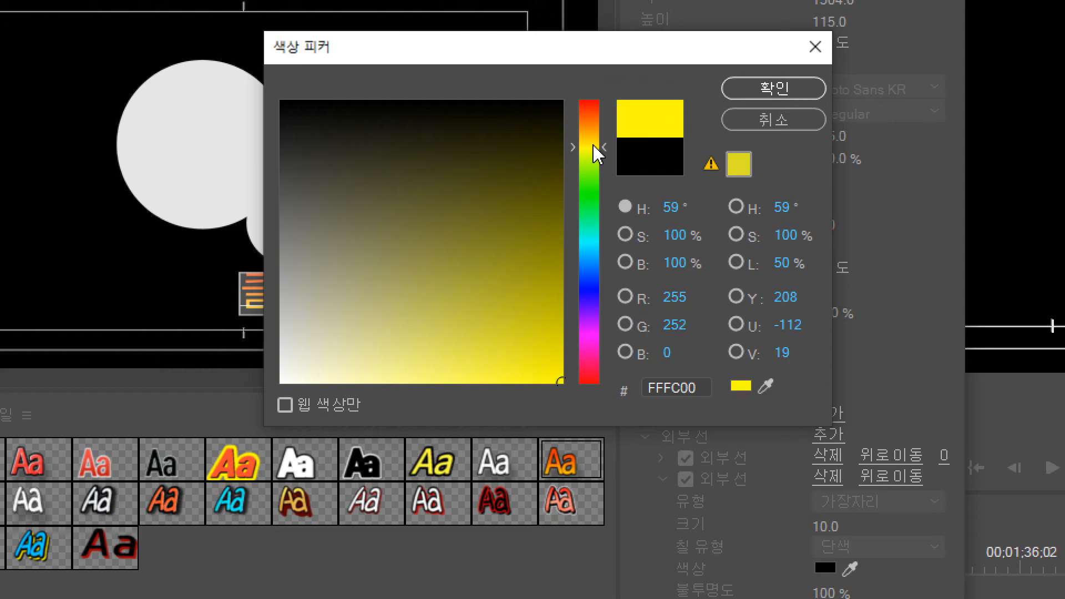
pyautogui.click(765, 95)
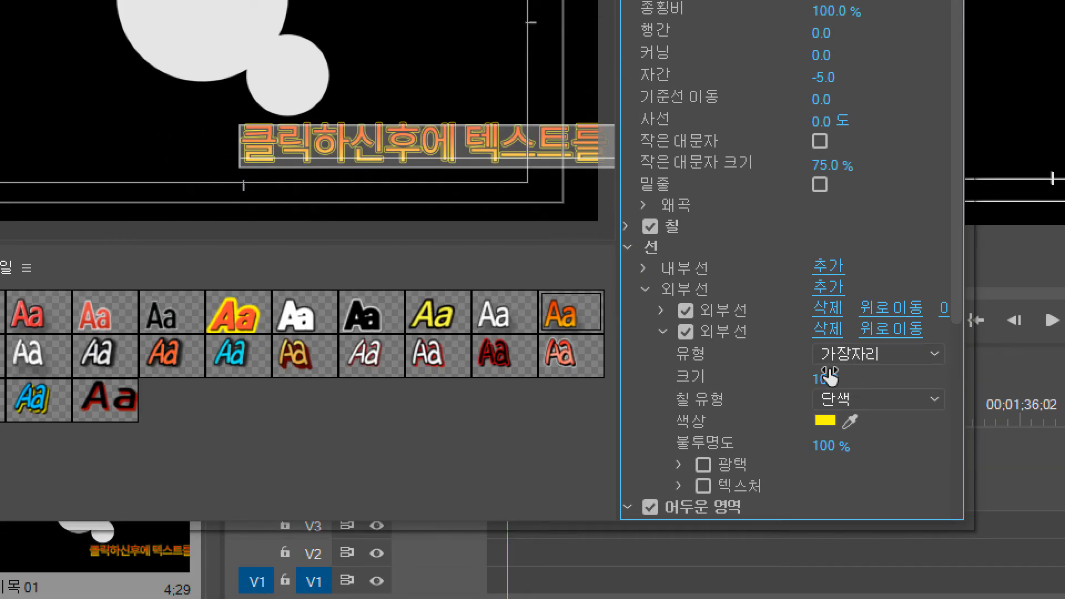
# Step: Set the yellow outer stroke's size to 80, keep its solid (단색) fill type, and collapse its settings
pyautogui.moveTo(824, 382); pyautogui.dragTo(864, 382)
pyautogui.click(819, 380)
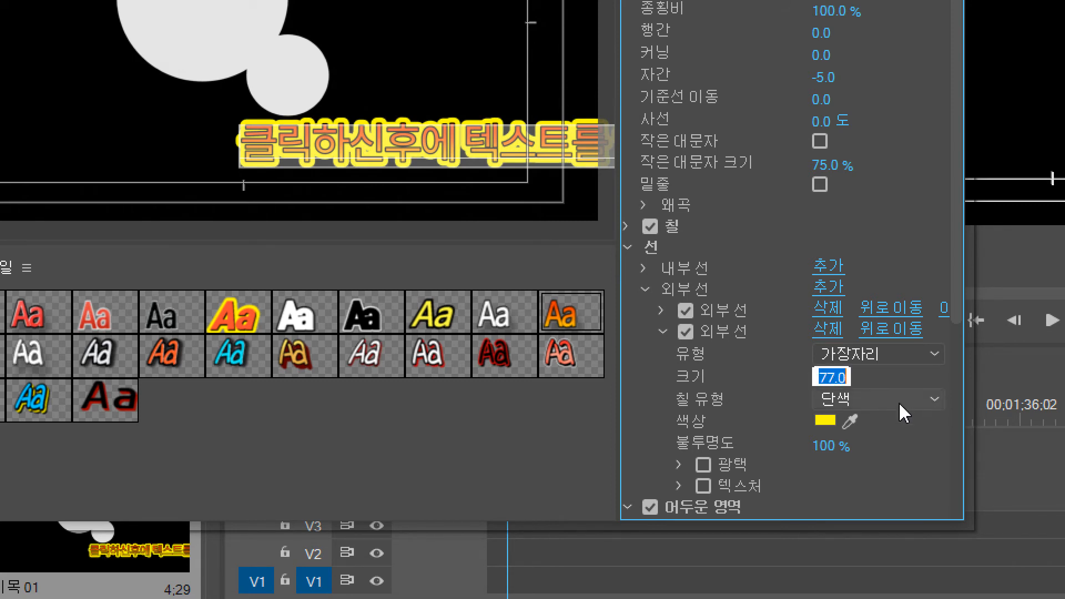
pyautogui.write('80')
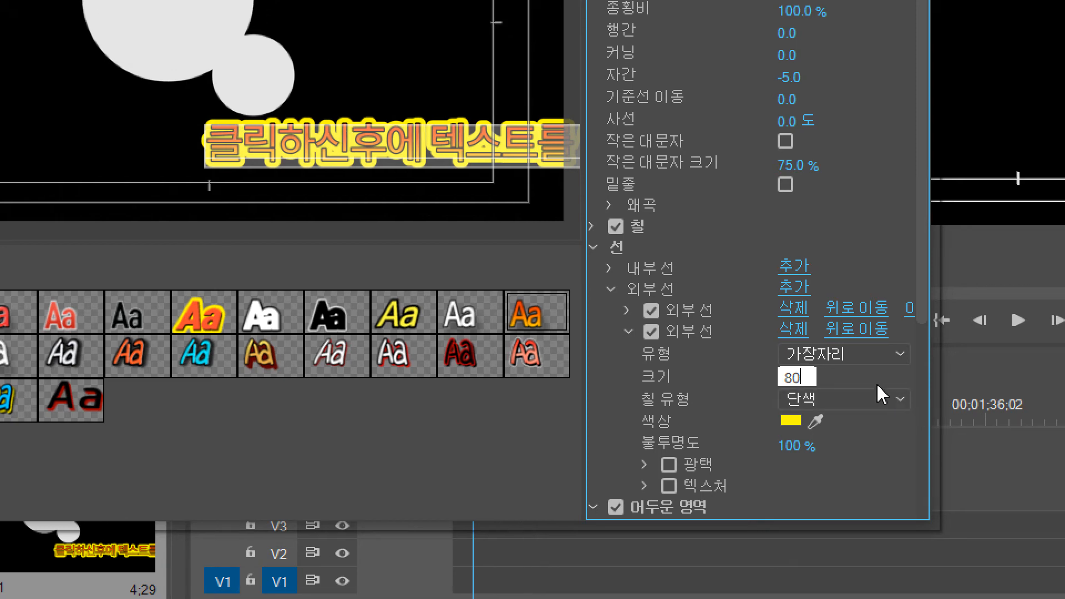
pyautogui.click(901, 375)
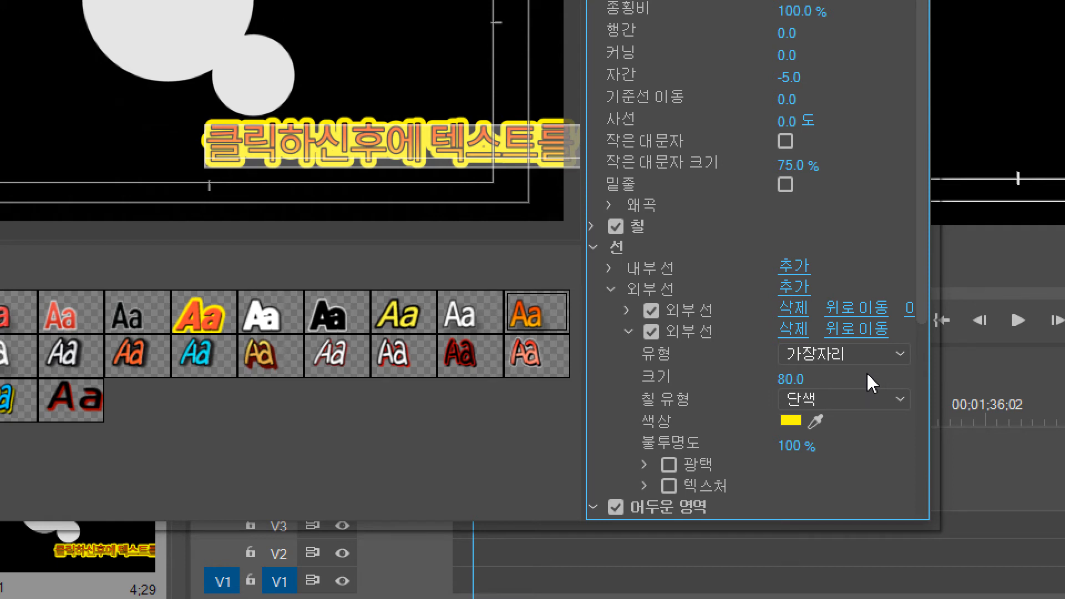
pyautogui.click(858, 412)
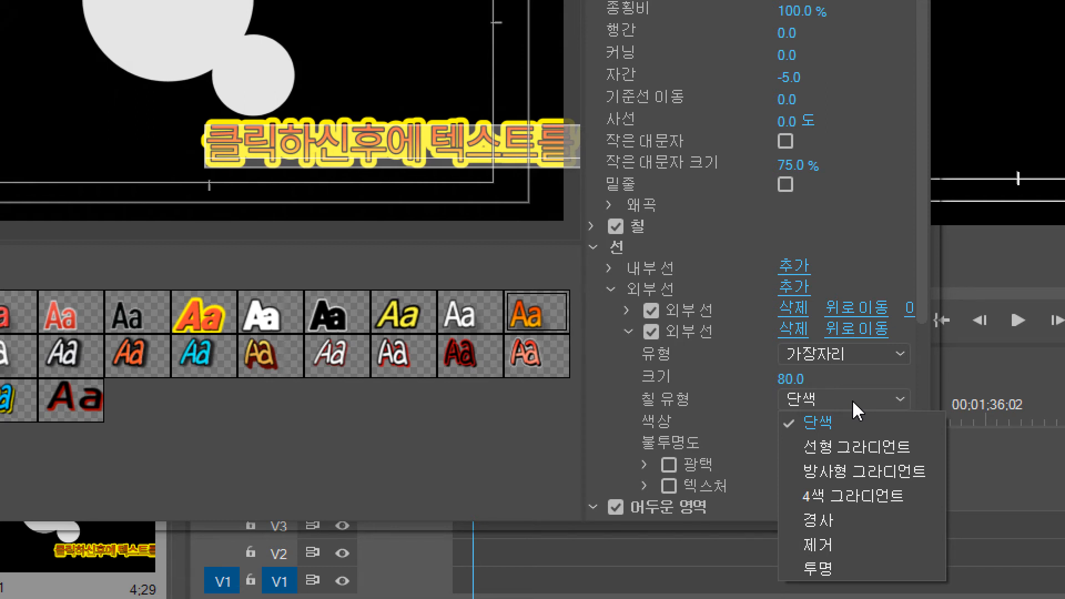
pyautogui.click(855, 405)
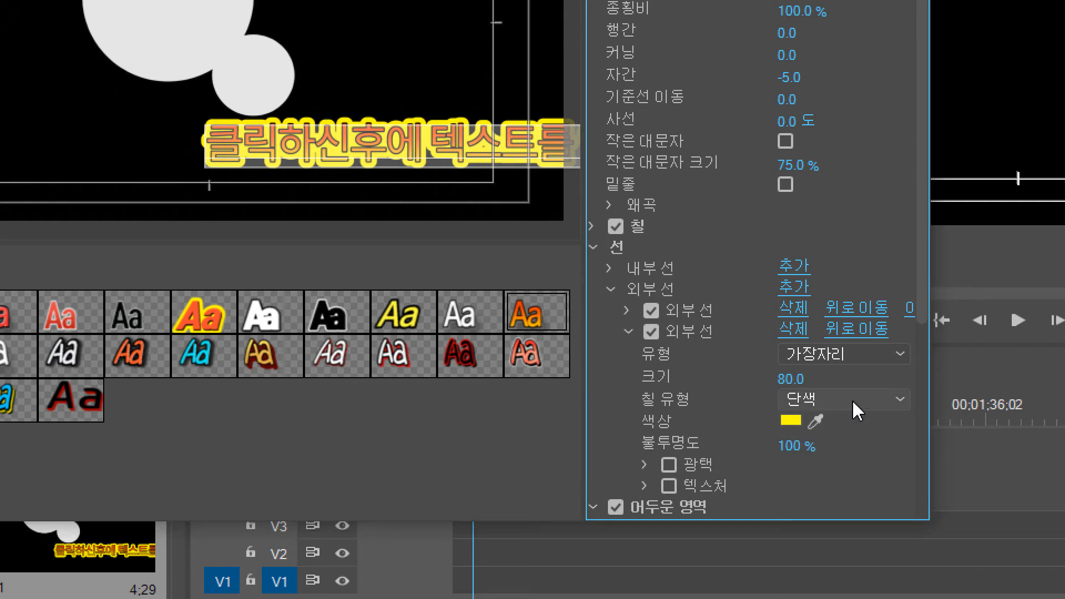
pyautogui.click(629, 332)
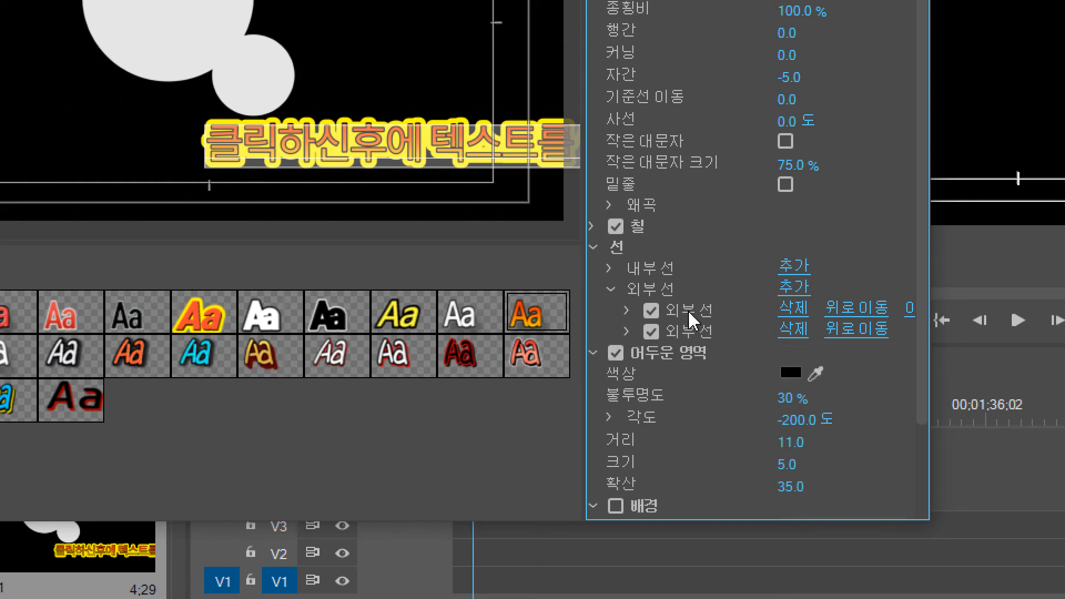
# Step: Expand the original black outer stroke and change its type to depth (심도)
pyautogui.click(628, 310)
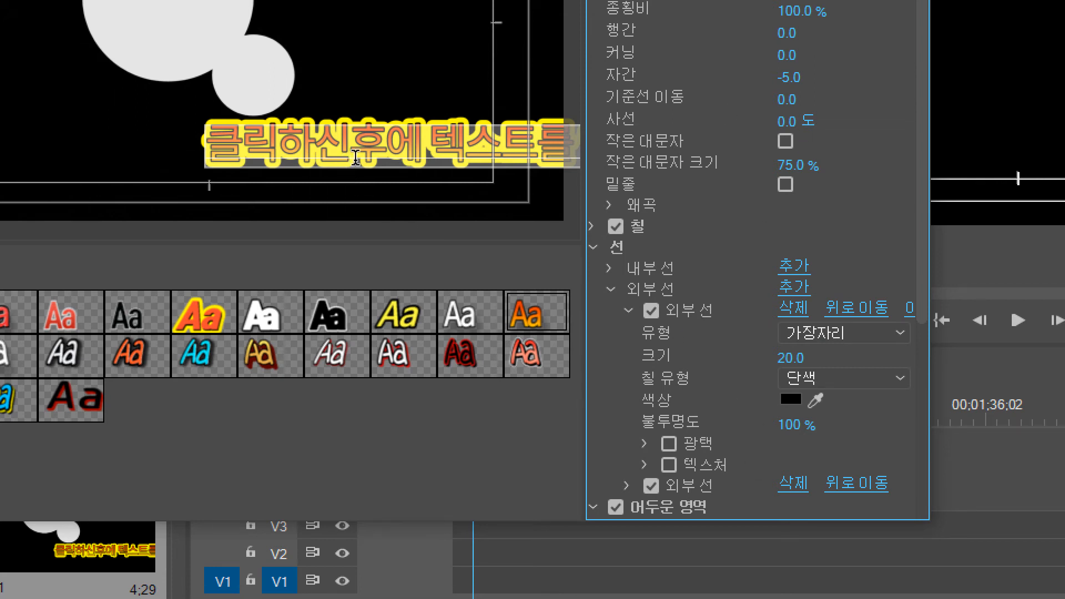
pyautogui.moveTo(356, 158); pyautogui.dragTo(409, 225)
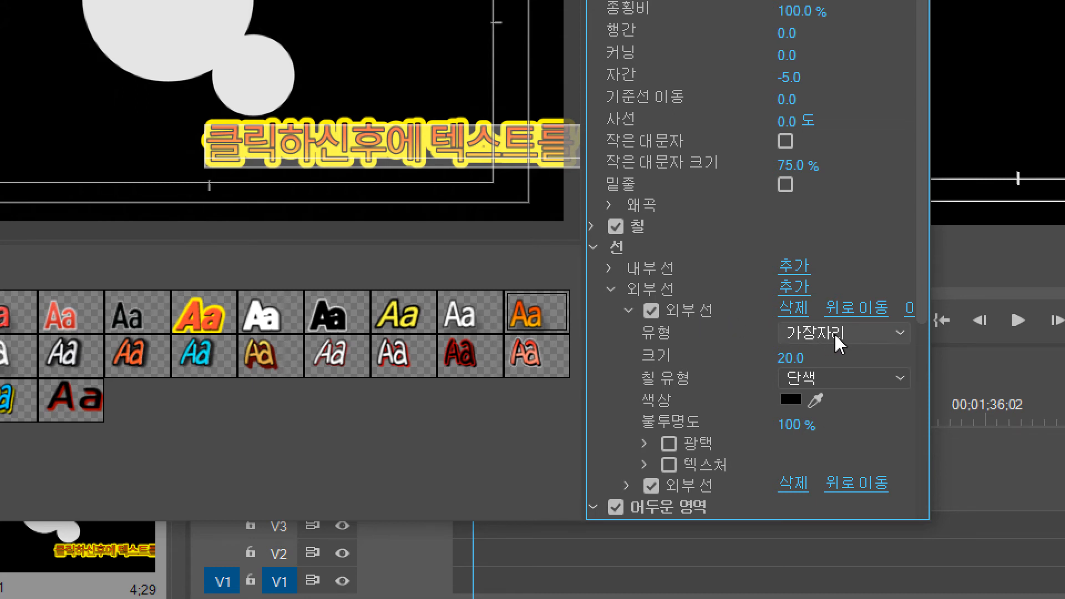
pyautogui.click(901, 334)
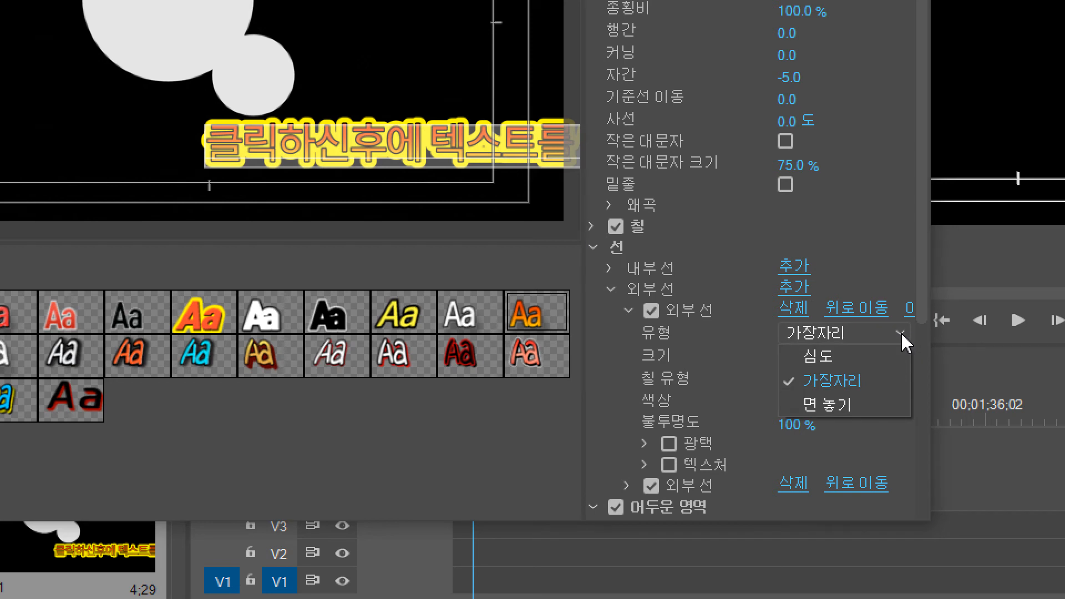
pyautogui.click(856, 361)
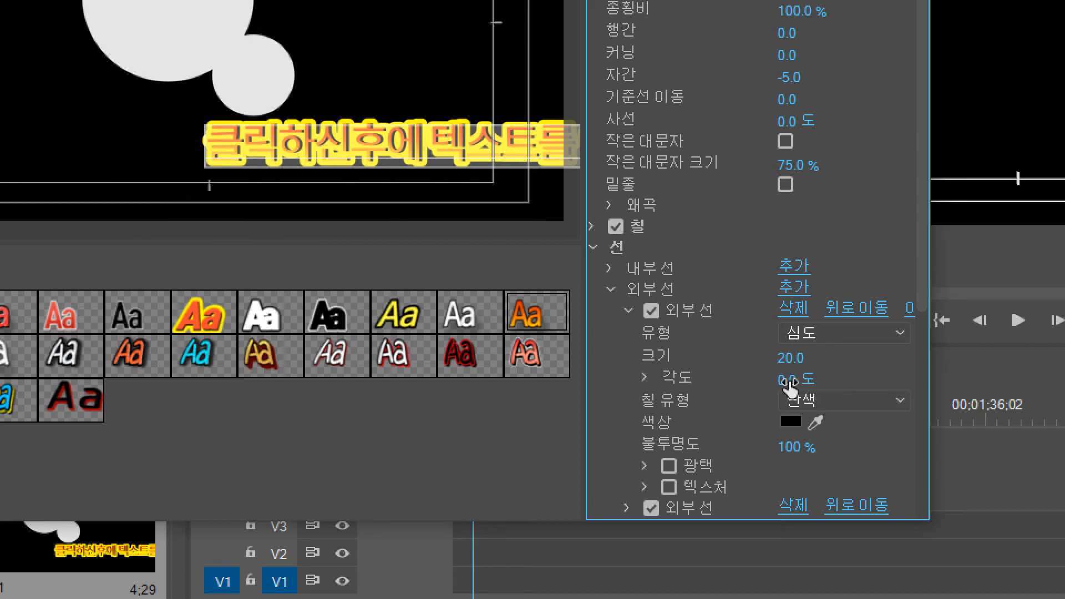
# Step: Set the black depth stroke's angle (각도) to 45 degrees
pyautogui.click(791, 382)
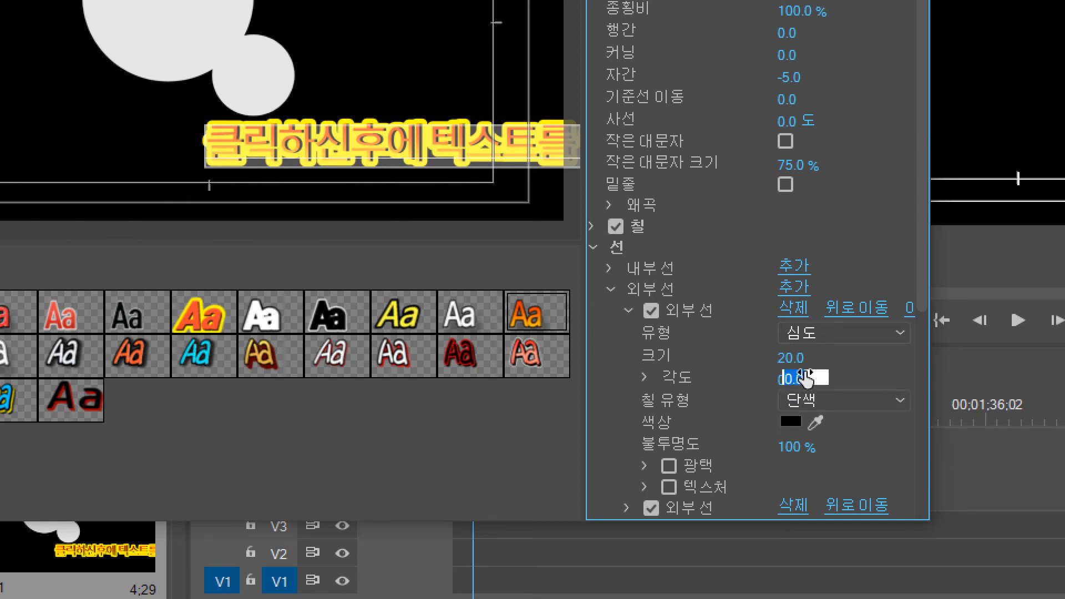
pyautogui.click(851, 376)
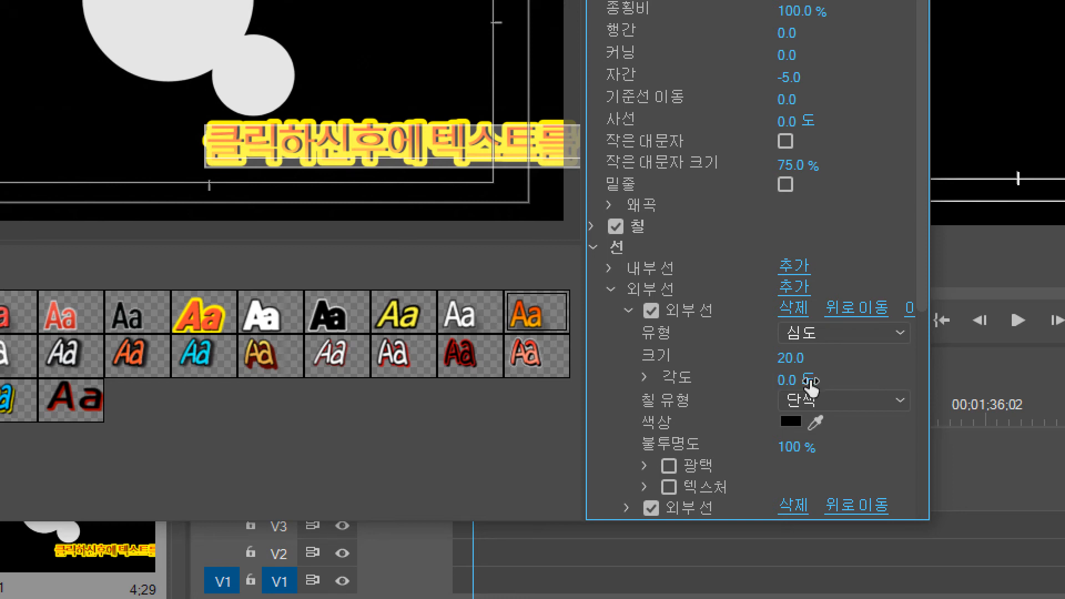
pyautogui.moveTo(810, 382); pyautogui.dragTo(858, 383)
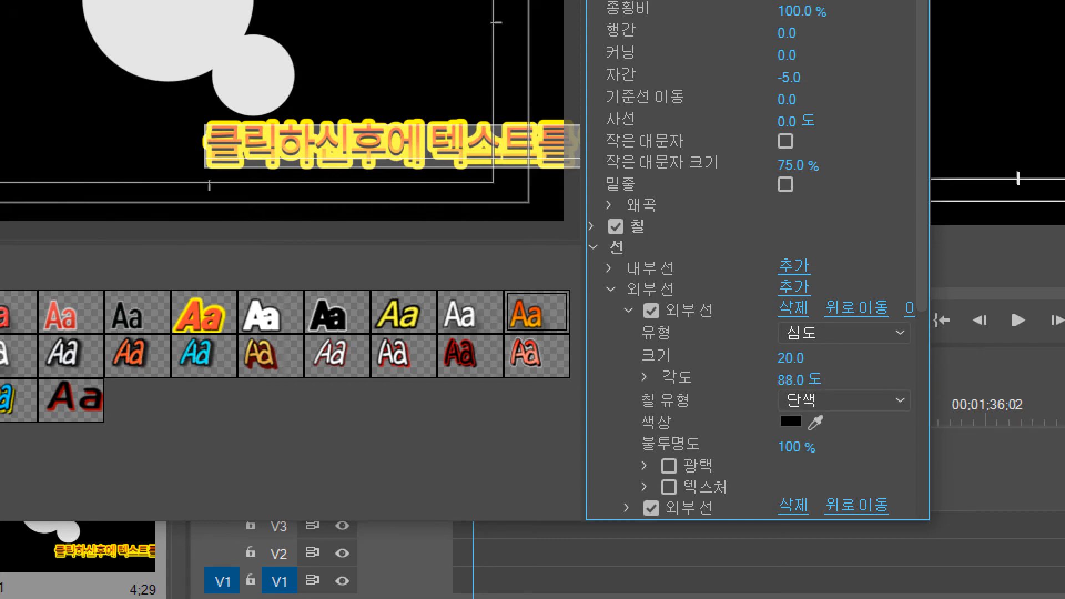
pyautogui.click(791, 380)
pyautogui.write('4')
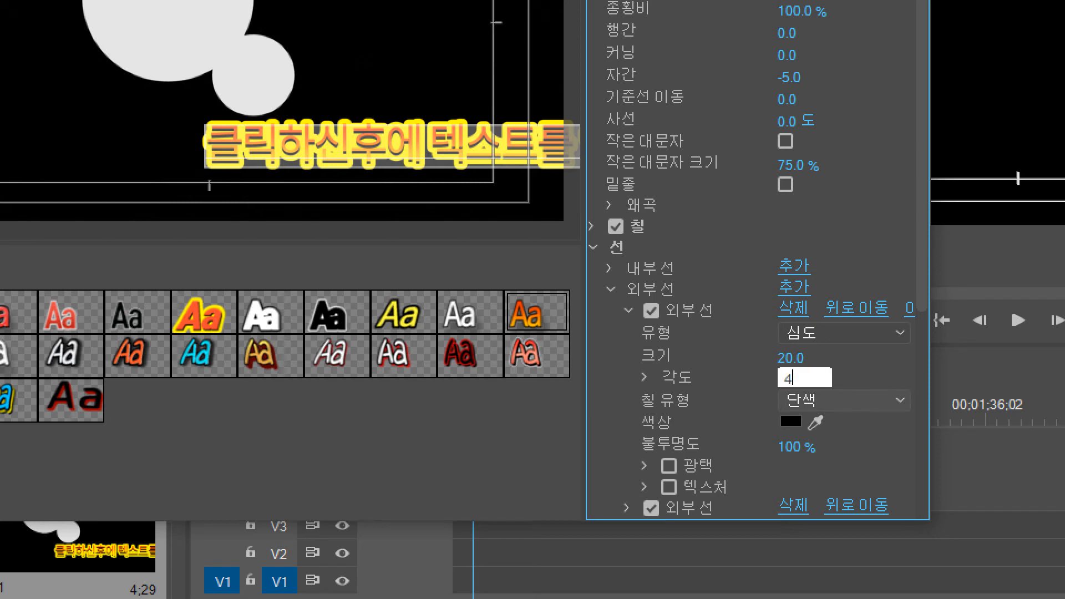
pyautogui.write('5')
pyautogui.press('Return')
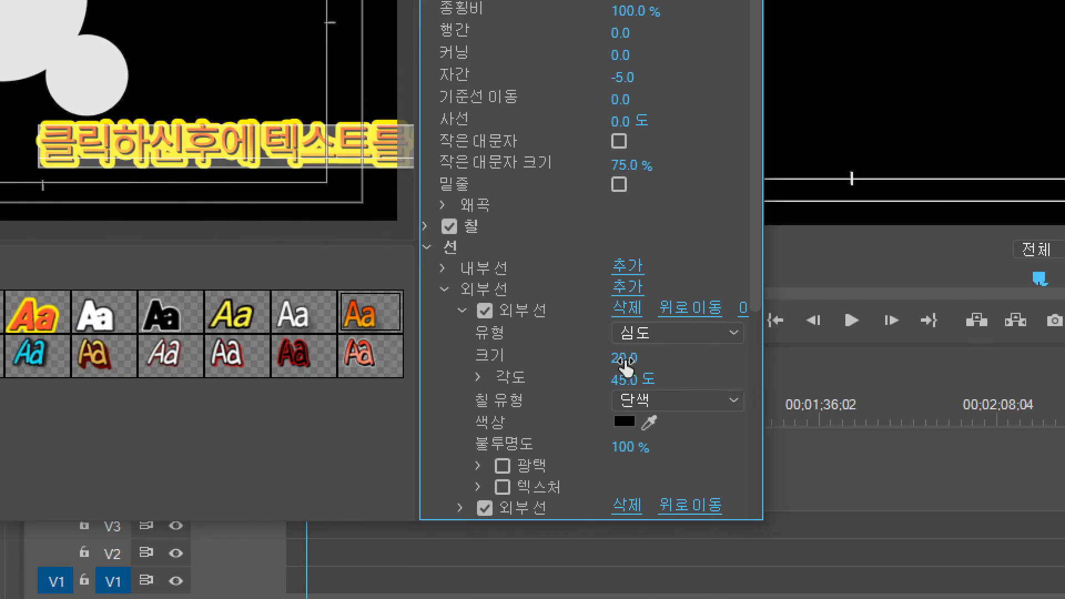
# Step: Set the black depth stroke's size (크기) to 50
pyautogui.moveTo(625, 364); pyautogui.dragTo(649, 363)
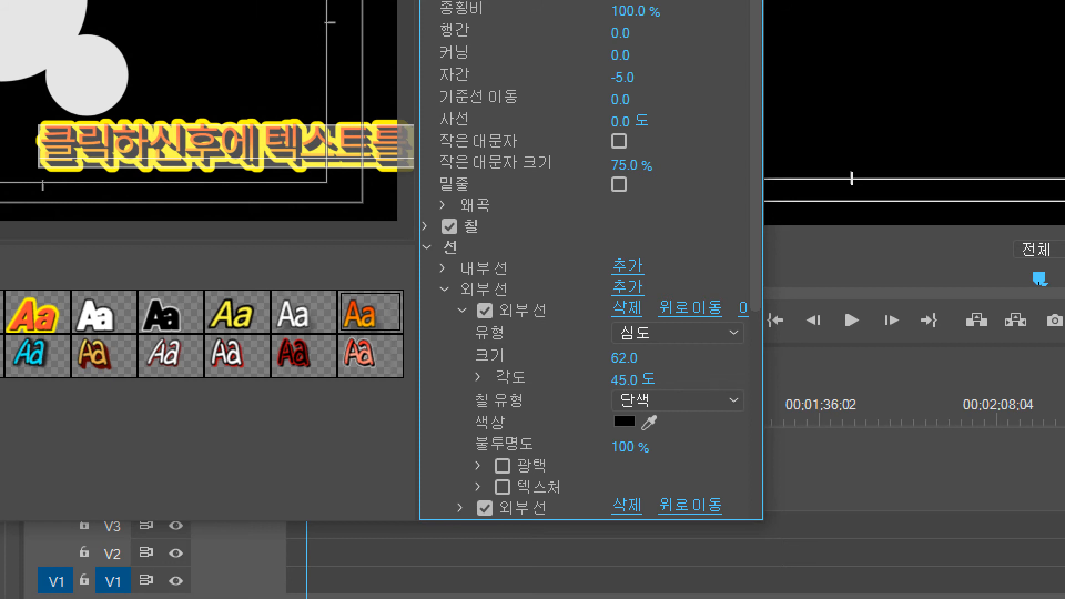
pyautogui.moveTo(648, 364); pyautogui.dragTo(645, 363)
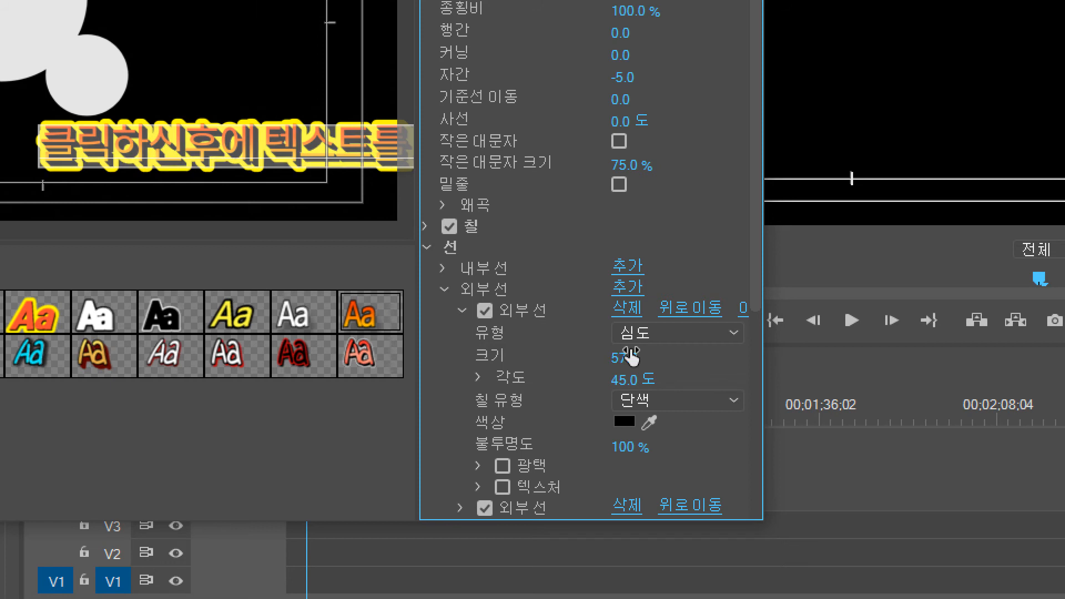
pyautogui.click(617, 358)
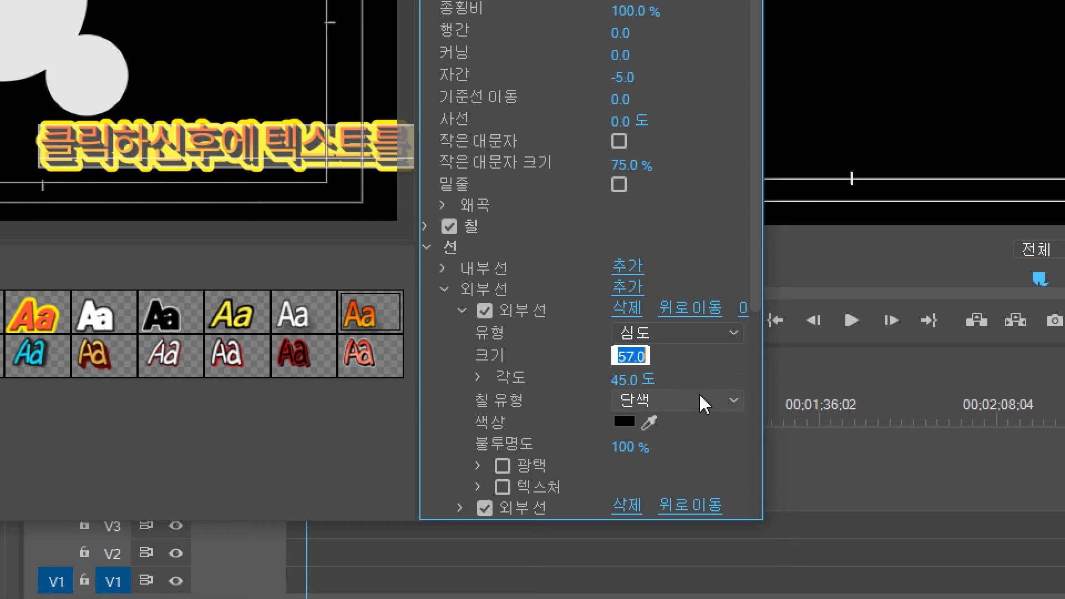
pyautogui.write('50')
pyautogui.press('Return')
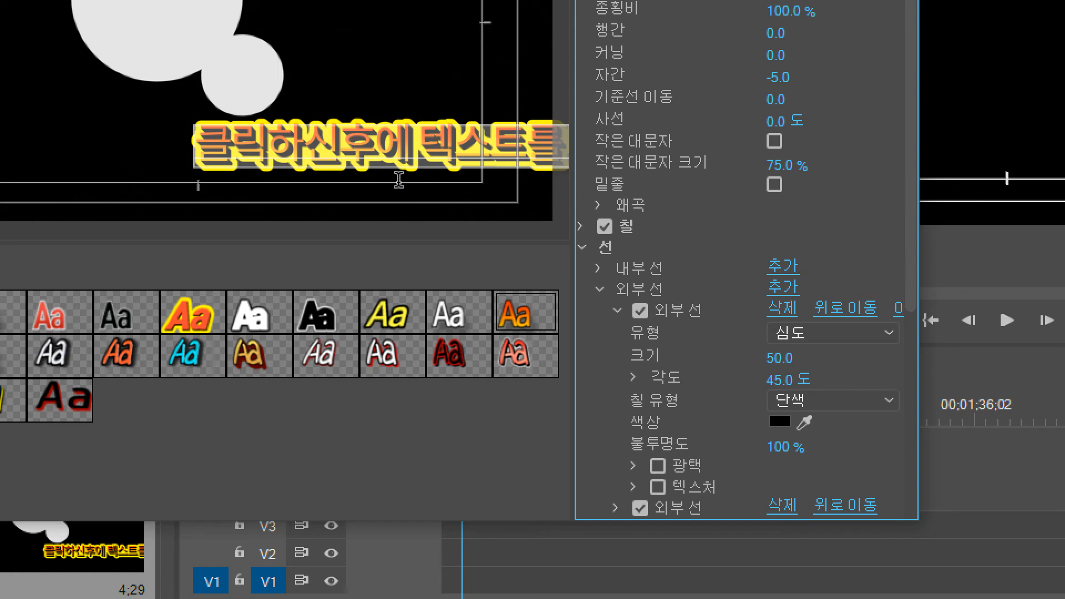
# Step: Reduce the yellow outer stroke's size to 29 and collapse the outer stroke (외부 선) settings
pyautogui.click(618, 312)
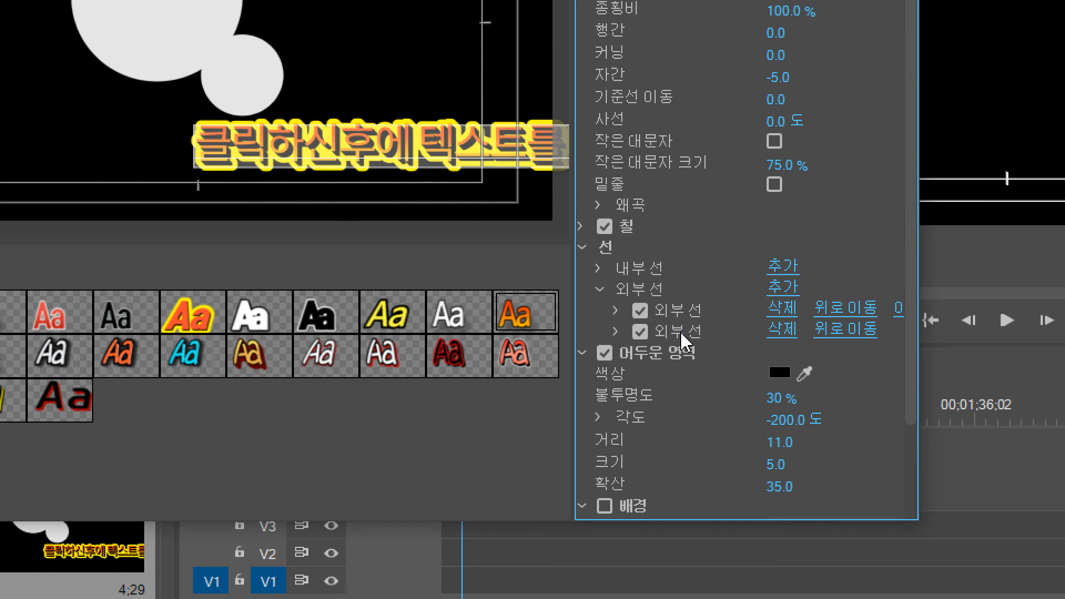
pyautogui.click(617, 331)
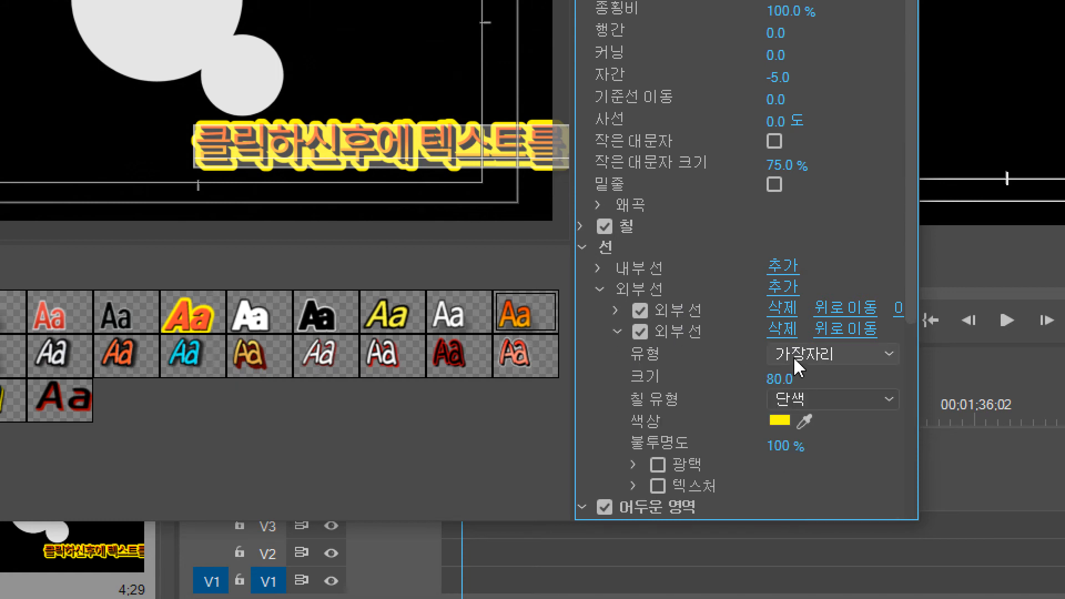
pyautogui.moveTo(777, 374); pyautogui.dragTo(749, 374)
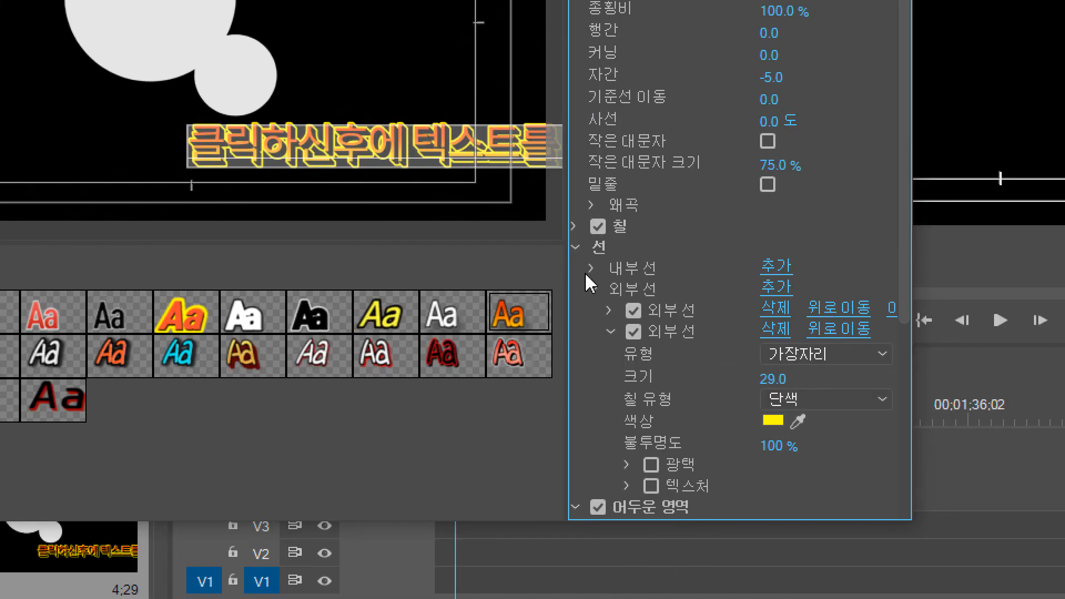
pyautogui.click(589, 288)
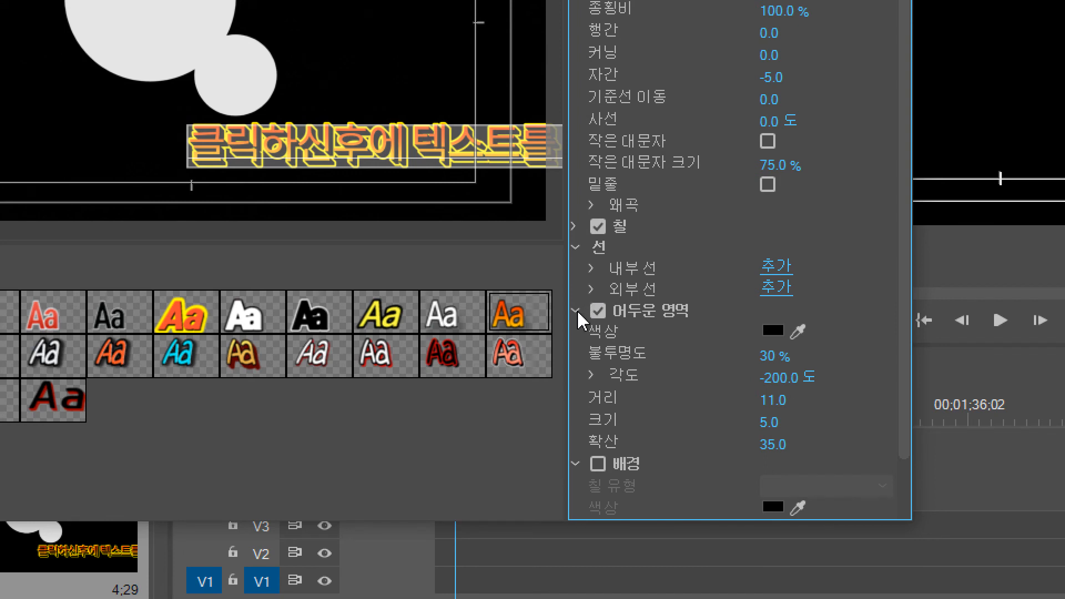
# Step: Toggle the text's shadow (어두운 영역) off and on, leaving it enabled with its settings collapsed
pyautogui.click(597, 312)
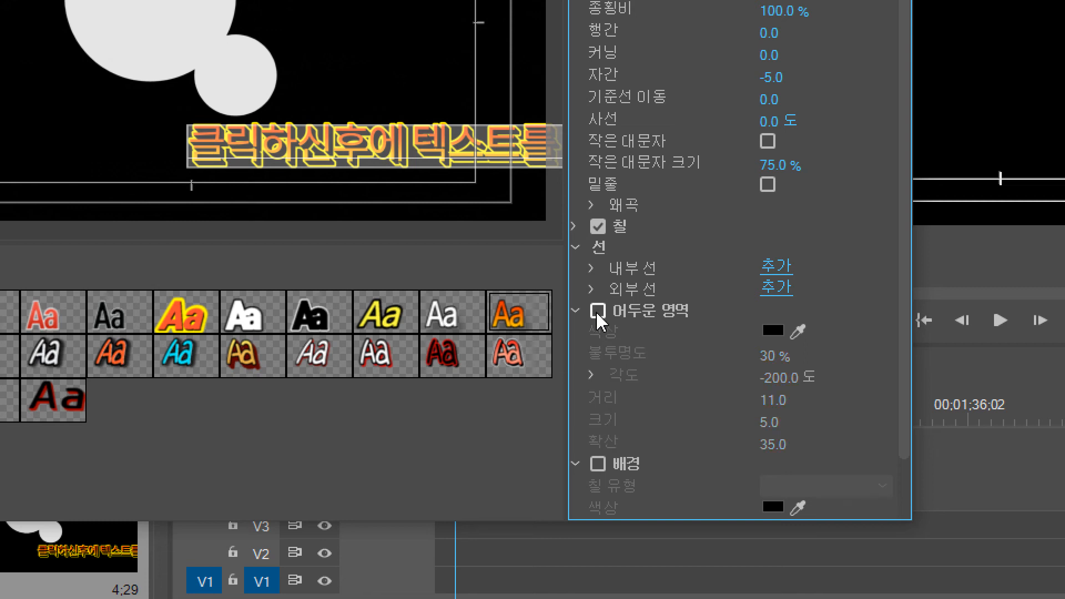
pyautogui.click(597, 312)
pyautogui.click(598, 312)
pyautogui.click(576, 311)
pyautogui.click(598, 312)
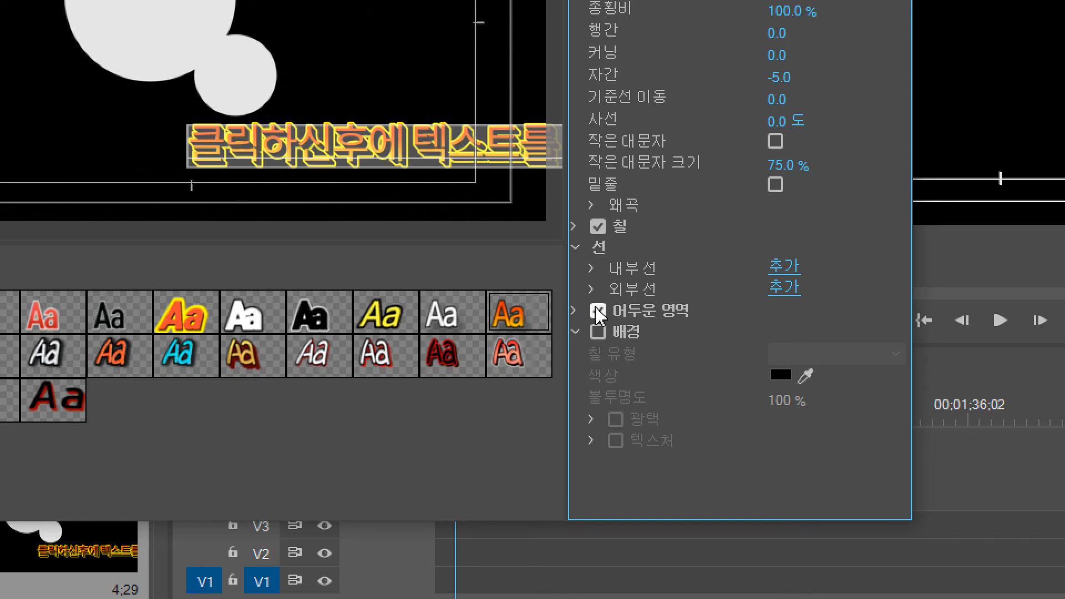
# Step: Turn off the text's shadow (어두운 영역) and collapse the background (배경) settings
pyautogui.click(598, 312)
pyautogui.click(598, 312)
pyautogui.click(598, 312)
pyautogui.click(576, 332)
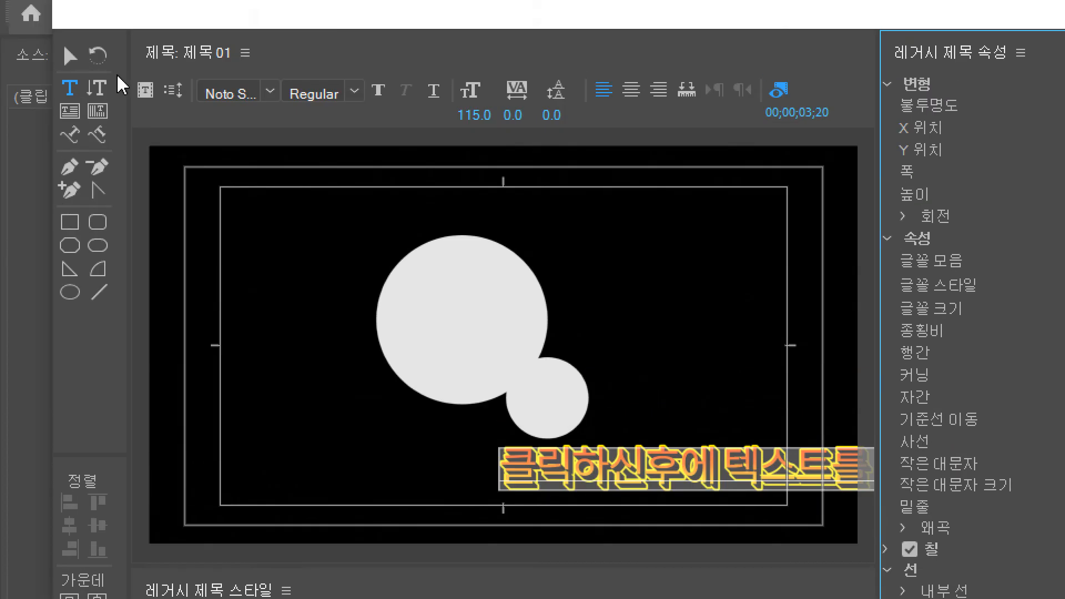
# Step: Use the Selection tool to reposition the text so the whole line fits inside the frame, horizontally near the centre below the circles
pyautogui.click(67, 74)
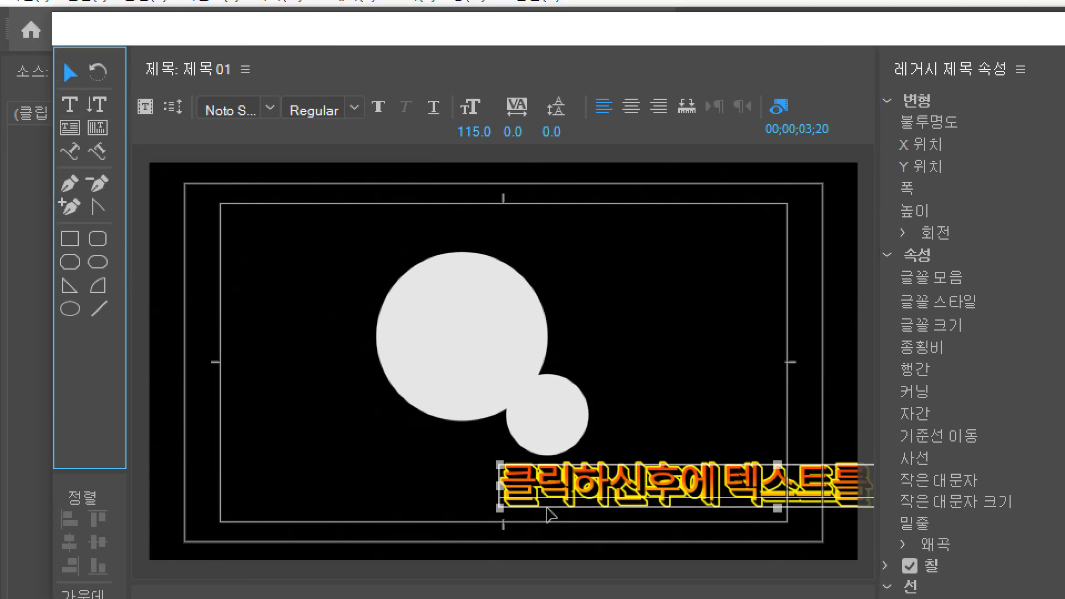
pyautogui.click(550, 502)
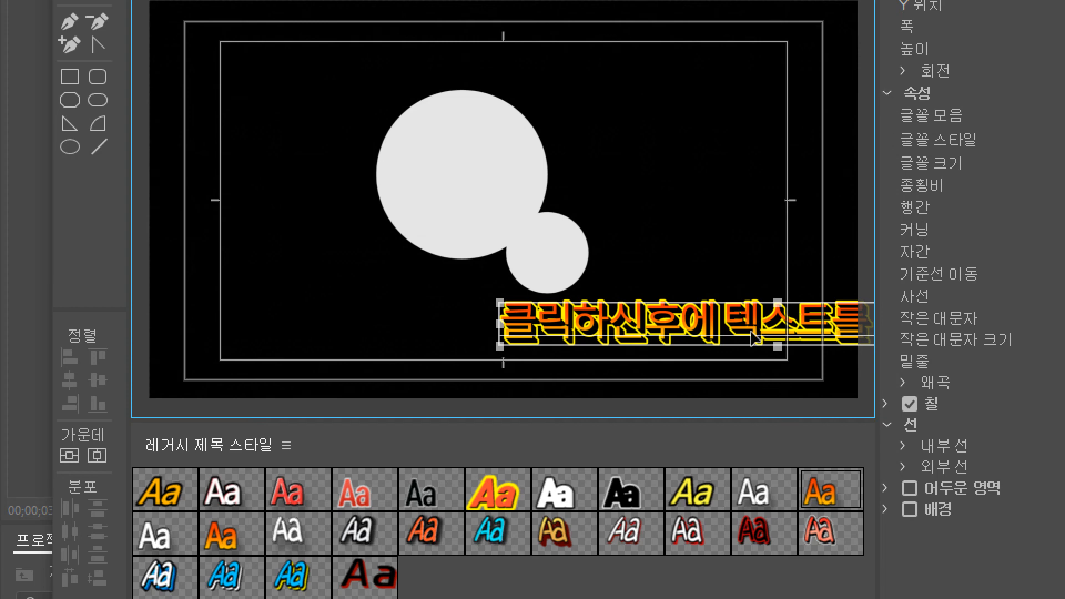
pyautogui.moveTo(755, 338); pyautogui.dragTo(490, 347)
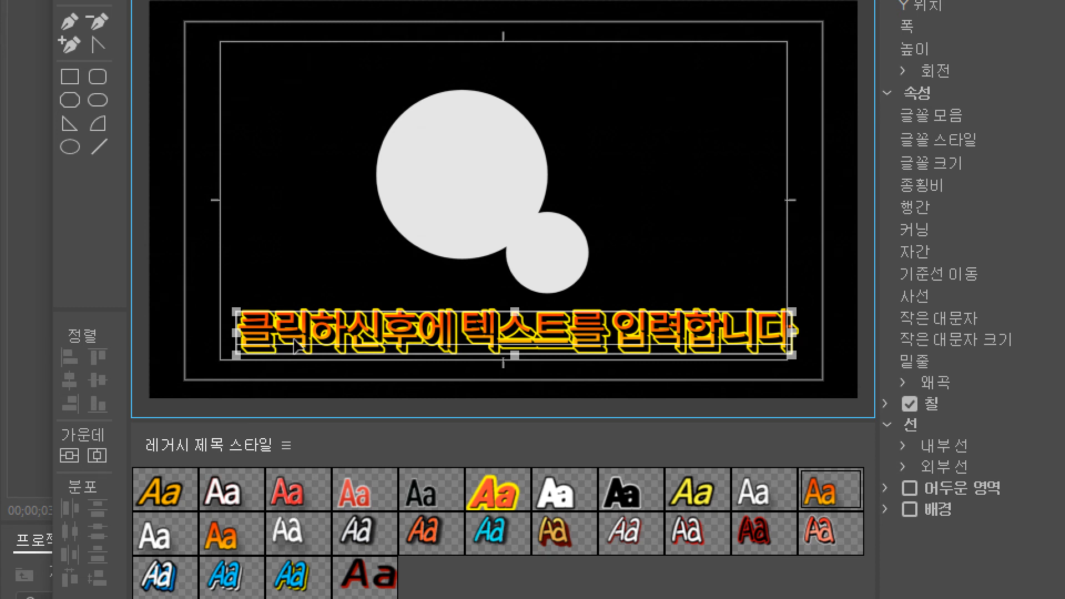
pyautogui.moveTo(424, 327); pyautogui.dragTo(464, 516)
pyautogui.moveTo(445, 398); pyautogui.dragTo(391, 245)
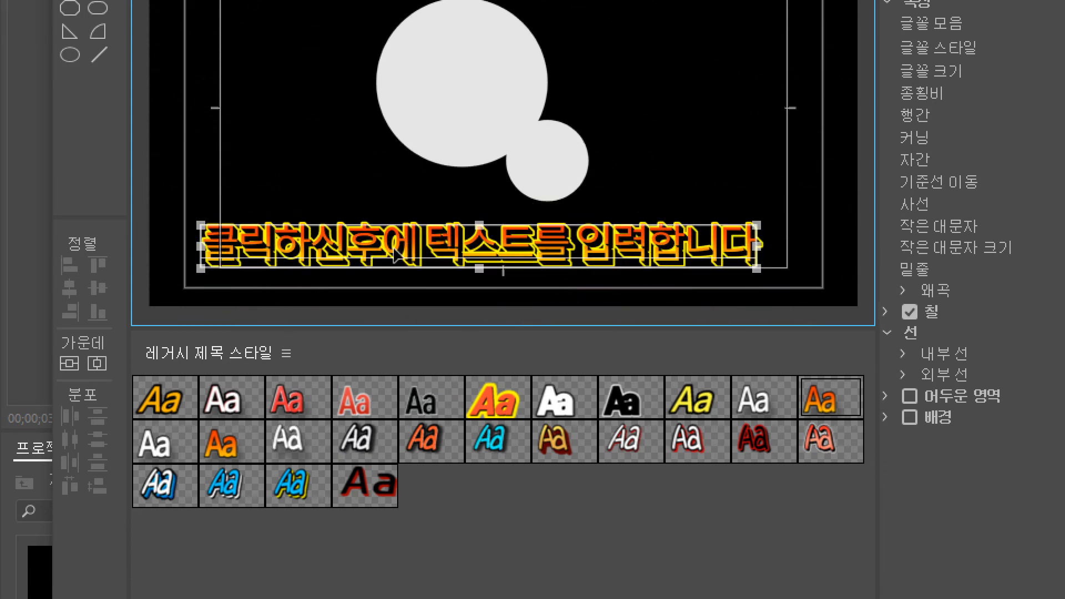
# Step: Save the selected text's formatting as a new style (새 스타일) named Noto Sans KR Regular 115 in the legacy title styles
pyautogui.rightClick(440, 502)
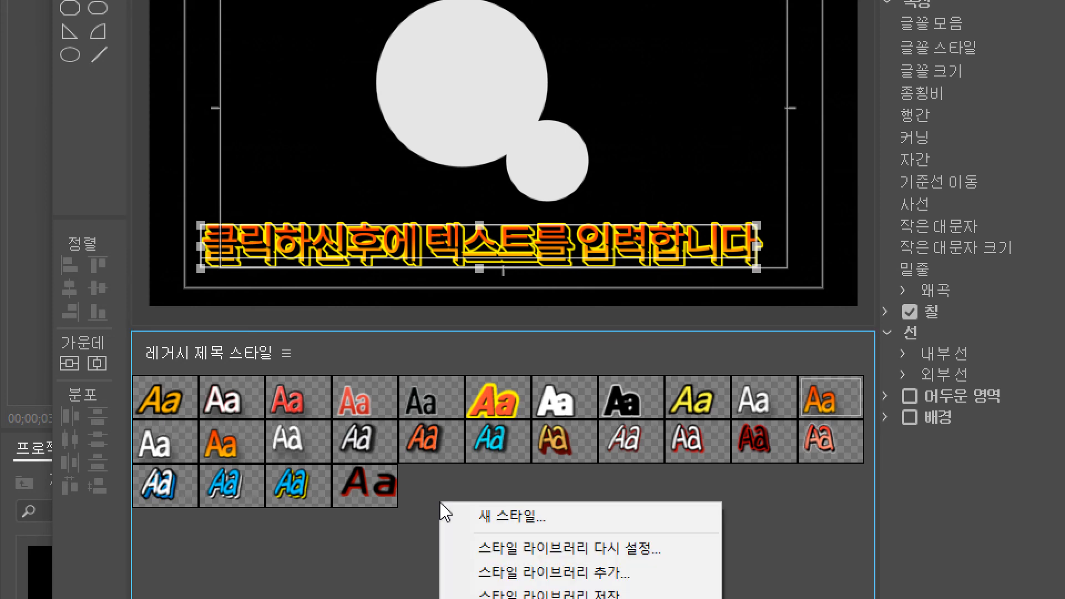
pyautogui.click(420, 296)
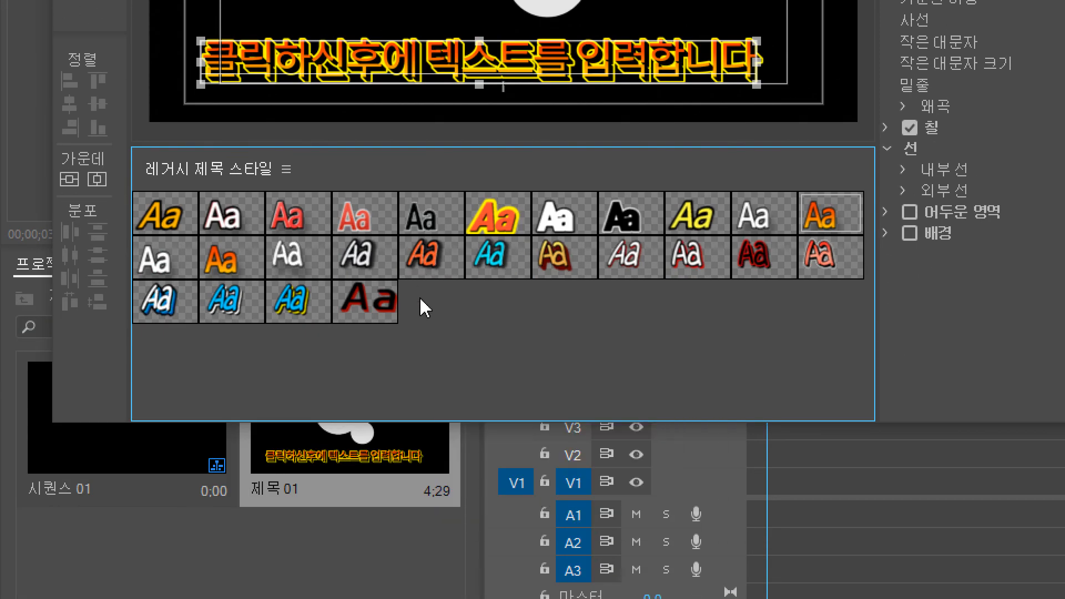
pyautogui.rightClick(423, 308)
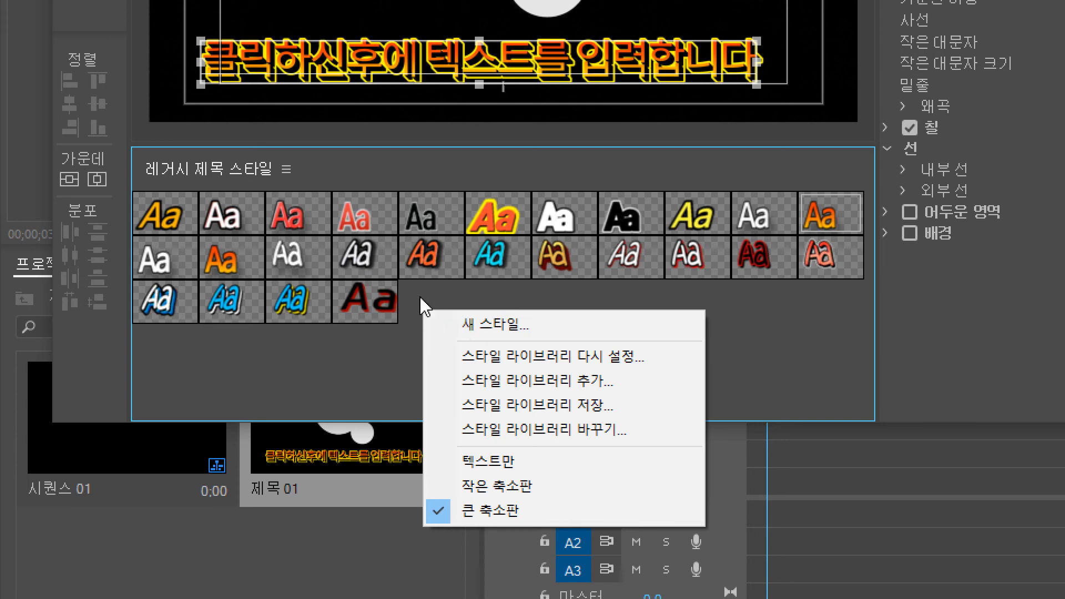
pyautogui.click(420, 297)
pyautogui.rightClick(420, 298)
pyautogui.rightClick(411, 300)
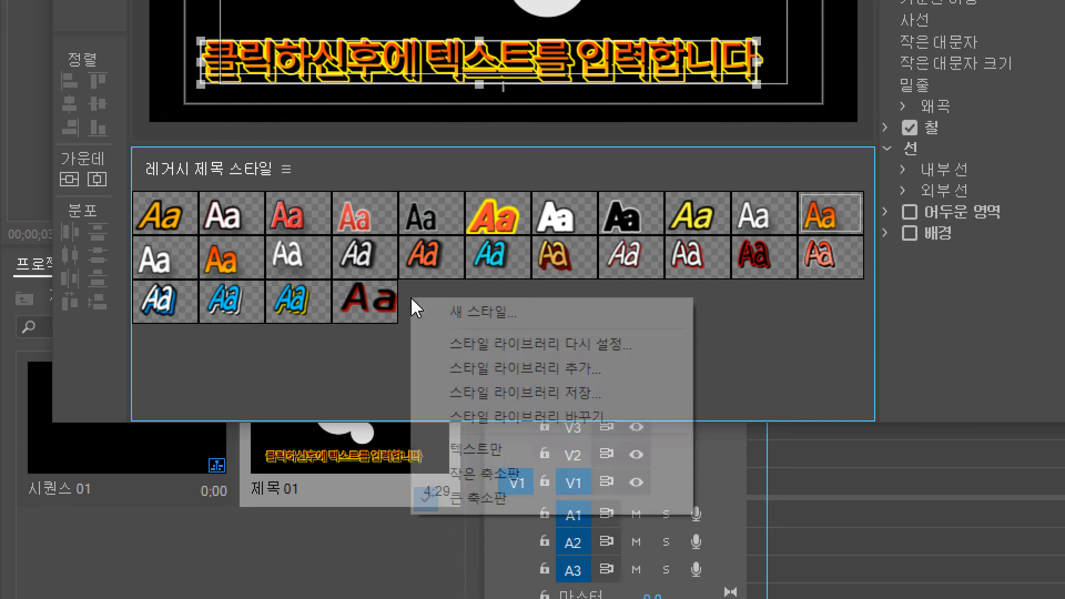
pyautogui.click(458, 317)
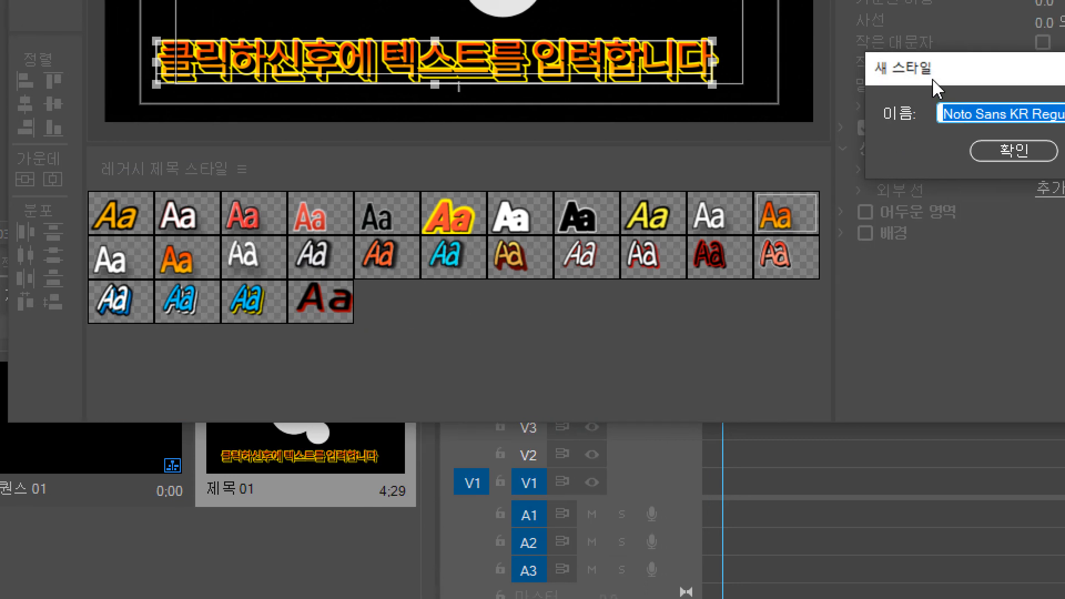
pyautogui.moveTo(934, 81); pyautogui.dragTo(404, 252)
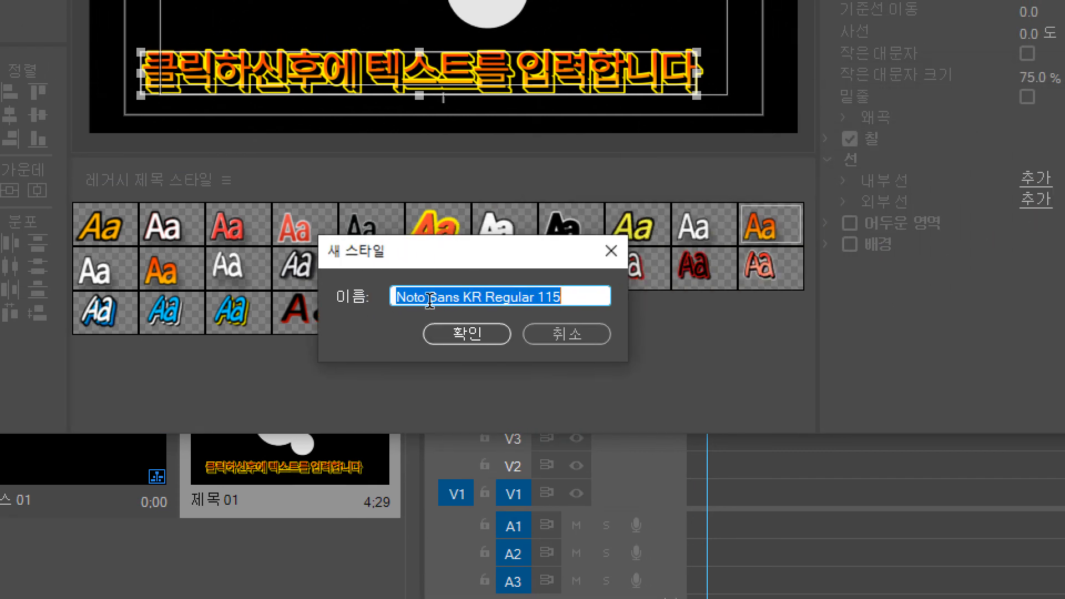
pyautogui.click(399, 298)
pyautogui.moveTo(398, 298); pyautogui.dragTo(566, 298)
pyautogui.click(567, 298)
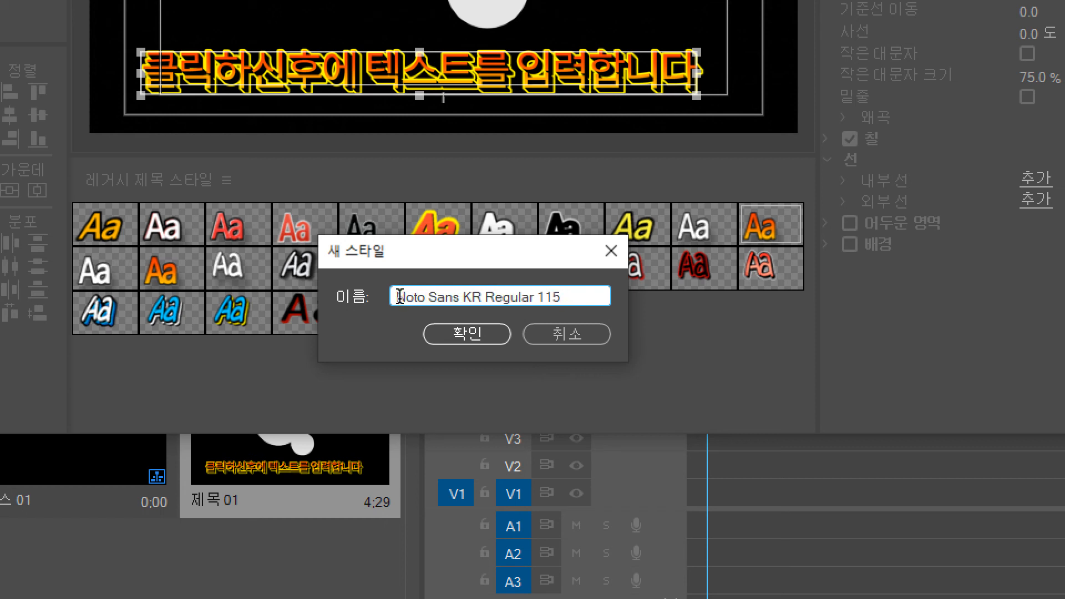
pyautogui.moveTo(400, 297); pyautogui.dragTo(578, 291)
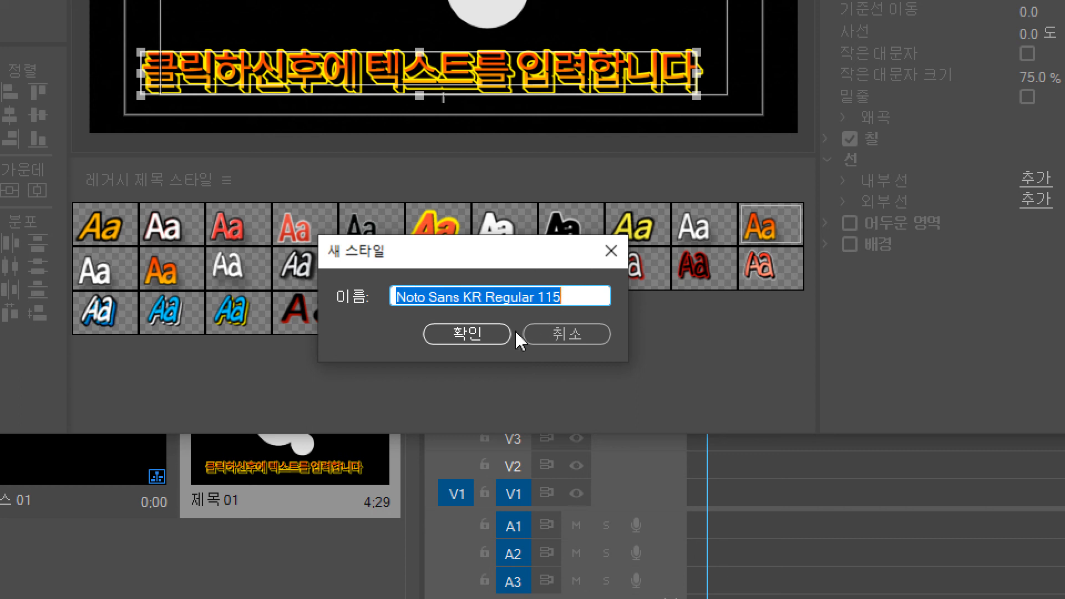
pyautogui.click(496, 333)
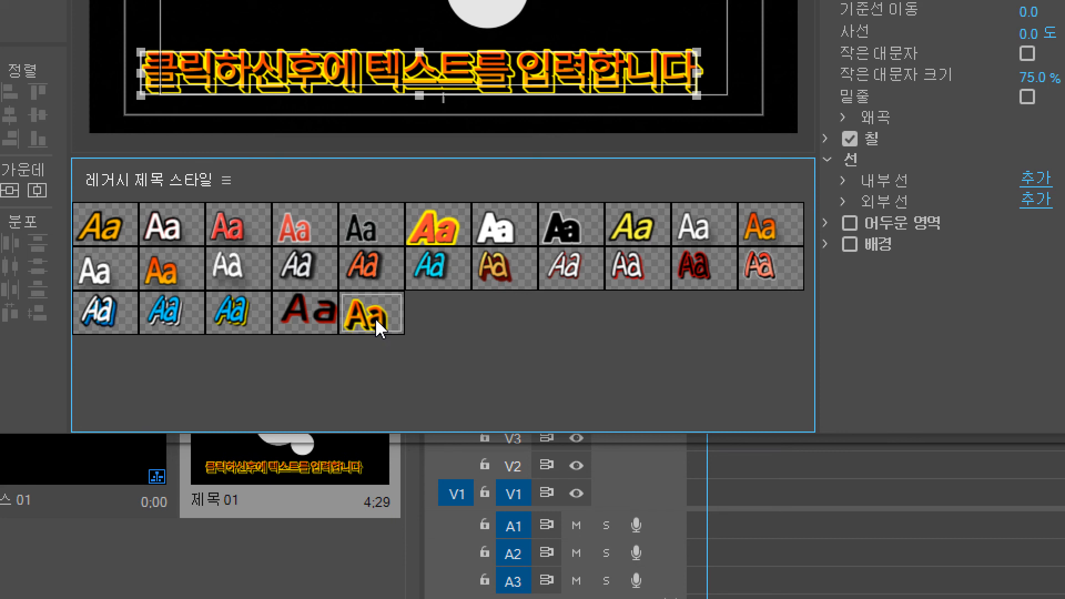
# Step: Try preset styles from all three rows of the style library on the text and reapply the Noto Sans KR Regular 115 style
pyautogui.click(234, 241)
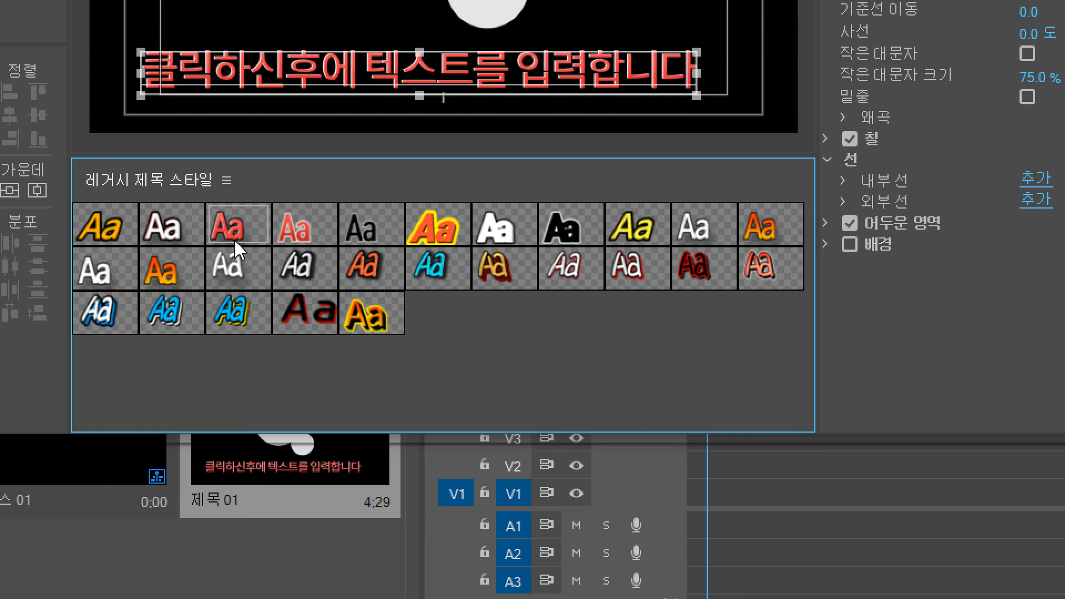
pyautogui.click(312, 239)
pyautogui.click(437, 232)
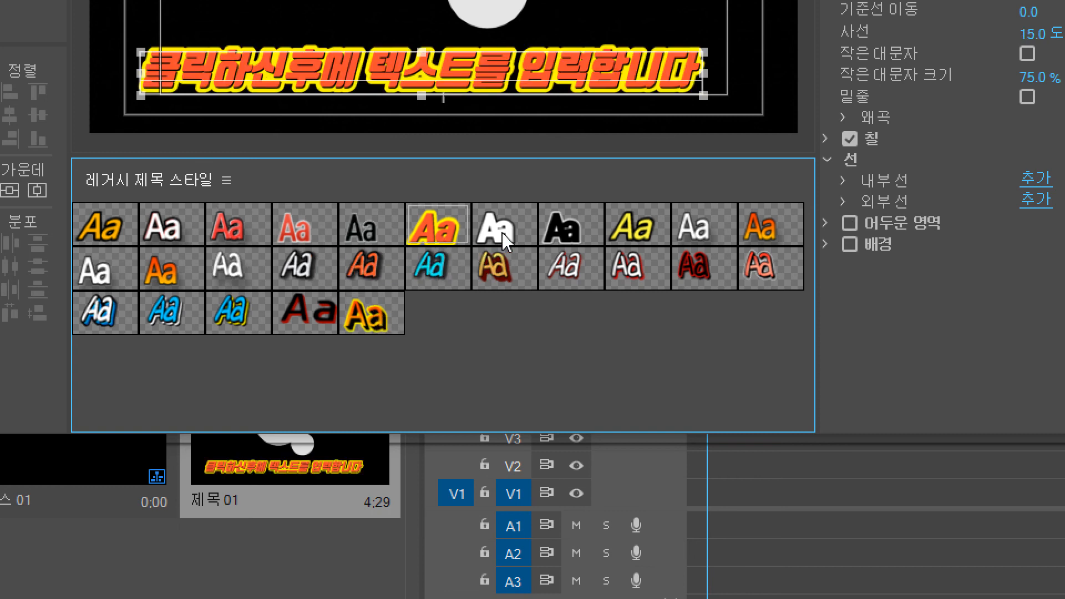
pyautogui.click(501, 232)
pyautogui.click(600, 232)
pyautogui.click(649, 230)
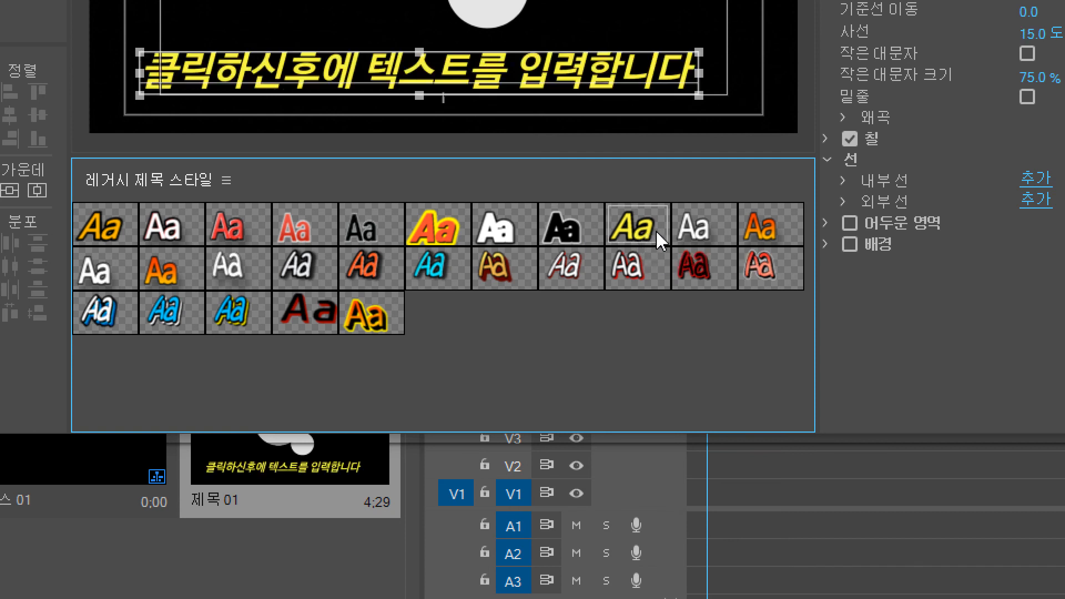
pyautogui.click(704, 230)
pyautogui.click(701, 261)
pyautogui.click(551, 259)
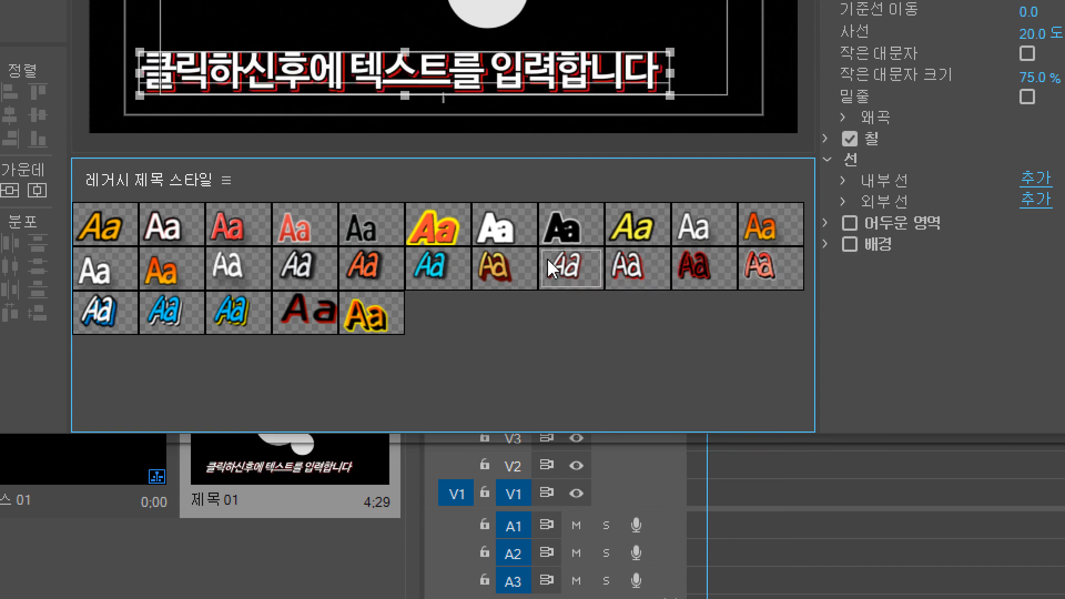
pyautogui.click(502, 266)
pyautogui.click(430, 269)
pyautogui.click(363, 271)
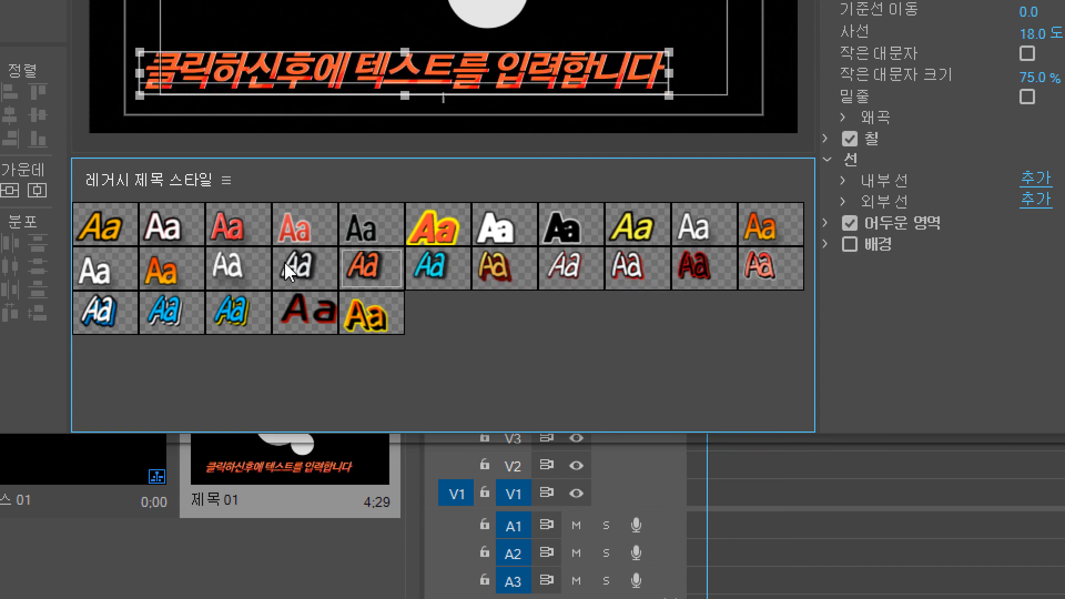
pyautogui.click(253, 263)
pyautogui.click(107, 275)
pyautogui.click(131, 312)
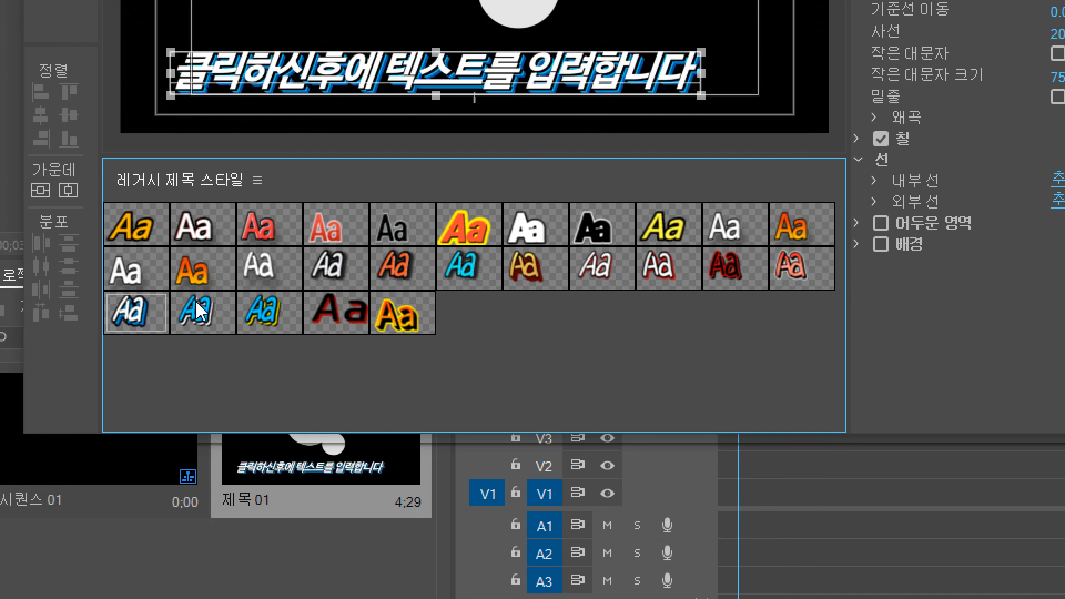
pyautogui.click(397, 322)
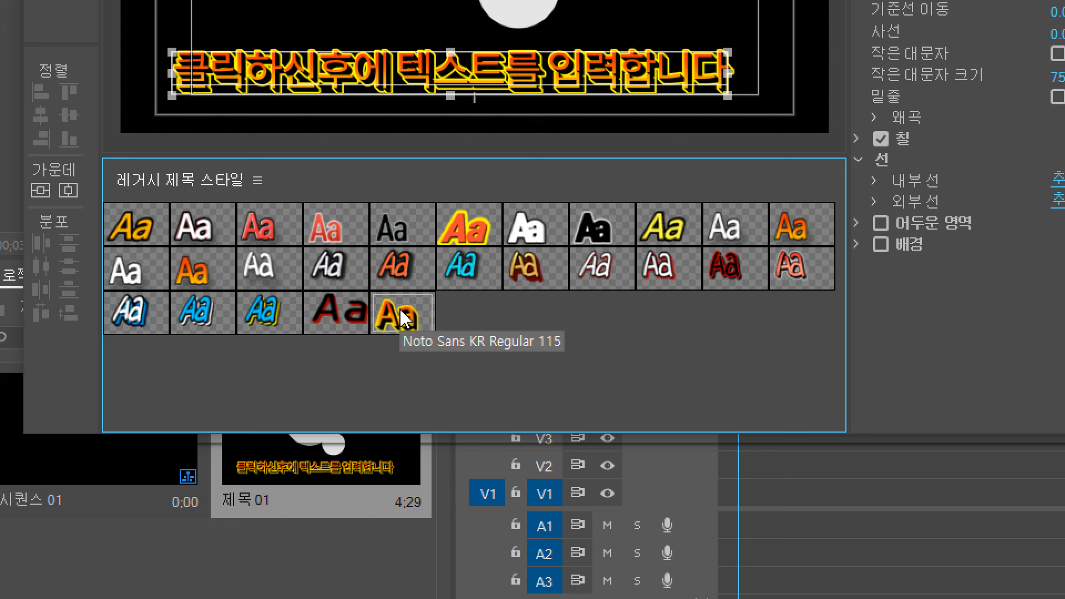
# Step: Compare further second- and third-row styles on the text, including 넥센_R Regular 100, and restore the saved orange-and-yellow style
pyautogui.click(351, 267)
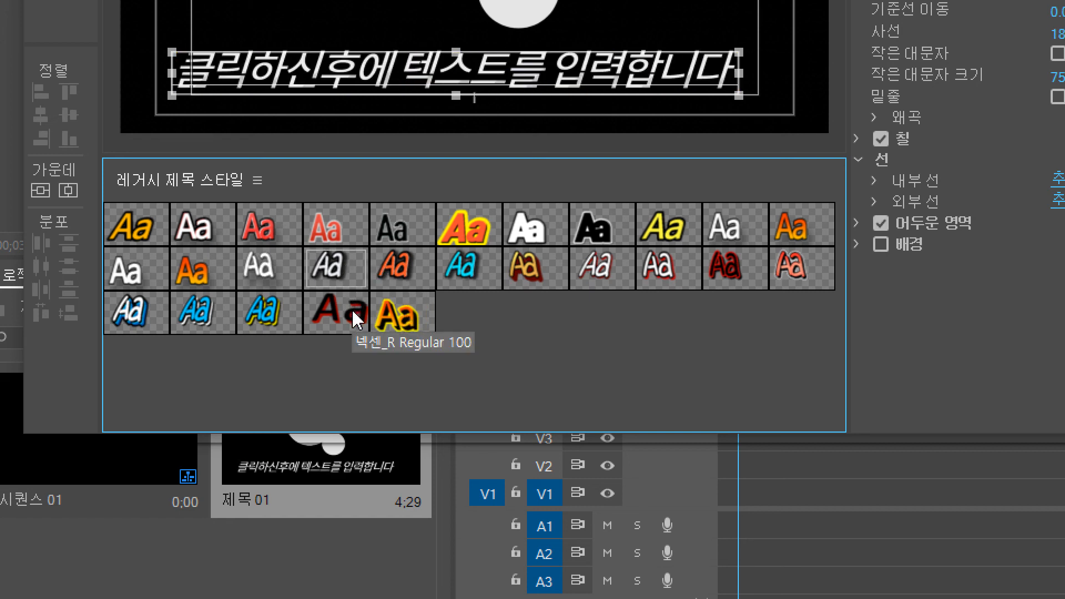
pyautogui.click(355, 321)
pyautogui.click(398, 284)
pyautogui.click(460, 268)
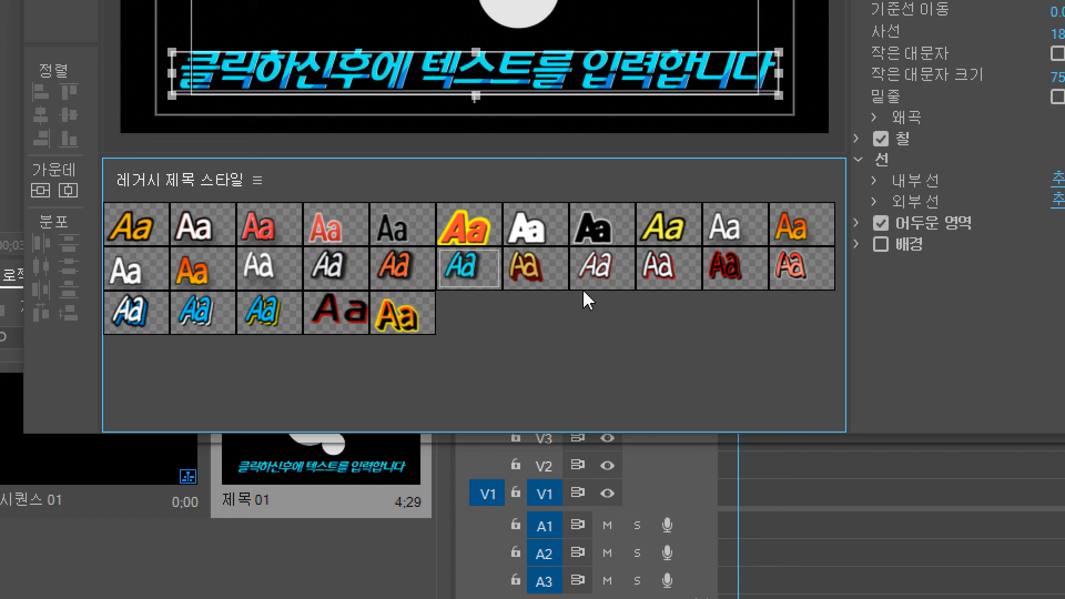
pyautogui.click(584, 288)
pyautogui.click(687, 277)
pyautogui.click(573, 274)
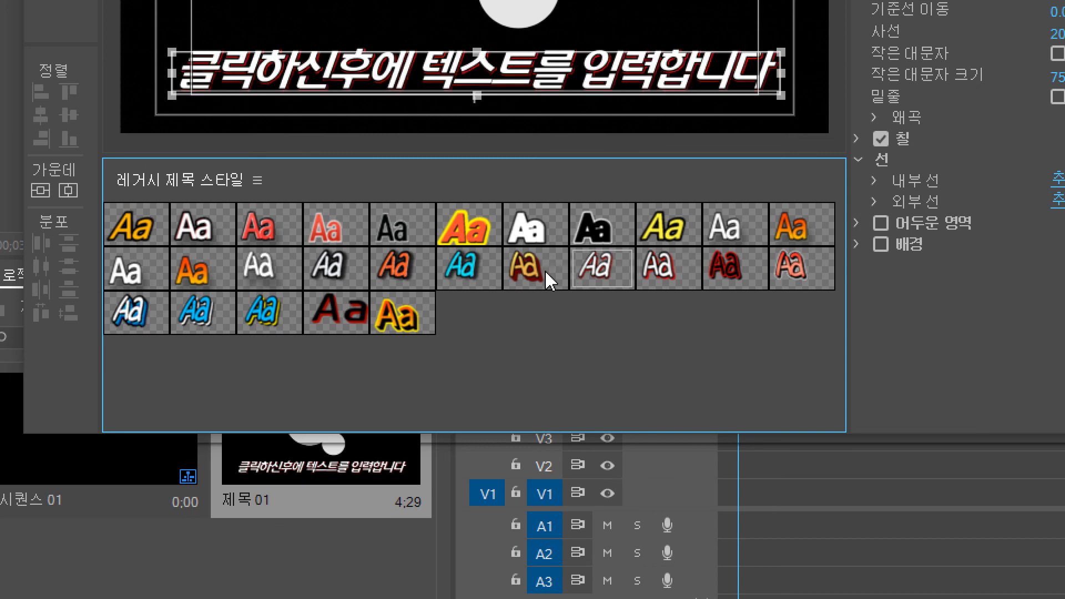
pyautogui.click(521, 267)
pyautogui.click(488, 272)
pyautogui.click(395, 314)
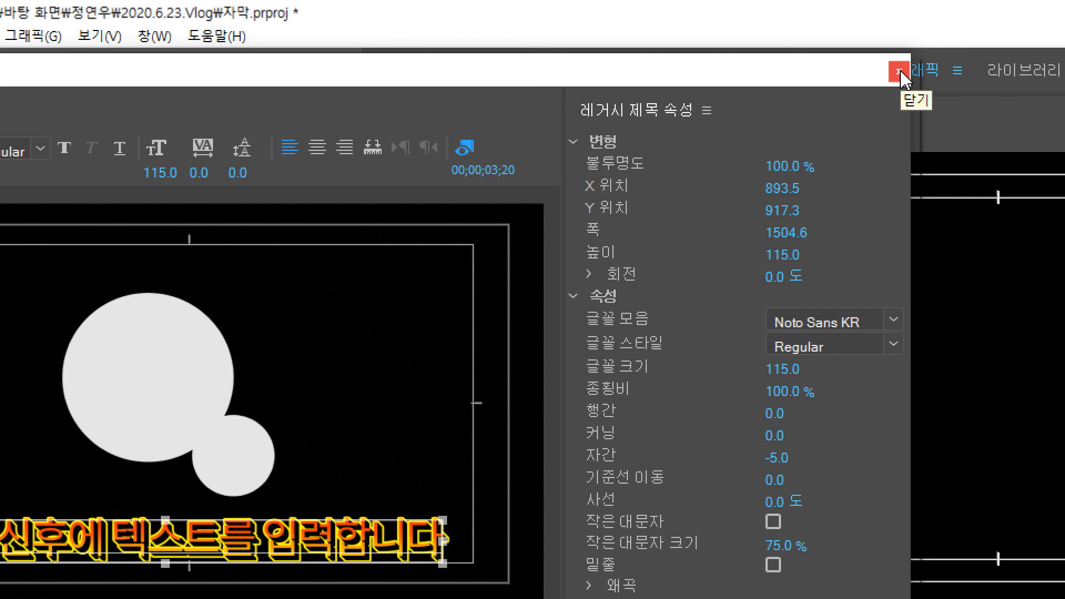
# Step: Close the title editor, then place the 제목 01 title at the start of track V1 and extend it to about 50 seconds
pyautogui.click(900, 72)
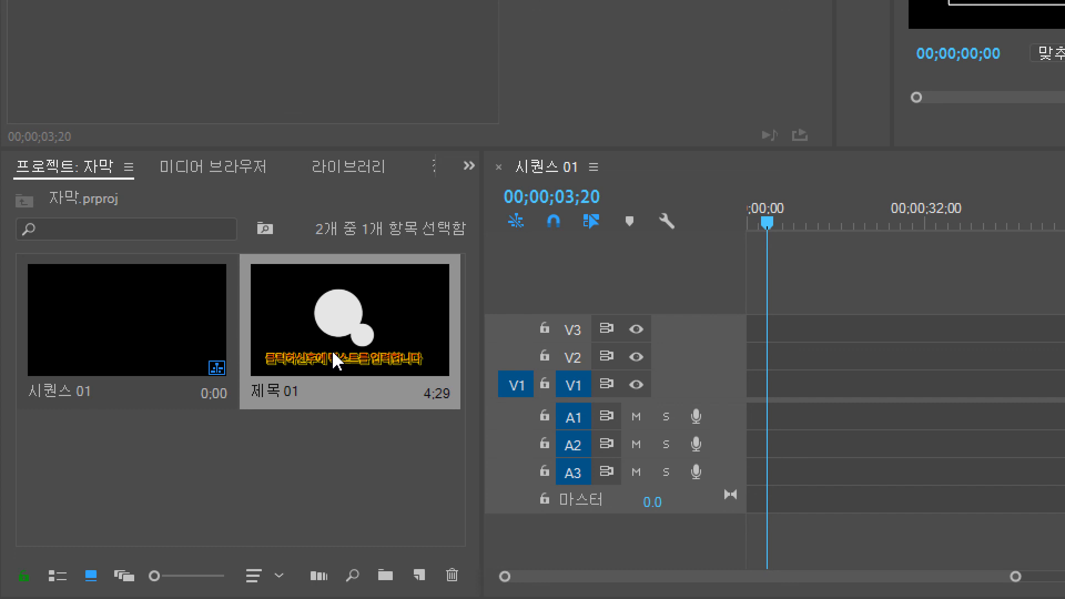
pyautogui.moveTo(335, 361); pyautogui.dragTo(744, 401)
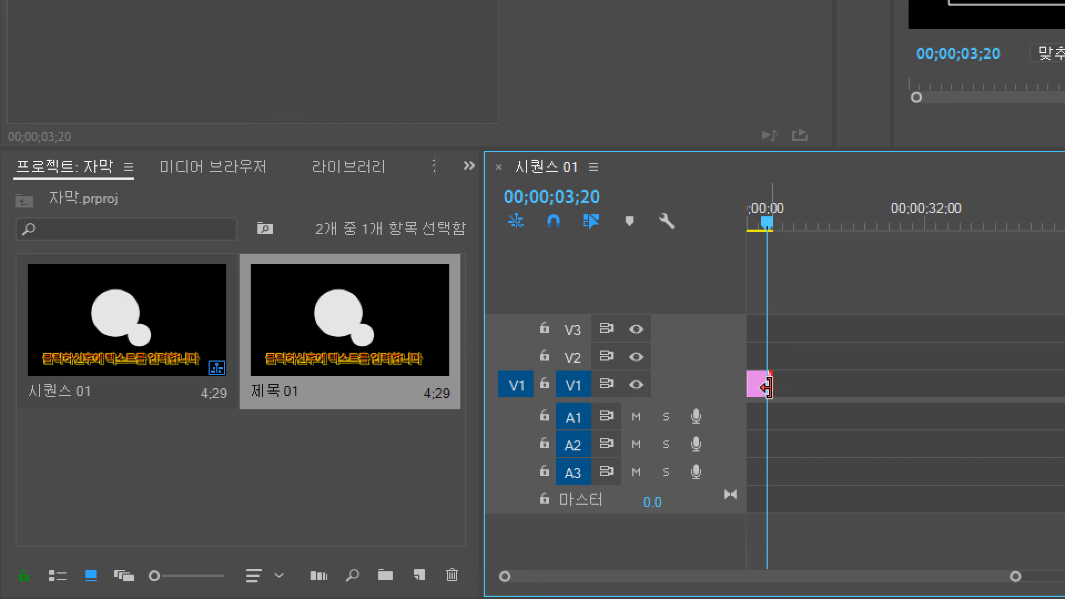
pyautogui.moveTo(771, 386); pyautogui.dragTo(1021, 405)
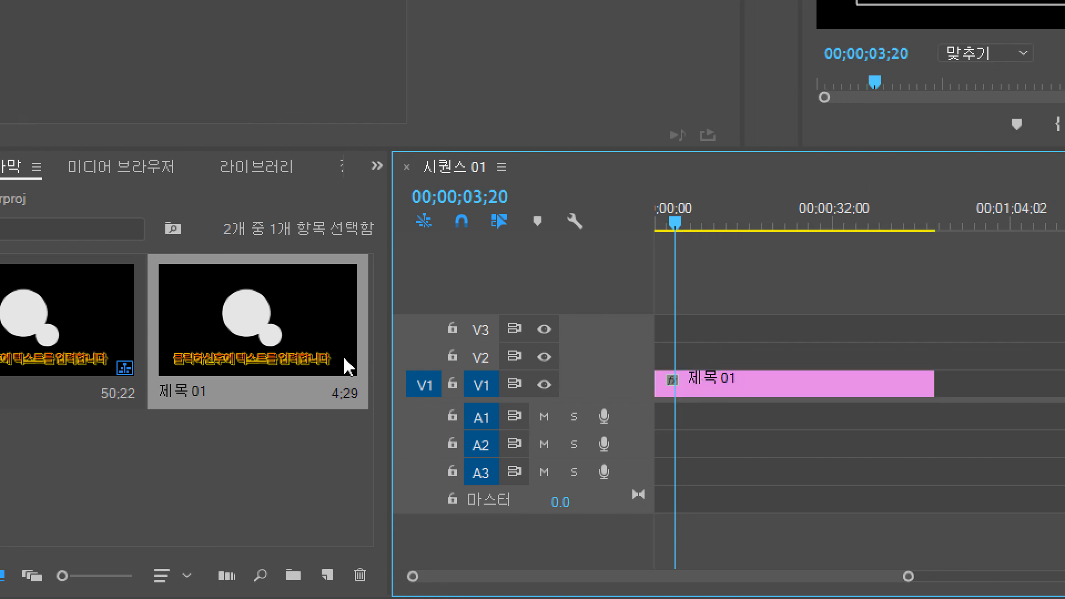
# Step: Delete the 제목 01 clip from track V1
pyautogui.click(783, 391)
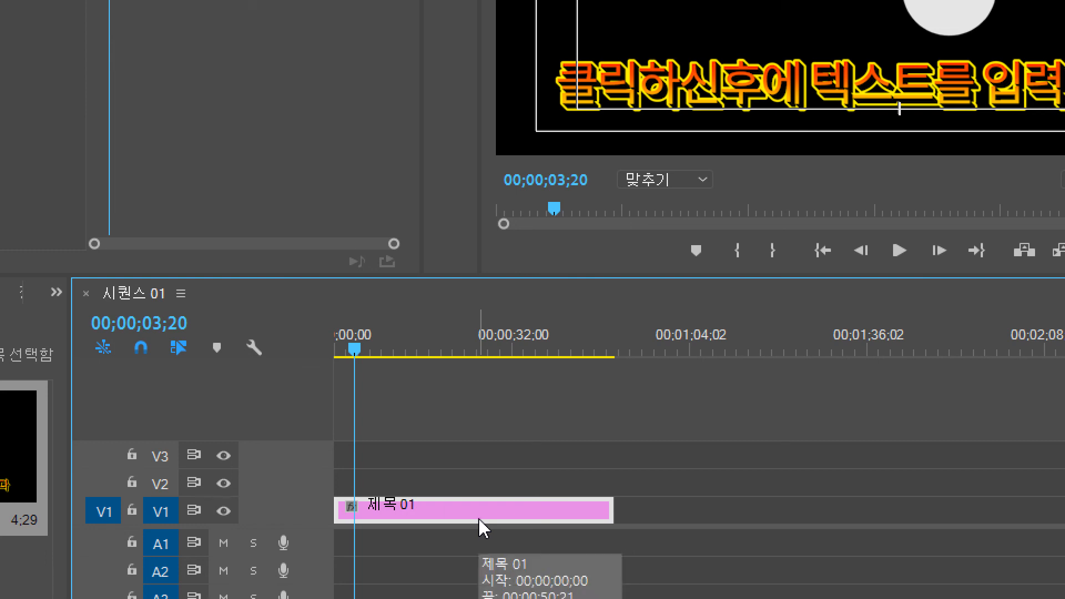
pyautogui.press('Delete')
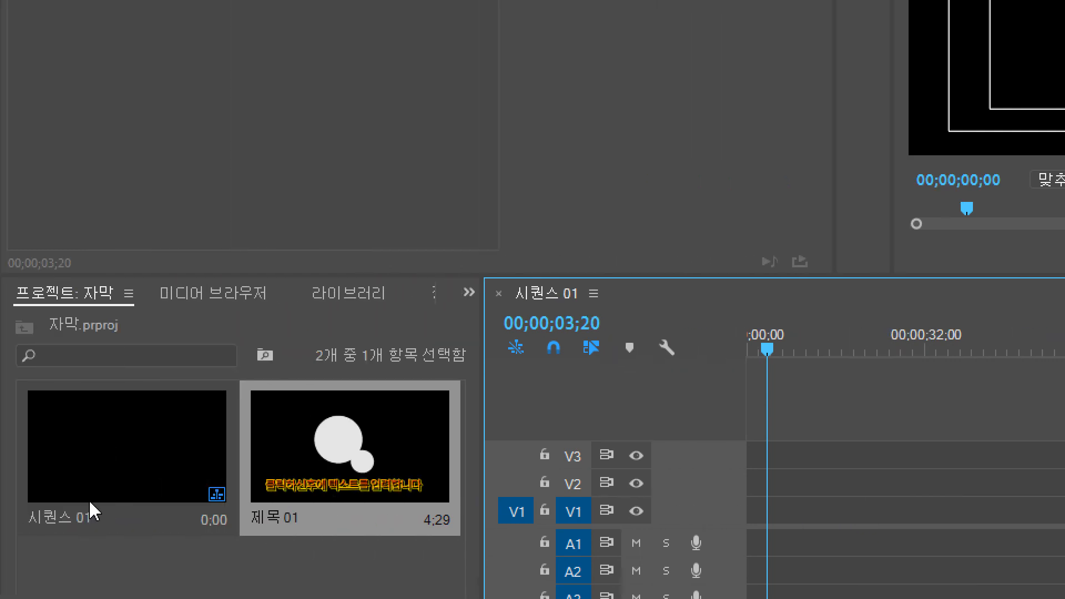
# Step: Reopen the 제목 01 title from the project, move its text slightly lower, and close the title editor
pyautogui.click(281, 476)
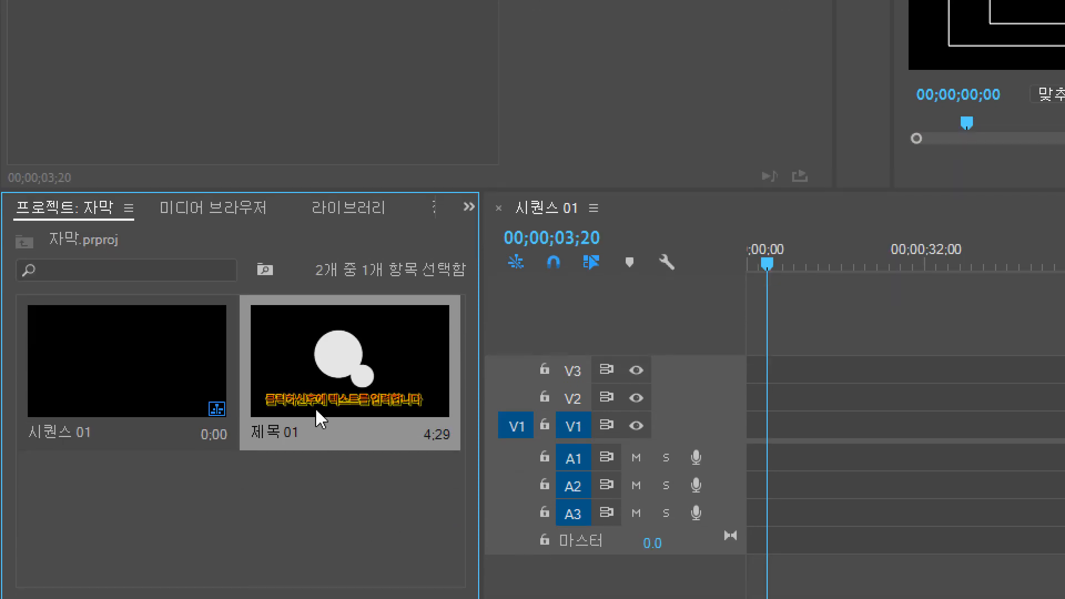
pyautogui.doubleClick(313, 340)
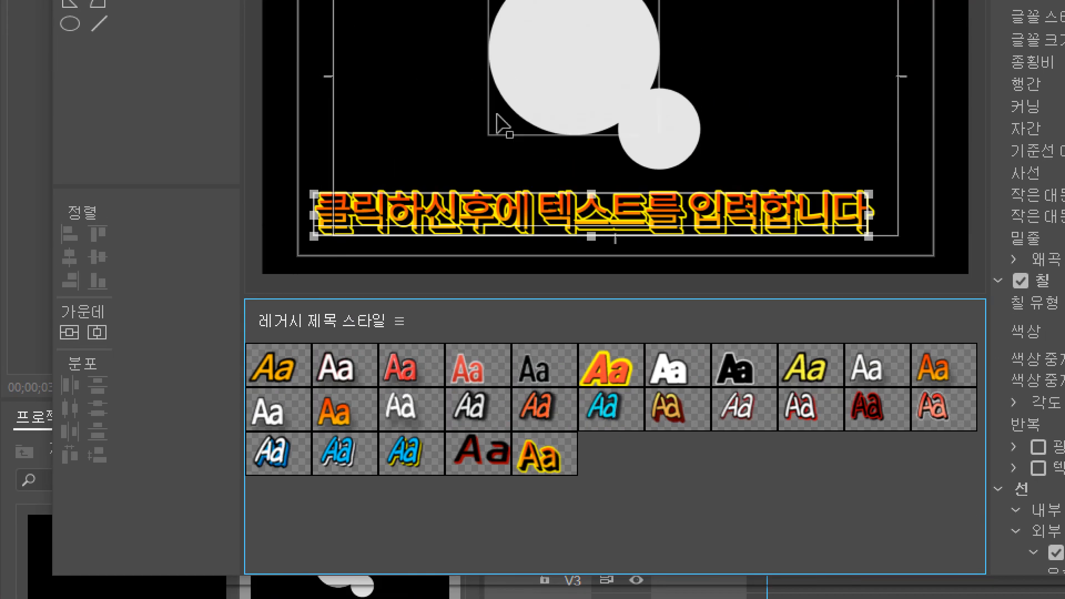
pyautogui.moveTo(514, 208); pyautogui.dragTo(517, 229)
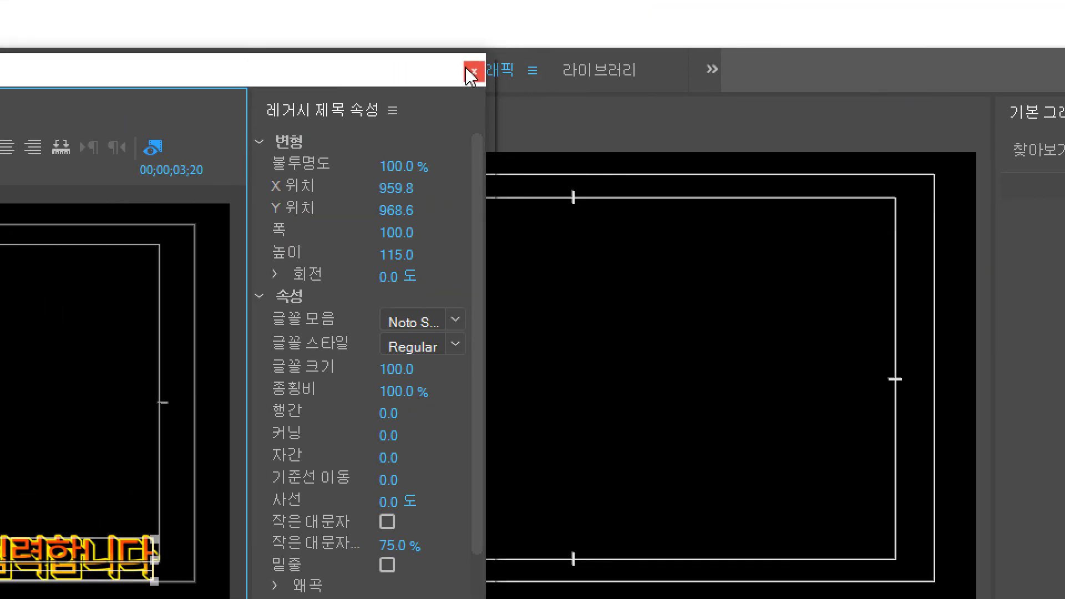
pyautogui.click(472, 74)
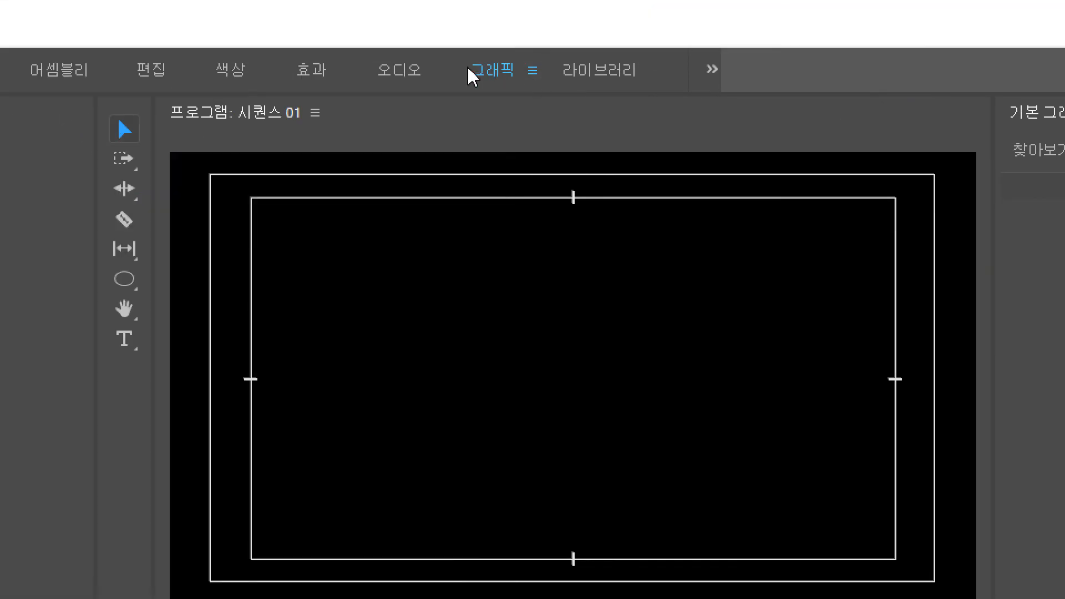